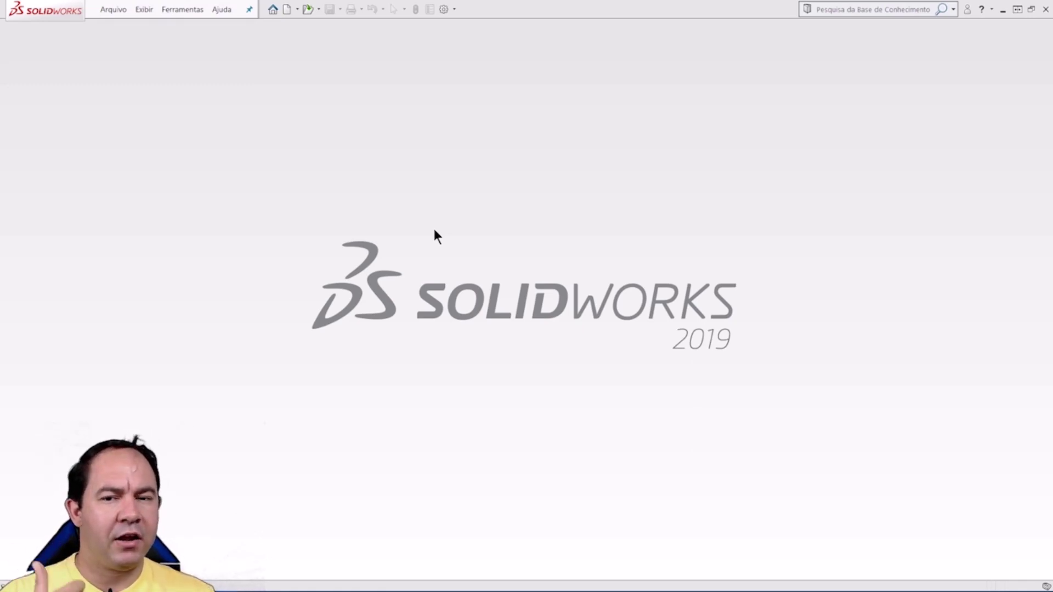
Step: Browse to the 01 - CORTE E DOBRA folder under 20 - PEÇAS
left_click(286, 9)
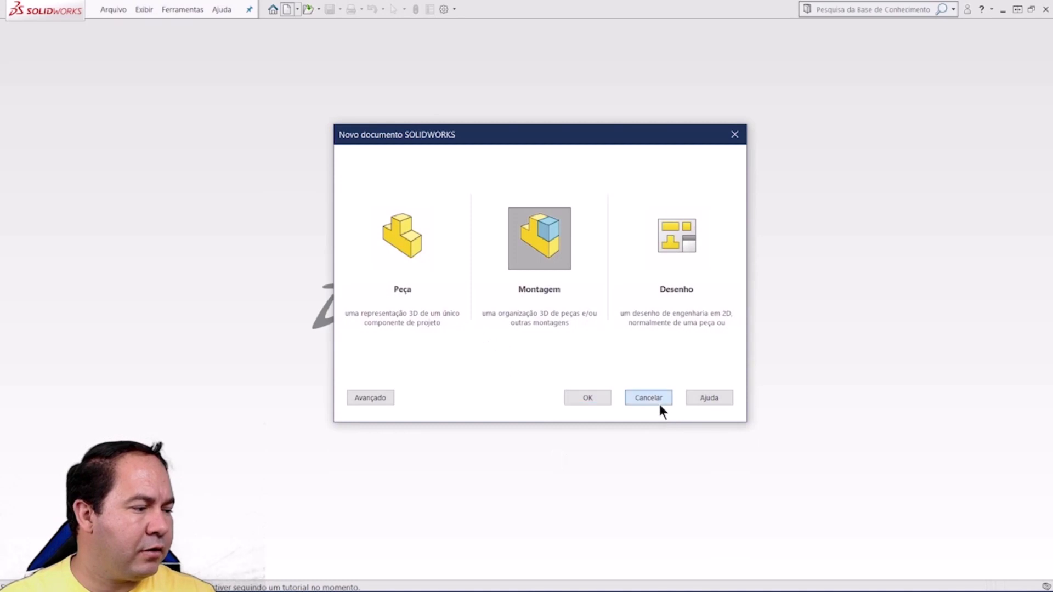
left_click(658, 401)
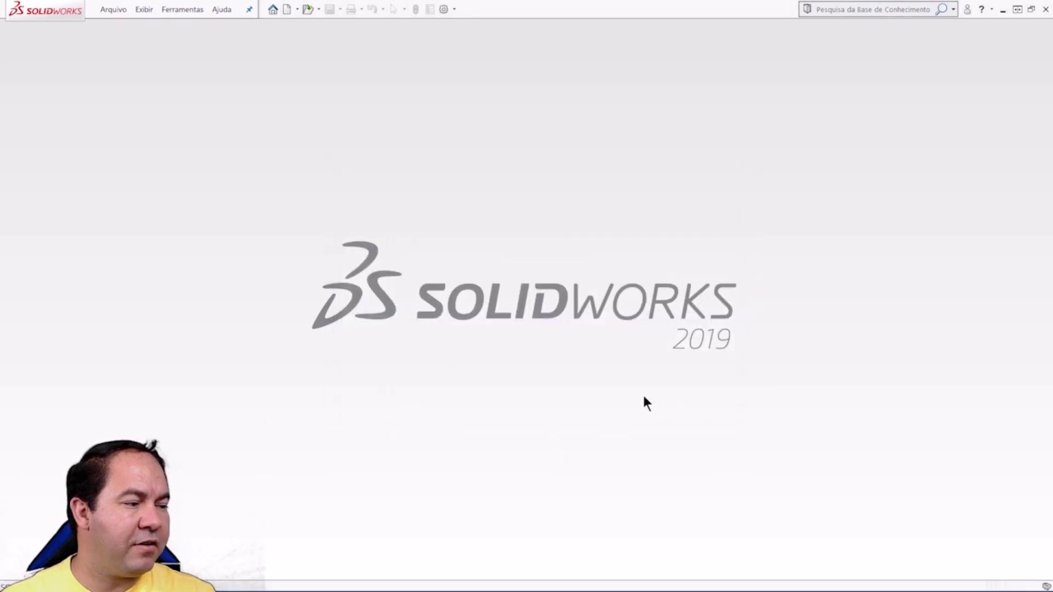
left_click(306, 8)
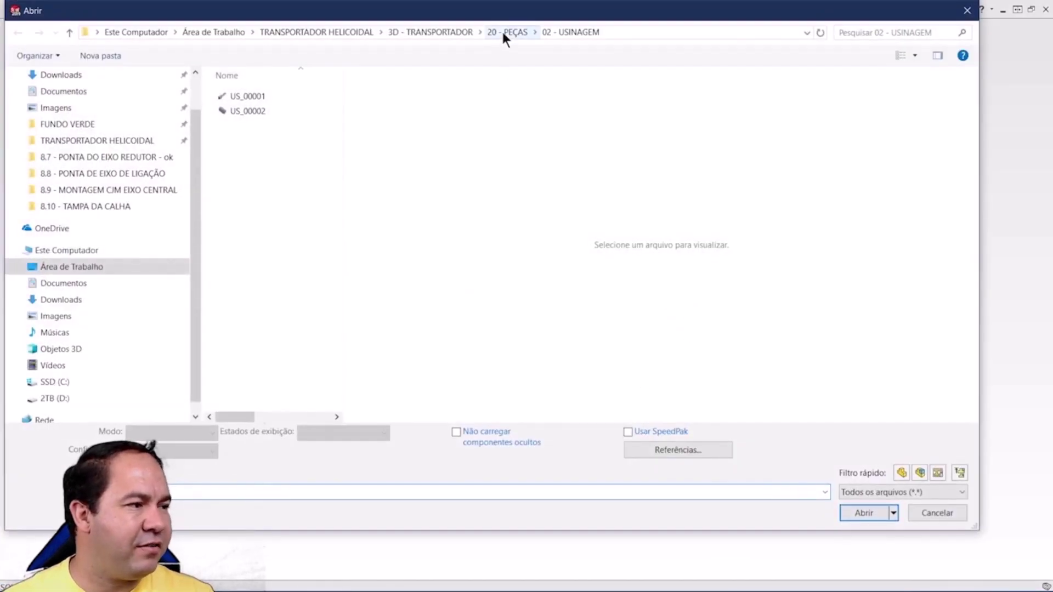
left_click(502, 29)
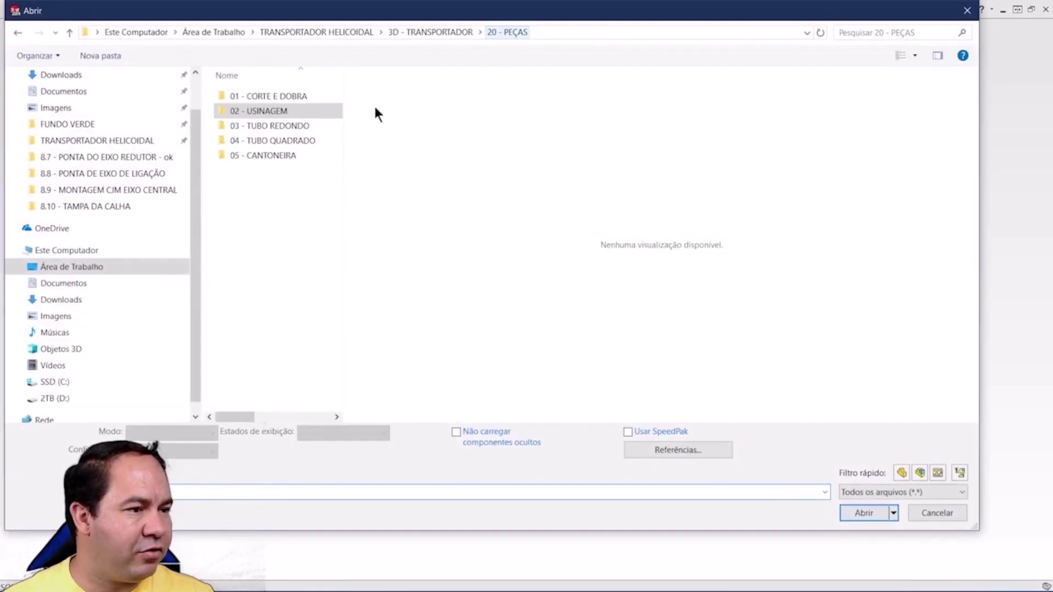
left_click(260, 96)
left_click(299, 195)
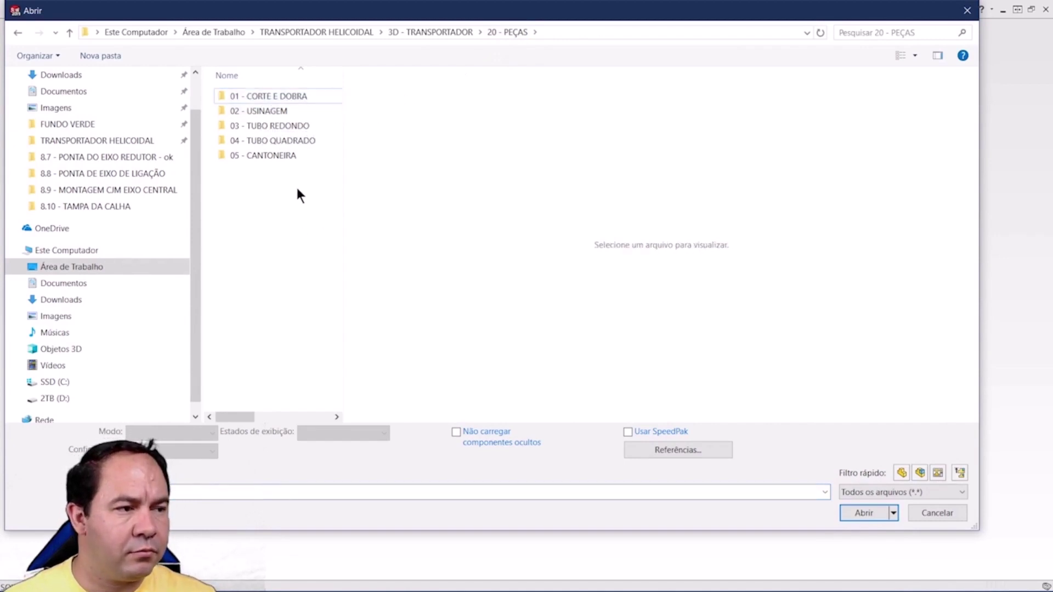
double_click(282, 92)
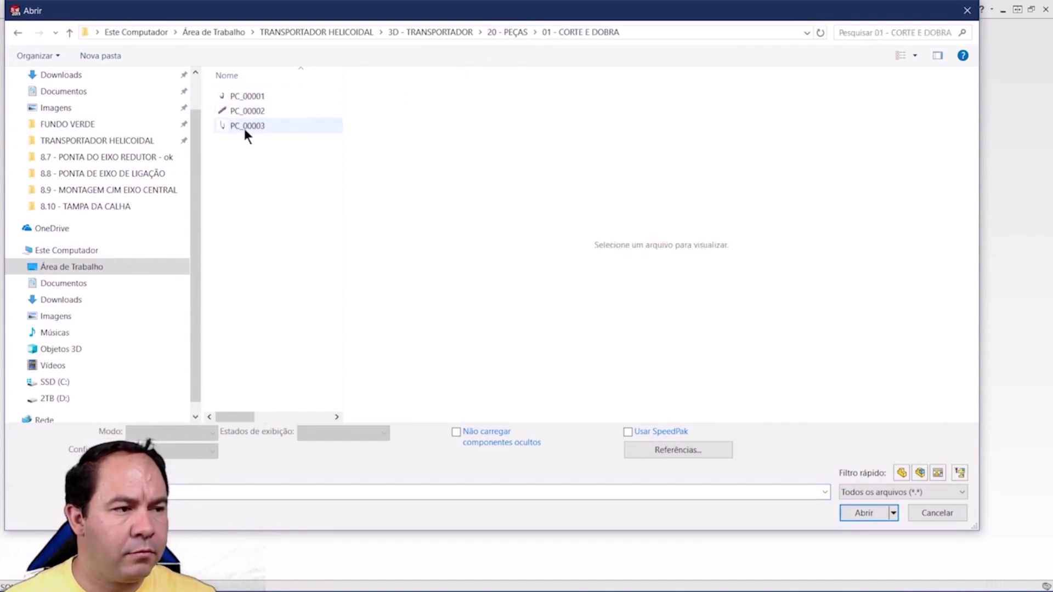
Step: Open the U-shaped plate part PC_00003 from that folder
key("Down")
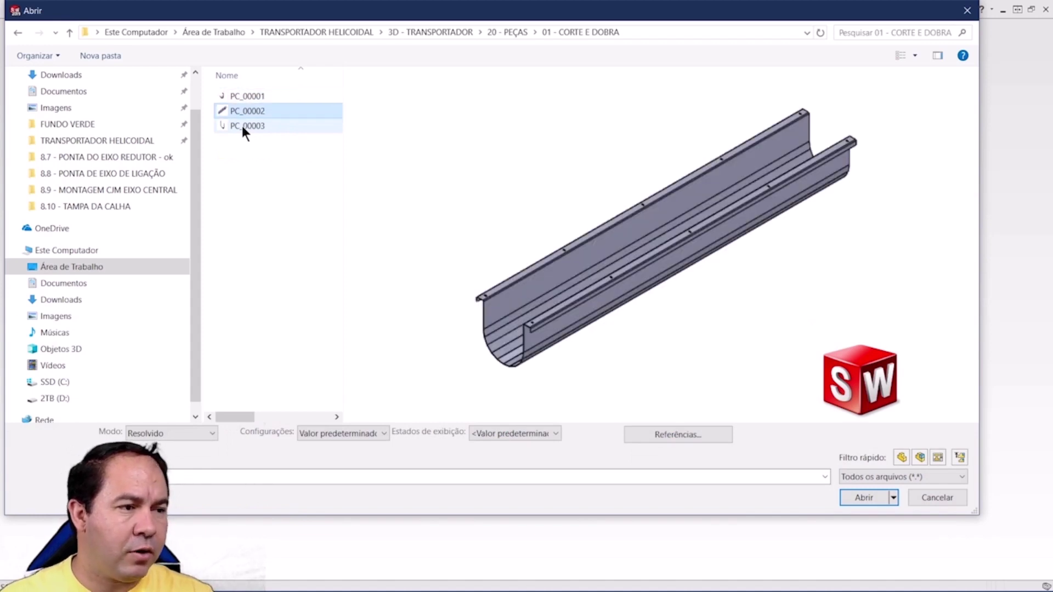
key("Down")
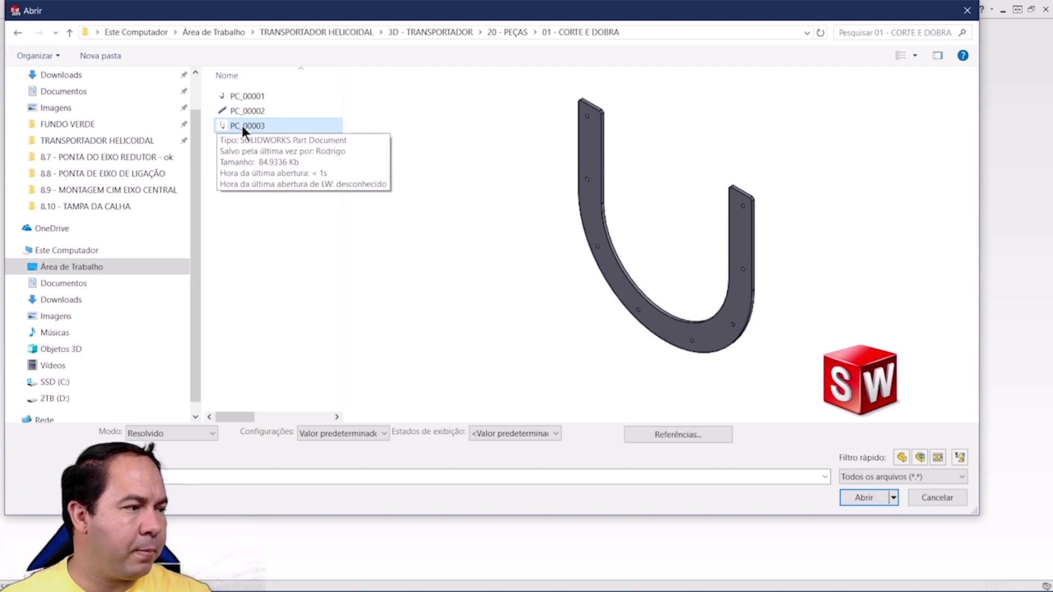
key("Return")
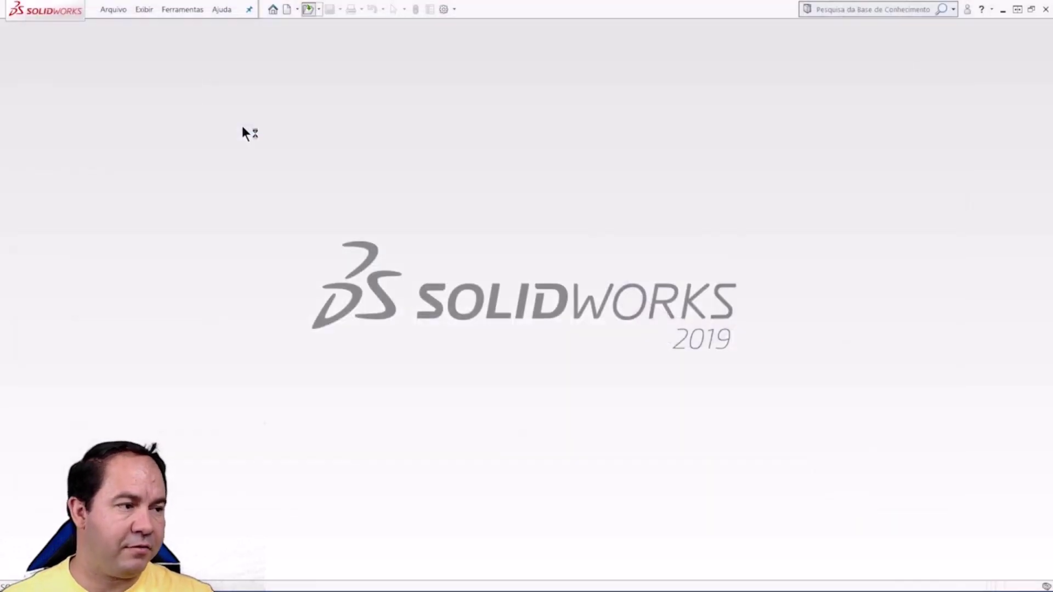
scroll(640, 315, "up", 2)
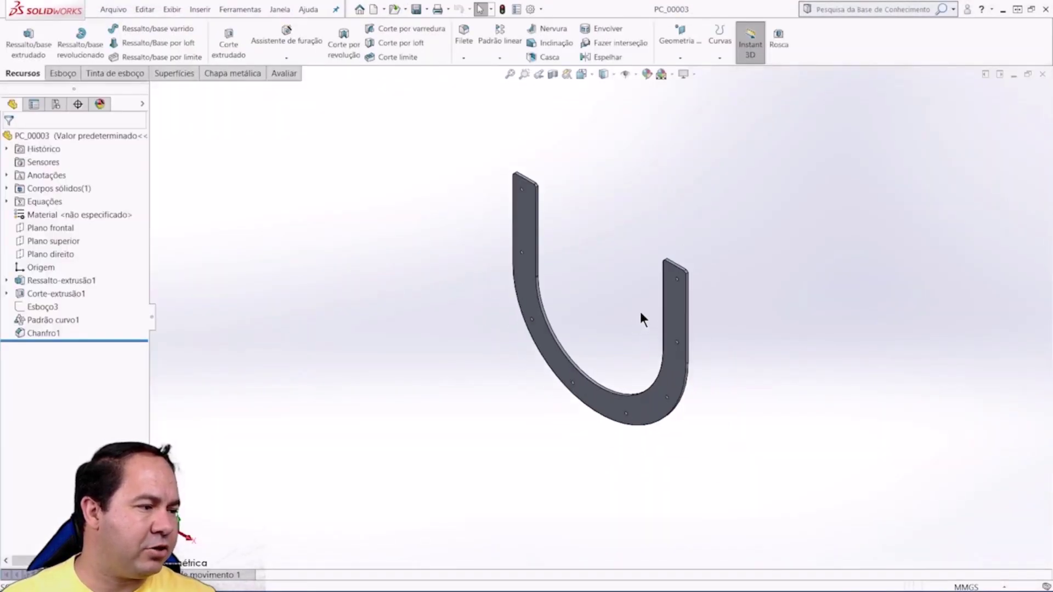
scroll(563, 359, "down", 1)
scroll(666, 307, "down", 2)
scroll(614, 280, "up", 2)
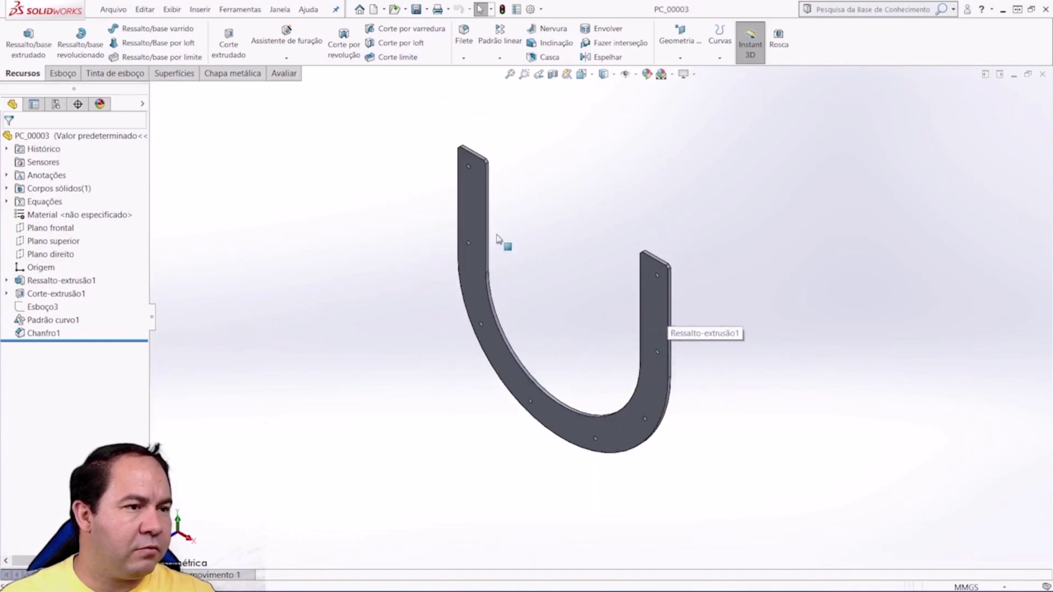
left_click(112, 9)
Step: Save the plate as PC_00004 with 'Salvar como cópia e abrir' so the copy opens
left_click(138, 150)
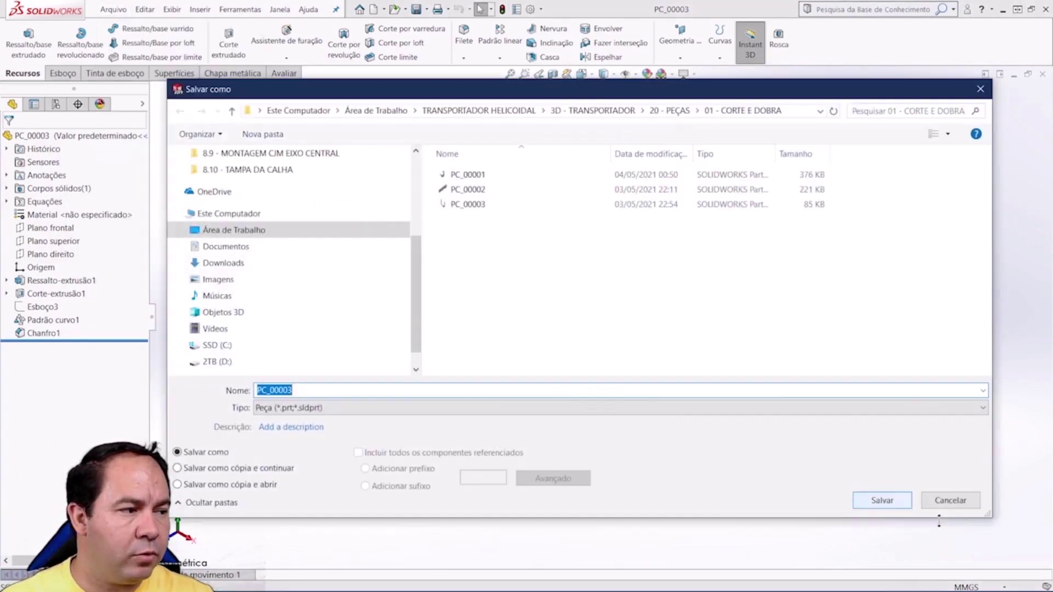
left_click(178, 484)
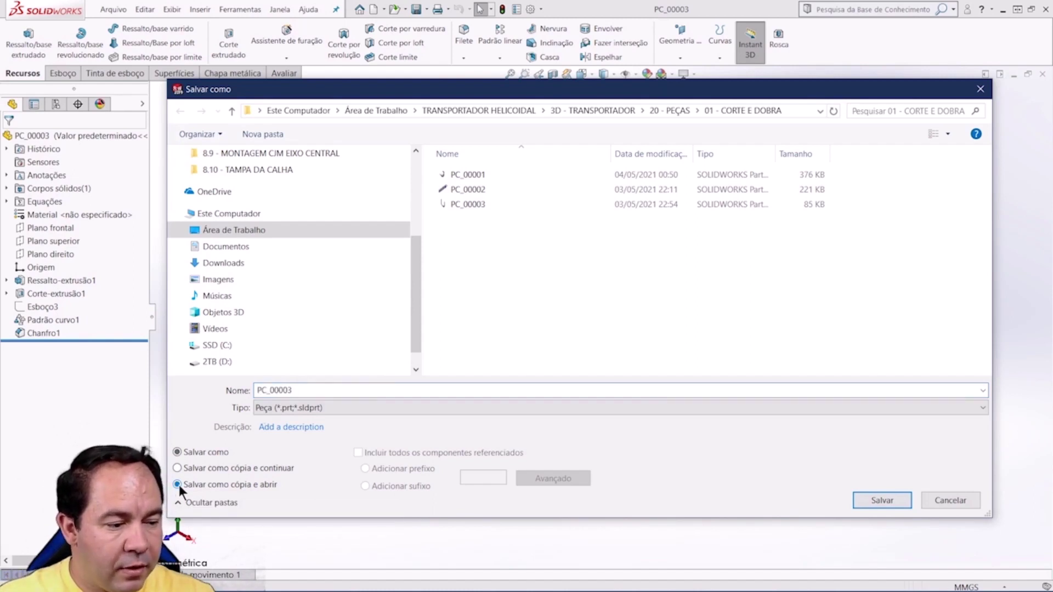
double_click(316, 390)
type("PC_00004")
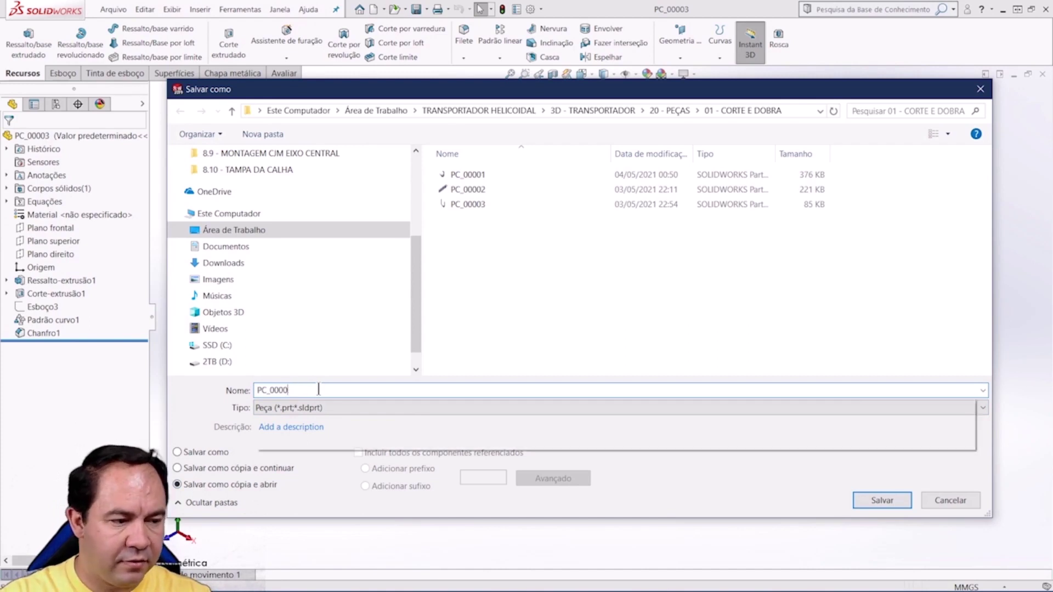
left_click(876, 501)
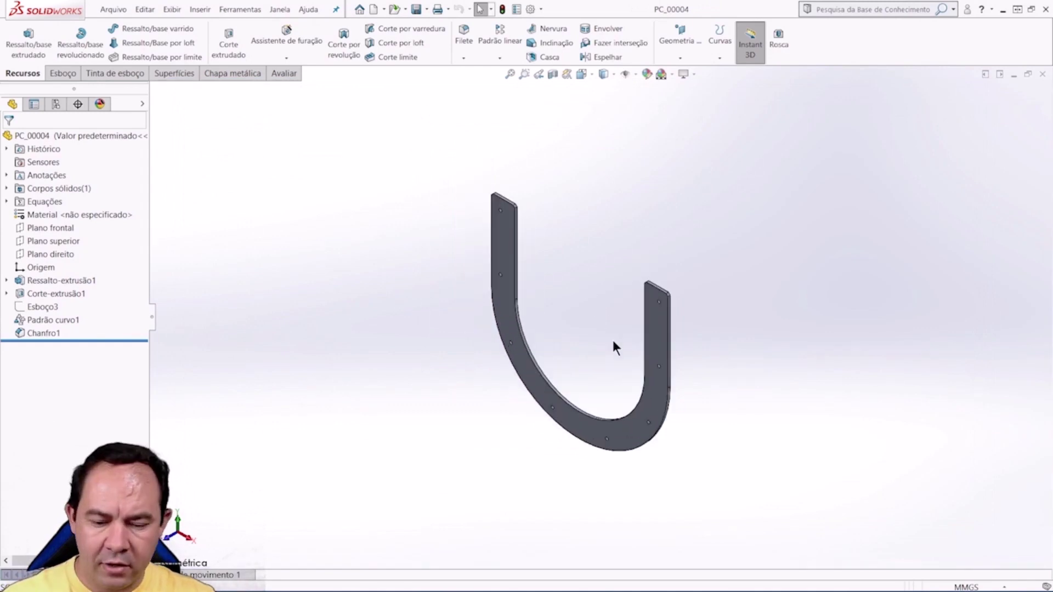
Step: Check the open documents list, stay on PC_00004, and rotate the plate toward the viewer
key("ctrl+Tab")
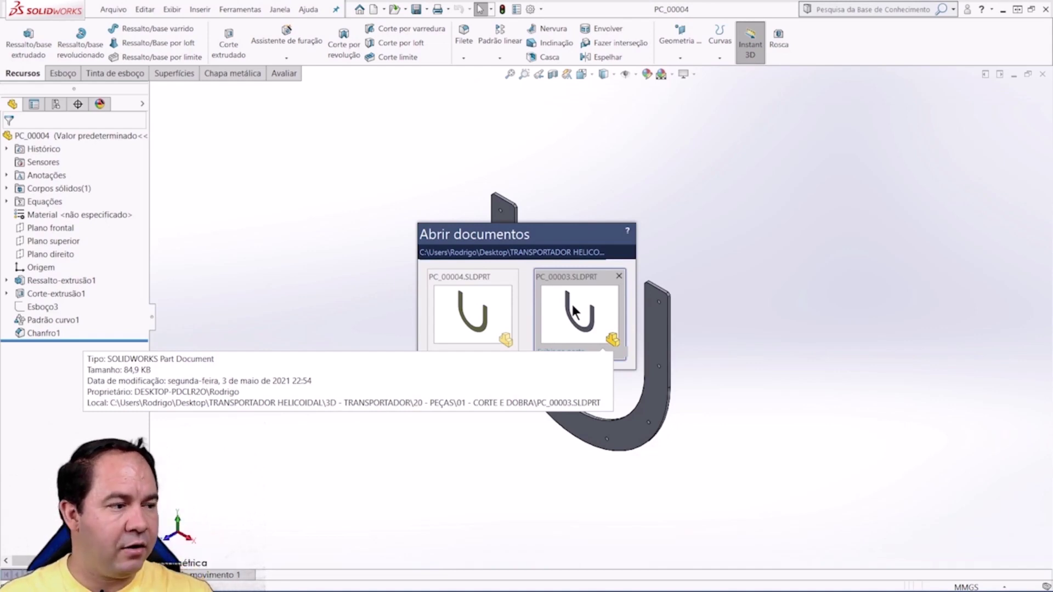
key("Escape")
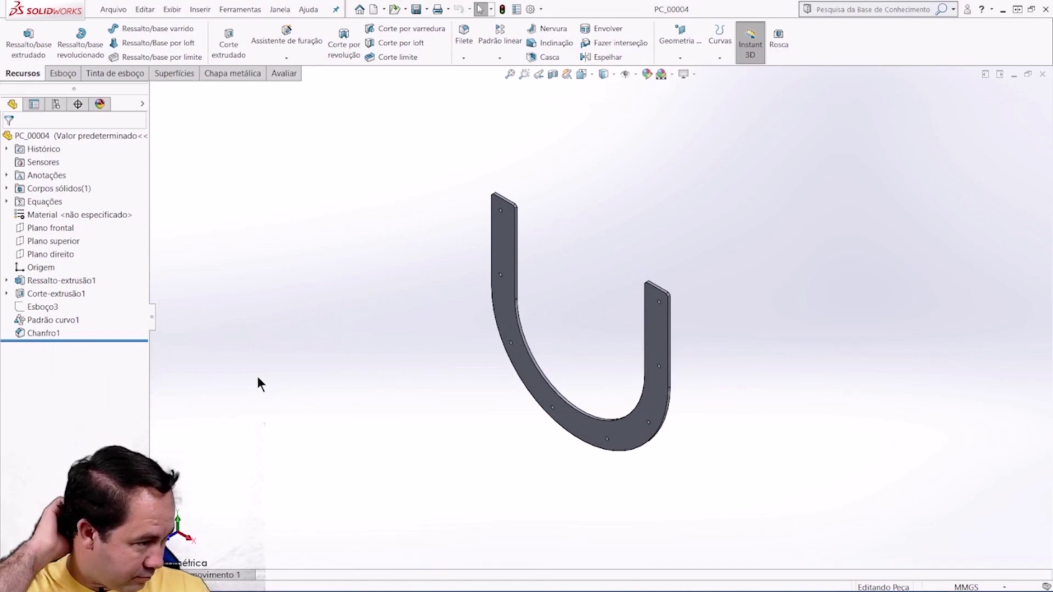
mouse_move(585, 341)
middle_mouse_down()
mouse_move(667, 280)
mouse_move(562, 305)
middle_mouse_up()
scroll(613, 333, "up", 3)
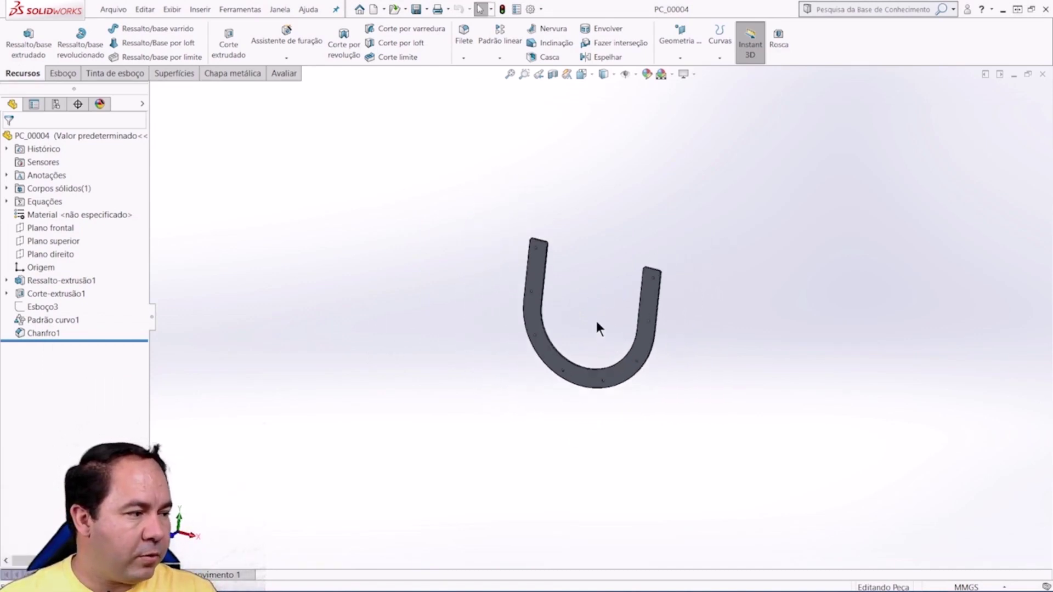
scroll(599, 327, "down", 3)
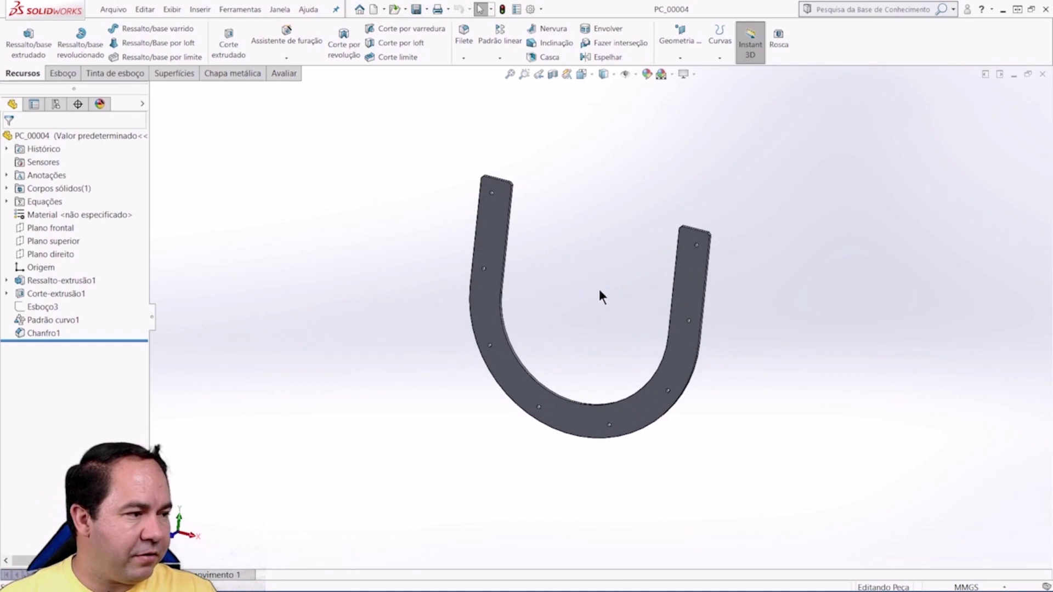
Step: Highlight Chanfro1's chamfered corners and zoom in on the arm tips
left_click(38, 333)
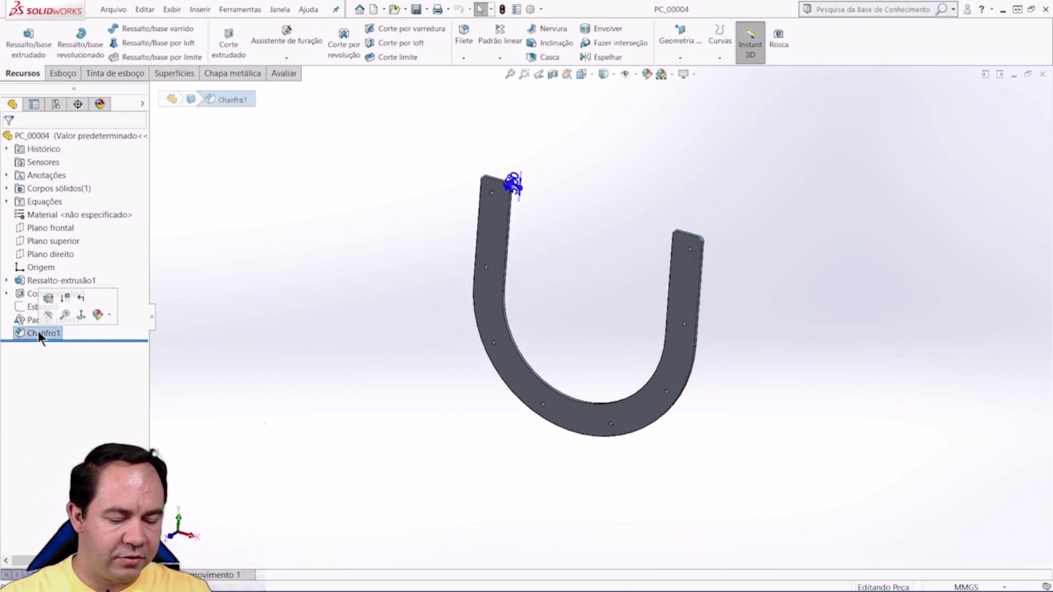
left_click(390, 254)
scroll(508, 217, "down", 3)
scroll(513, 202, "down", 2)
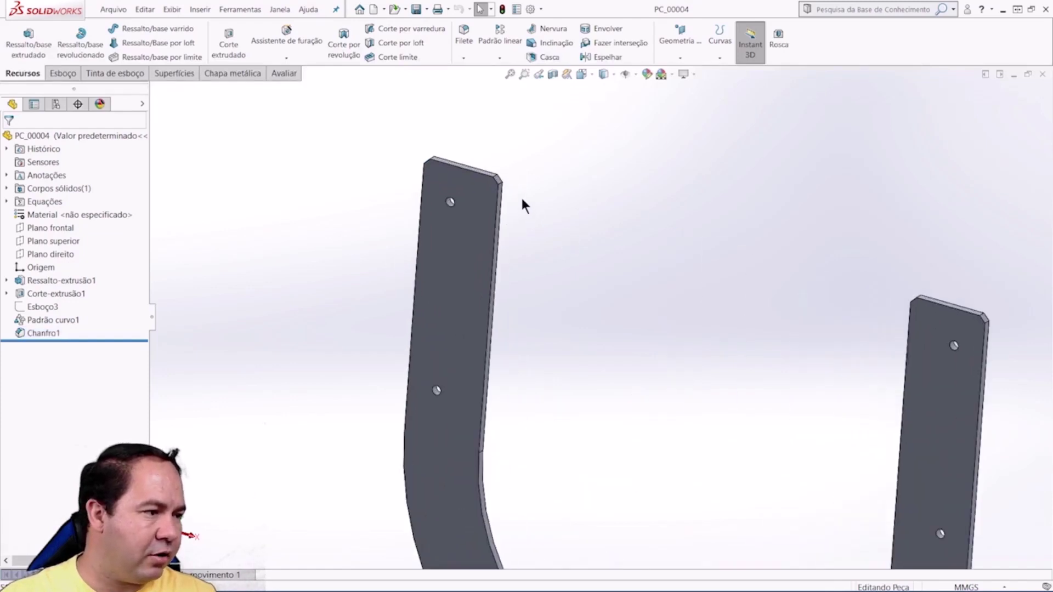
scroll(507, 174, "down", 2)
scroll(506, 202, "up", 2)
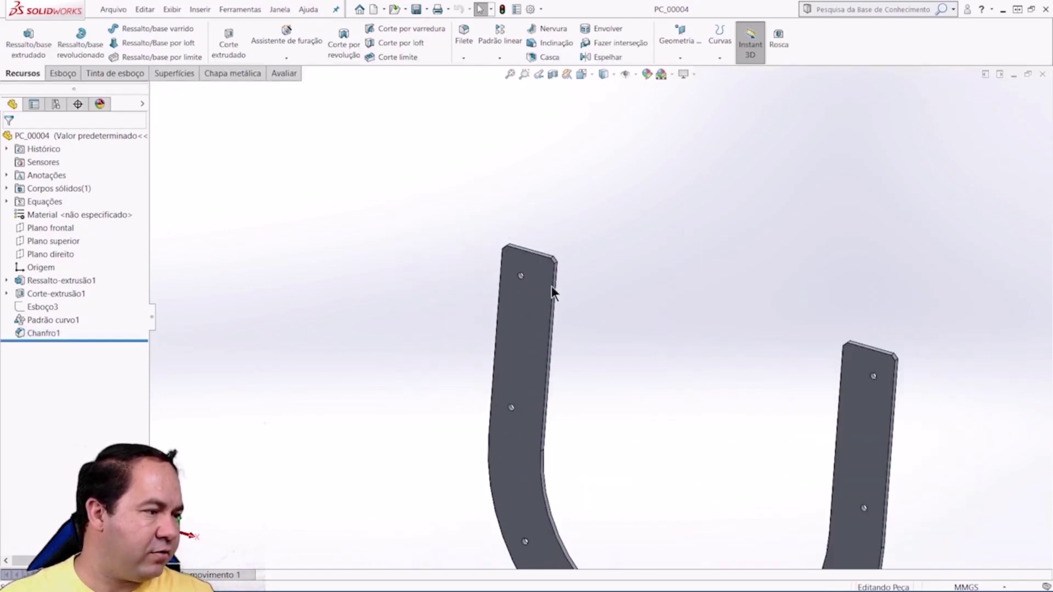
scroll(752, 341, "up", 2)
scroll(760, 322, "down", 2)
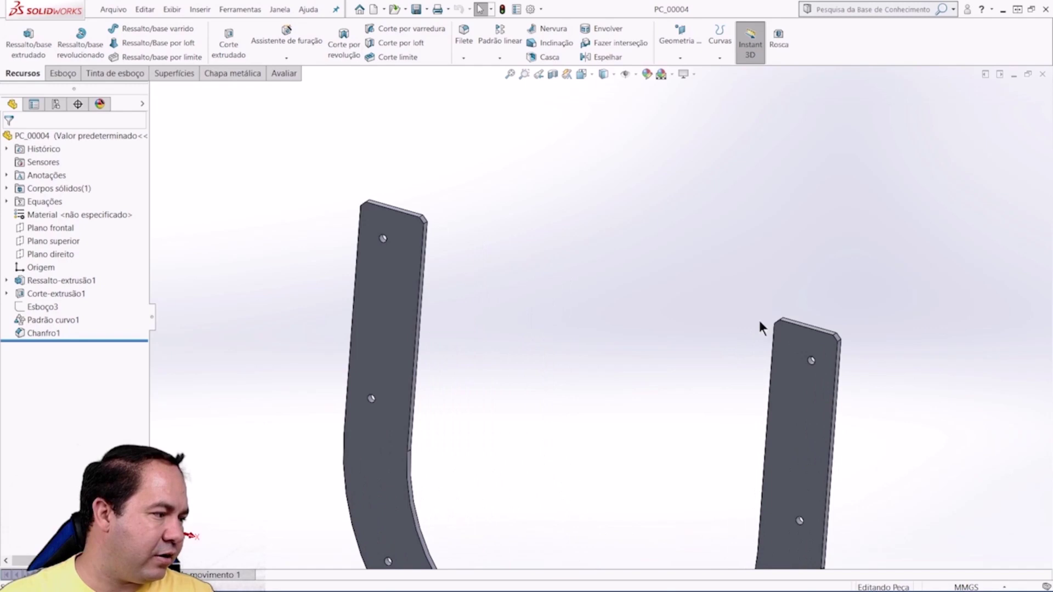
Step: Edit Chanfro1 and check which corner each of its four edges chamfers
right_click(22, 331)
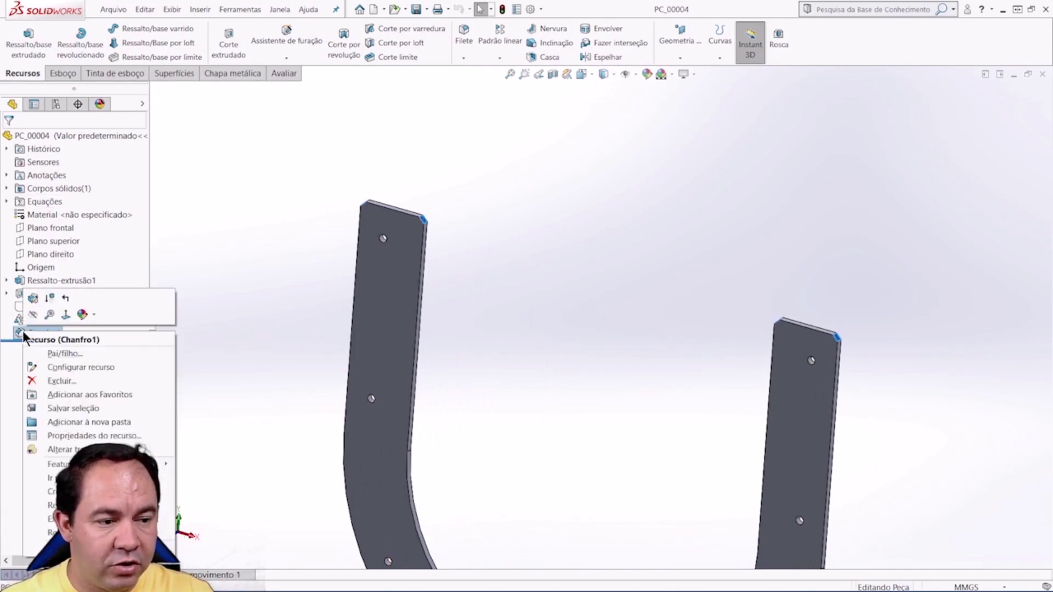
left_click(33, 299)
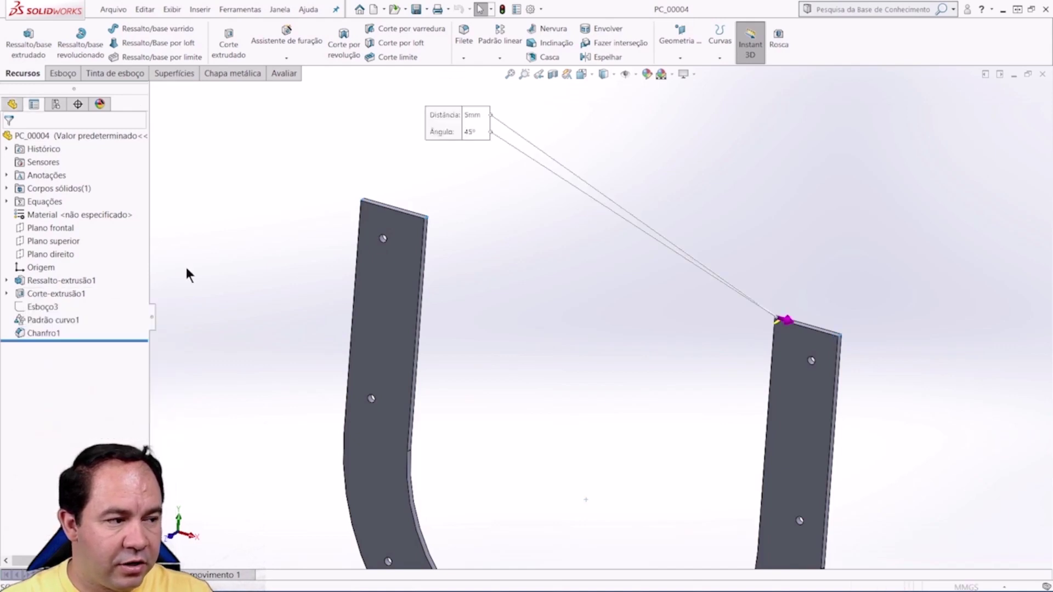
scroll(770, 301, "down", 2)
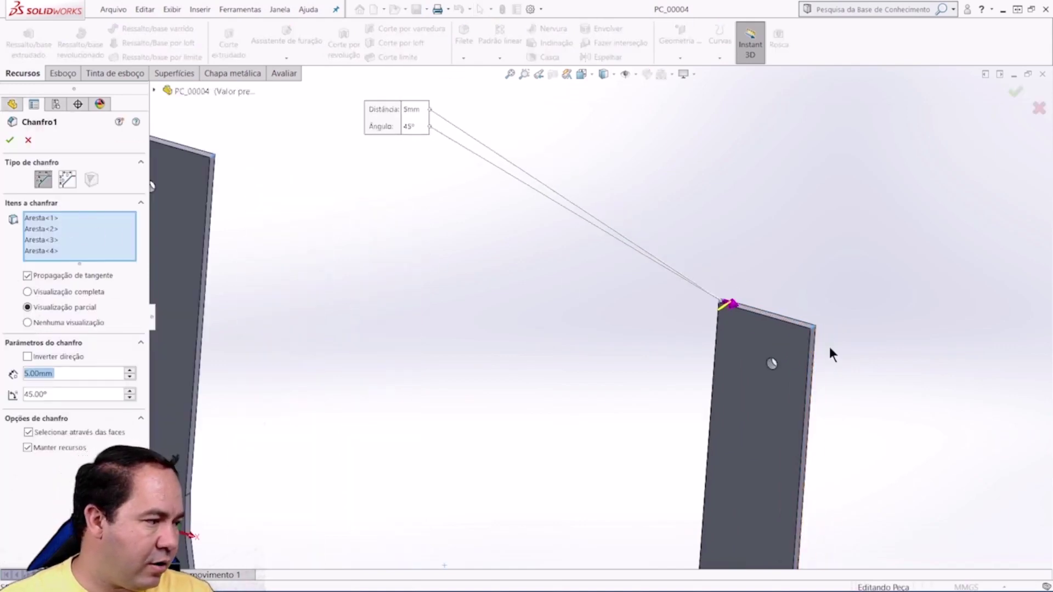
scroll(688, 345, "up", 2)
left_click(38, 219)
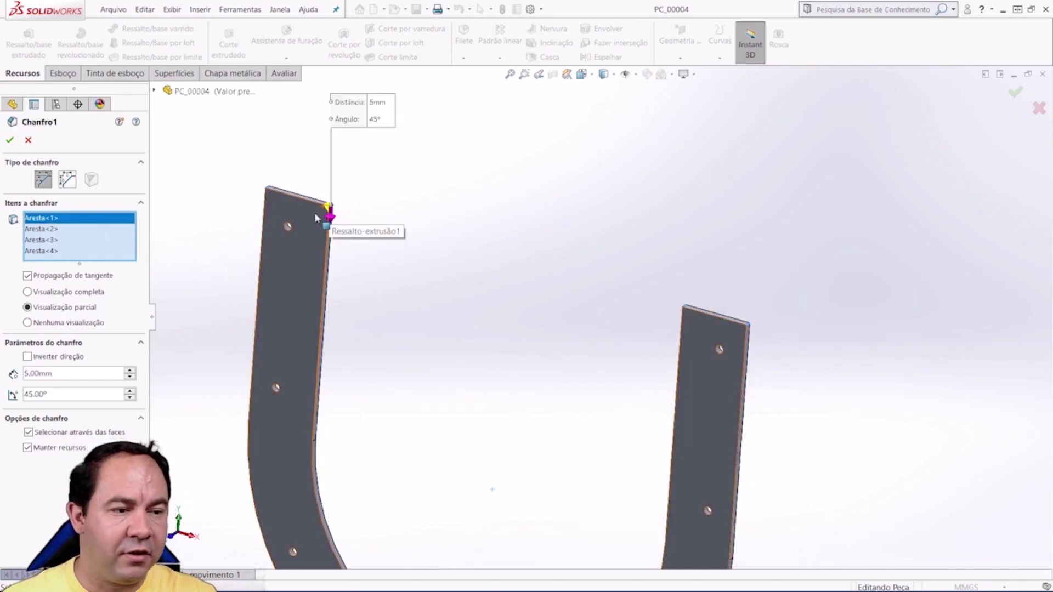
left_click(49, 228)
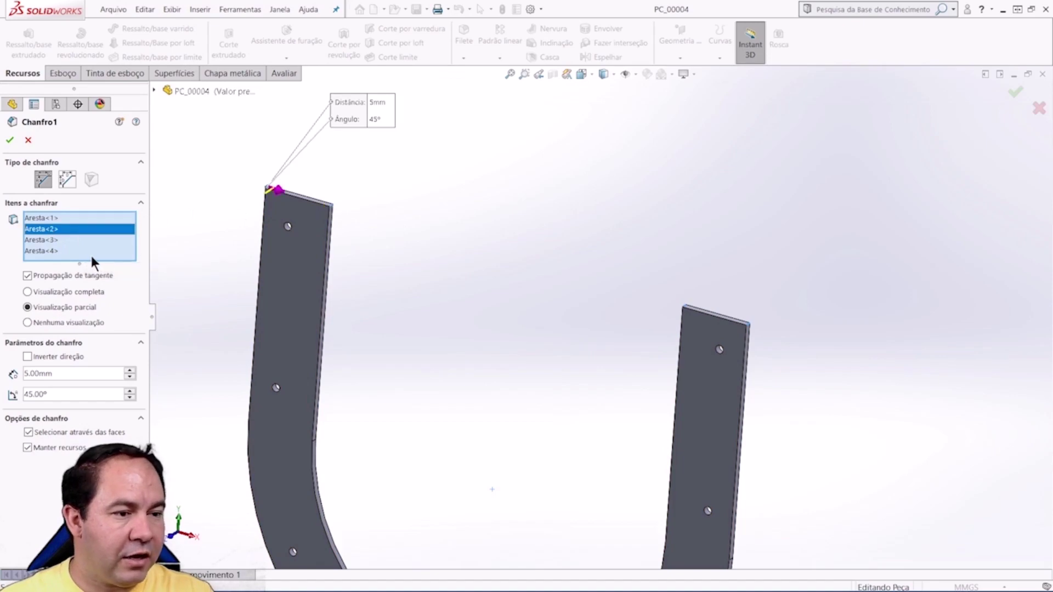
left_click(38, 240)
left_click(41, 251)
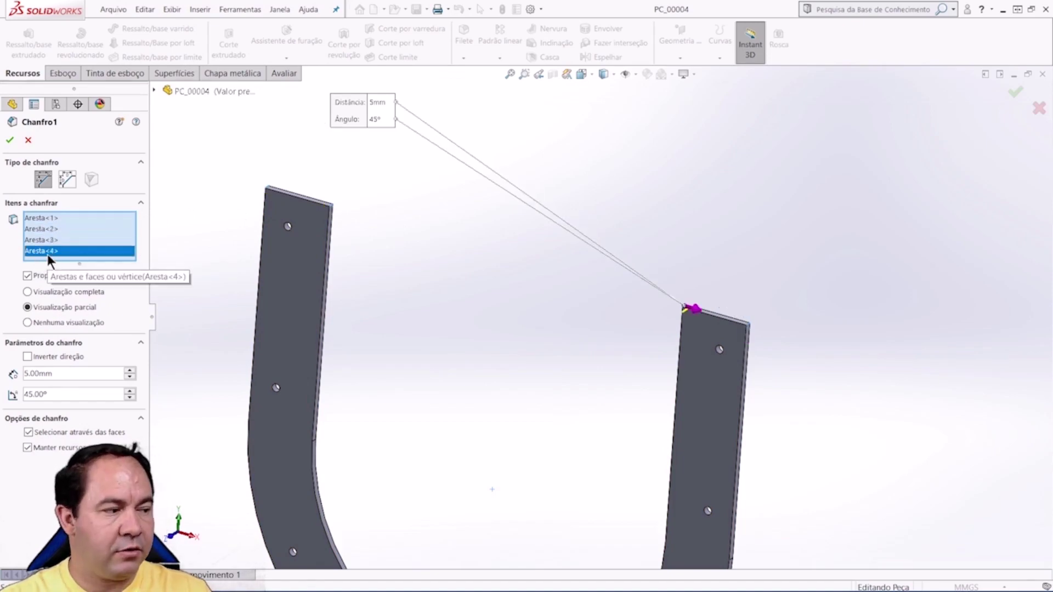
Step: Remove the first and fourth edges, keeping 5 mm × 45°, and apply the chamfer
key("Delete")
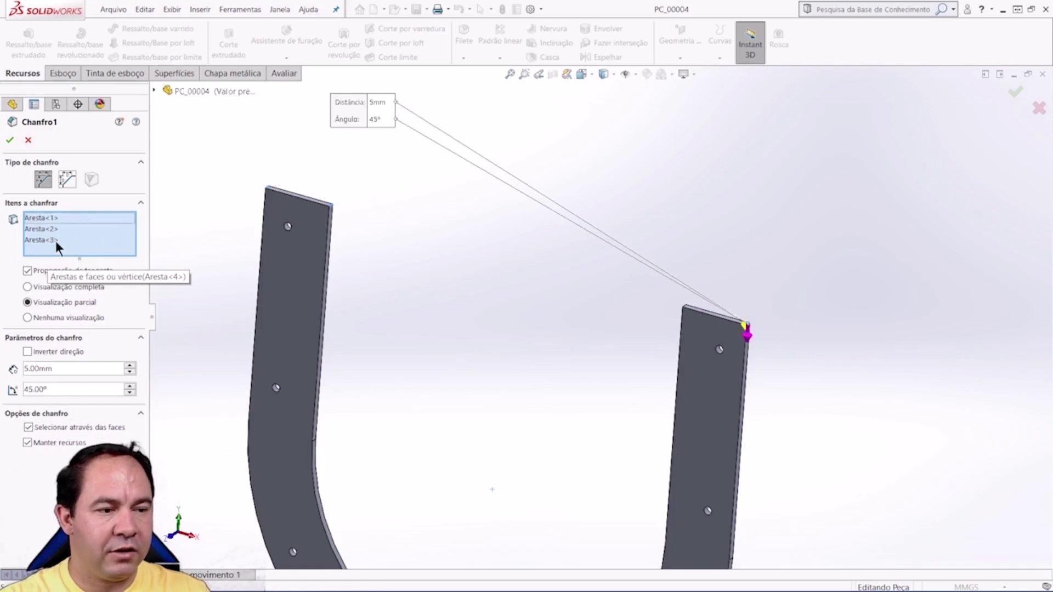
left_click(50, 232)
left_click(44, 238)
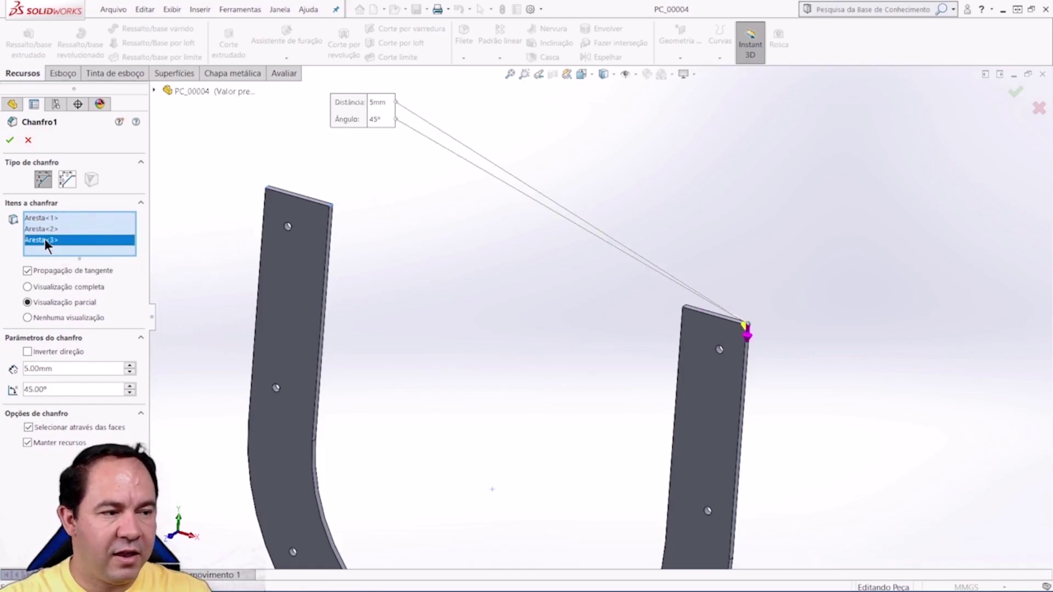
left_click(42, 216)
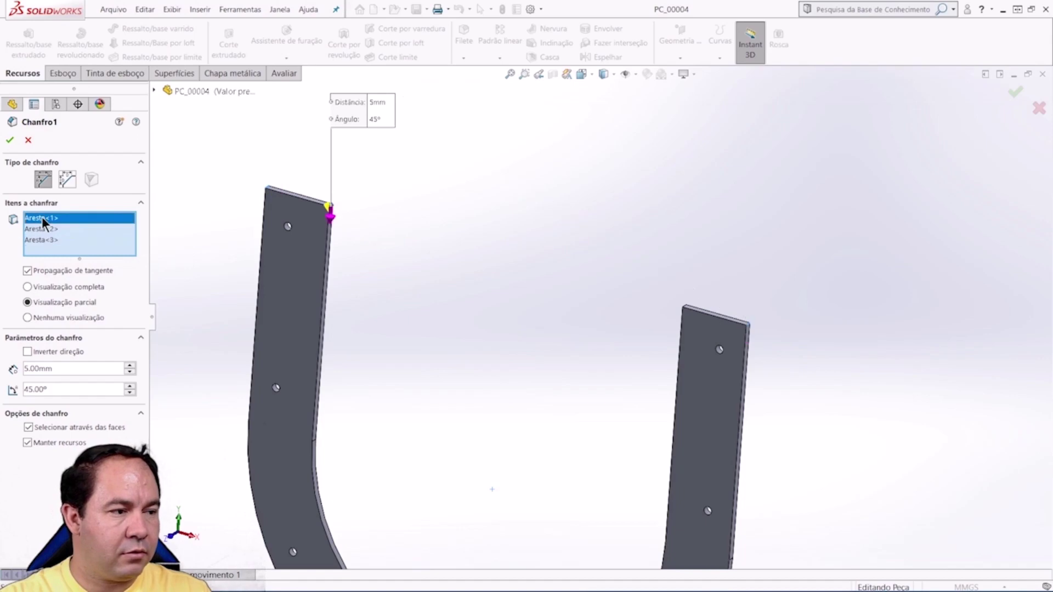
key("Delete")
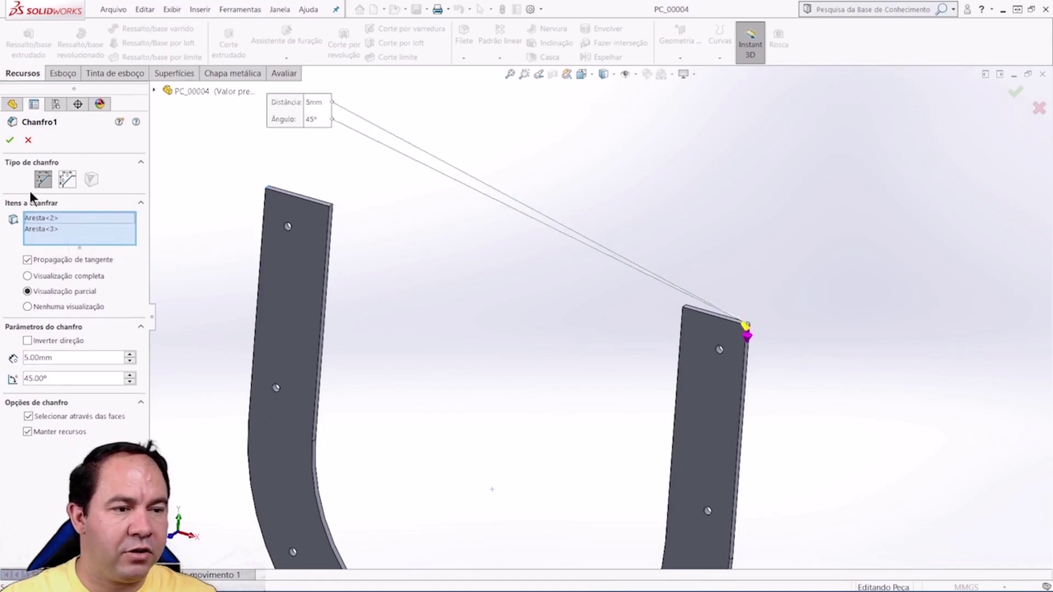
left_click(10, 140)
Step: Select Ressalto-extrusão1 and view the U-shaped face Normal To
scroll(690, 290, "down", 3)
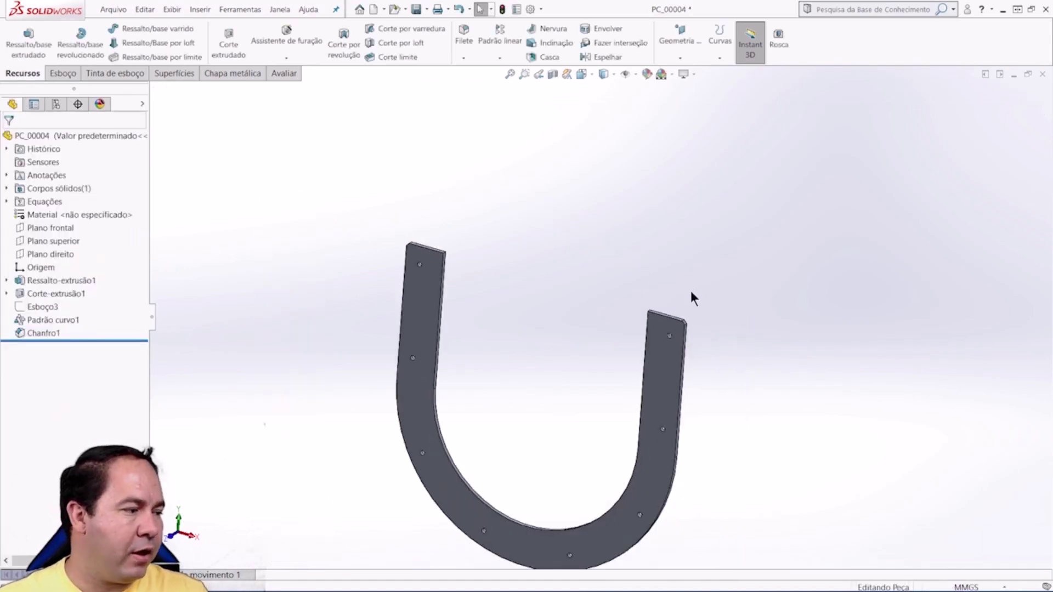
scroll(682, 334, "up", 5)
scroll(682, 340, "up", 2)
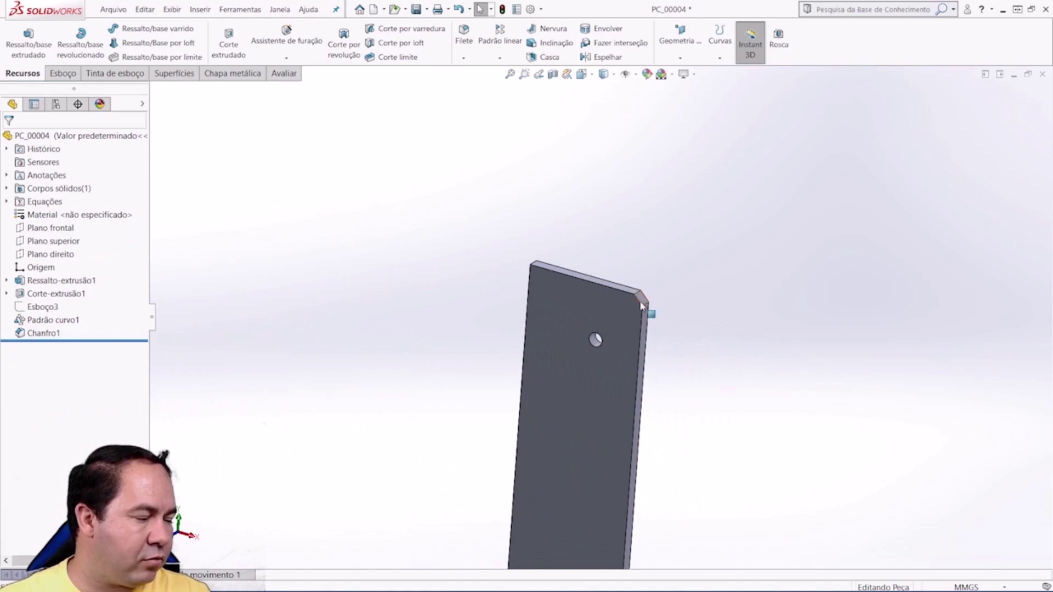
scroll(641, 306, "down", 5)
scroll(471, 340, "down", 2)
left_click(426, 289)
key("ctrl+8")
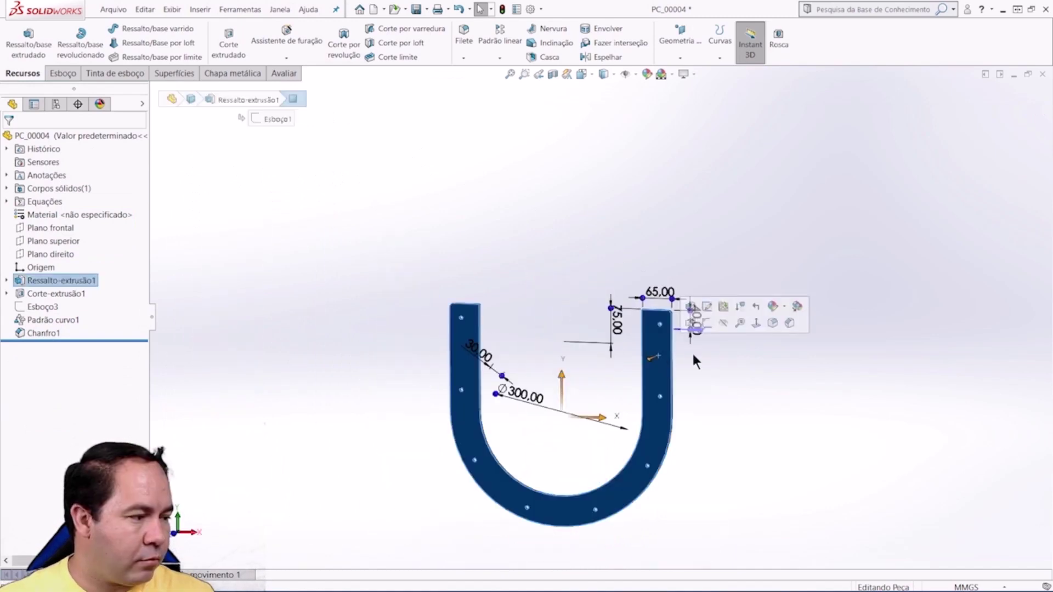
left_click(755, 323)
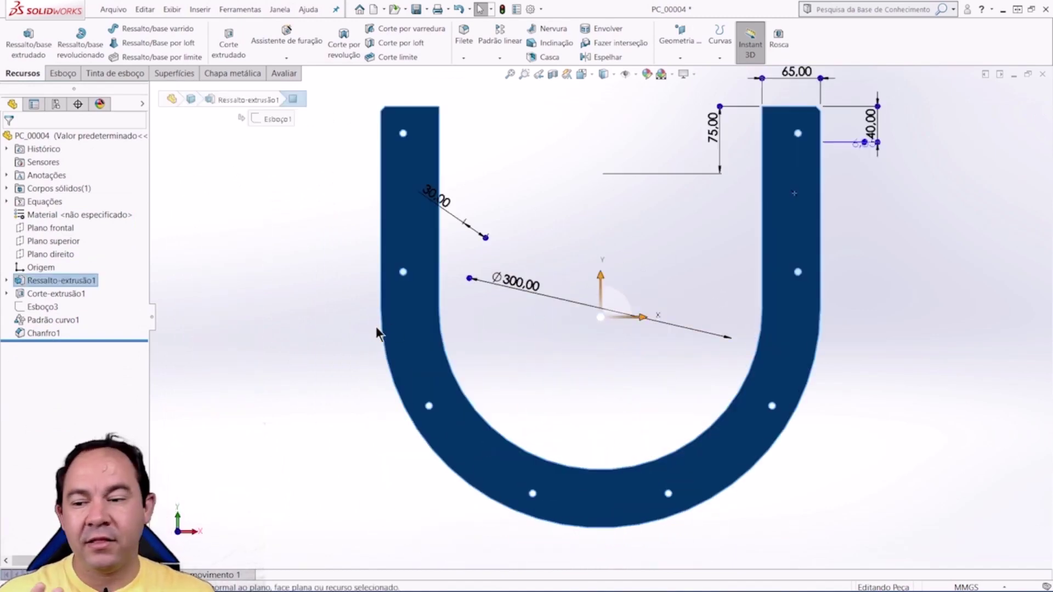
Step: Expand Ressalto-extrusão1 and open its sketch Esboço1 for editing
key("z")
left_click(388, 347)
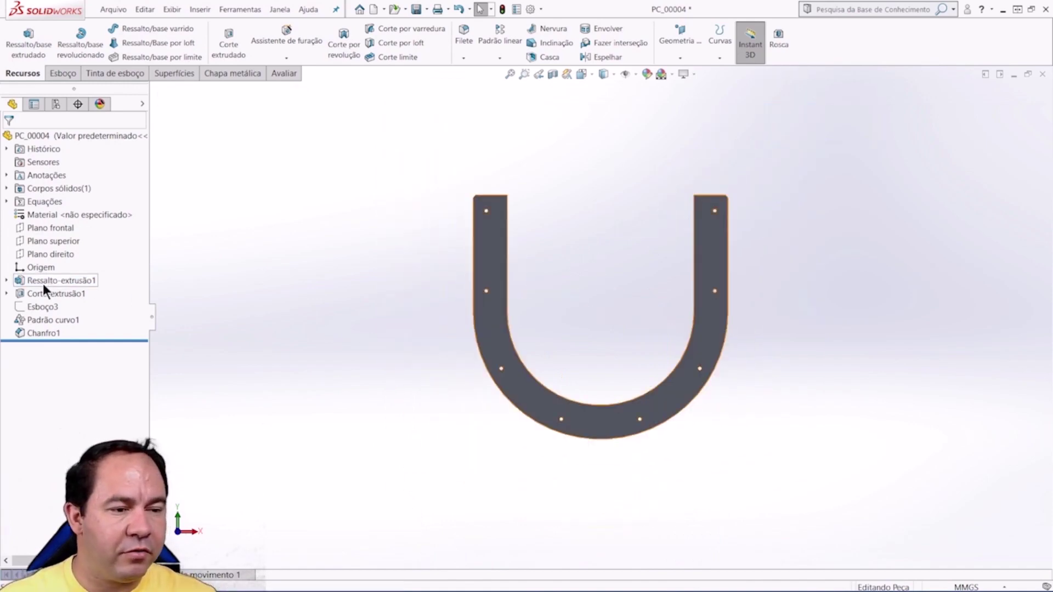
left_click(7, 281)
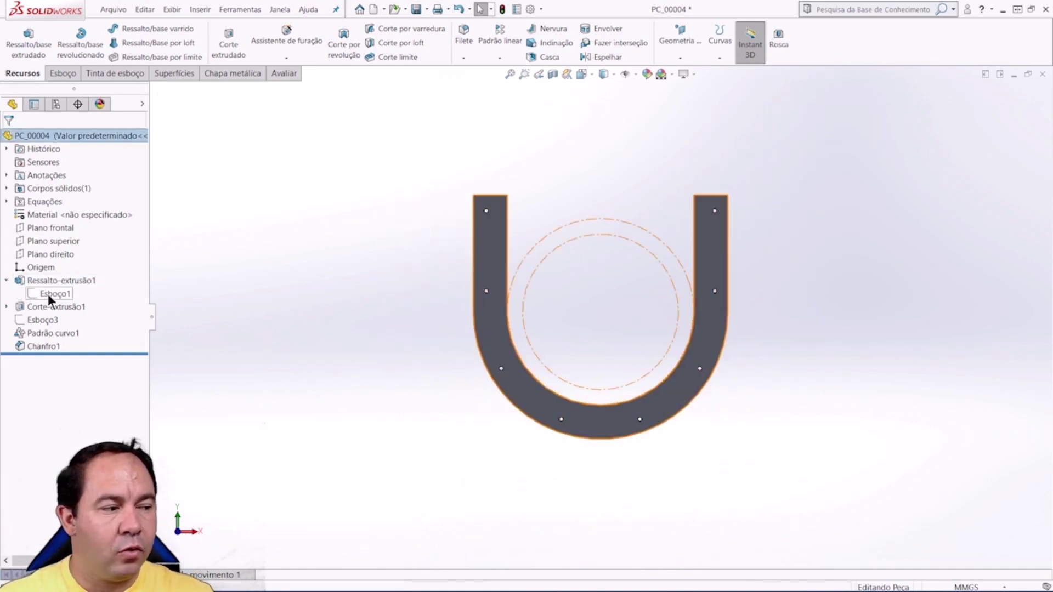
left_click(47, 294)
left_click(65, 263)
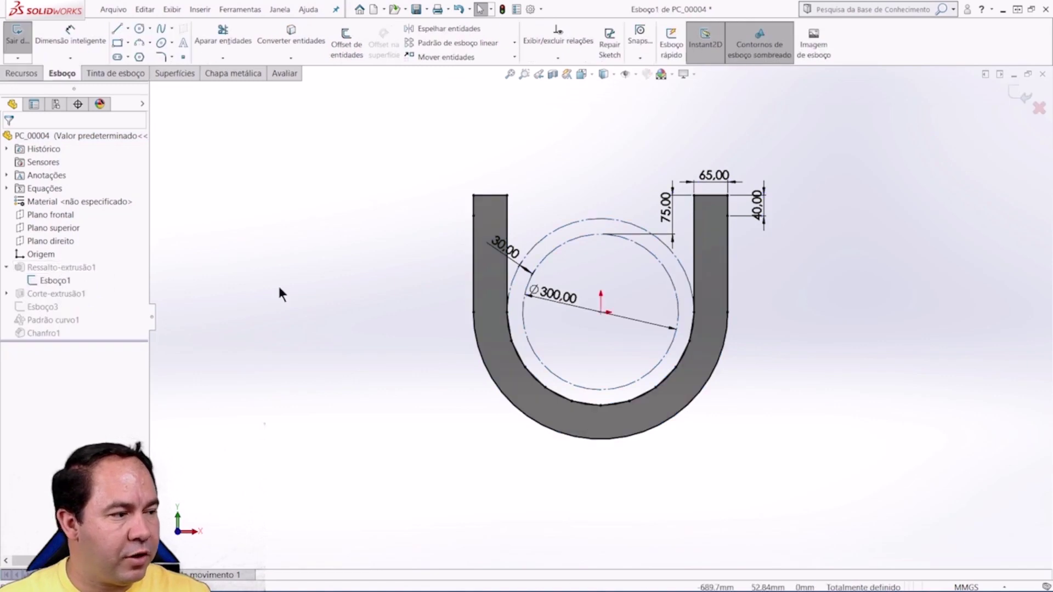
Step: Convert the U's inner arc and both inner vertical lines to construction geometry
scroll(616, 251, "down", 2)
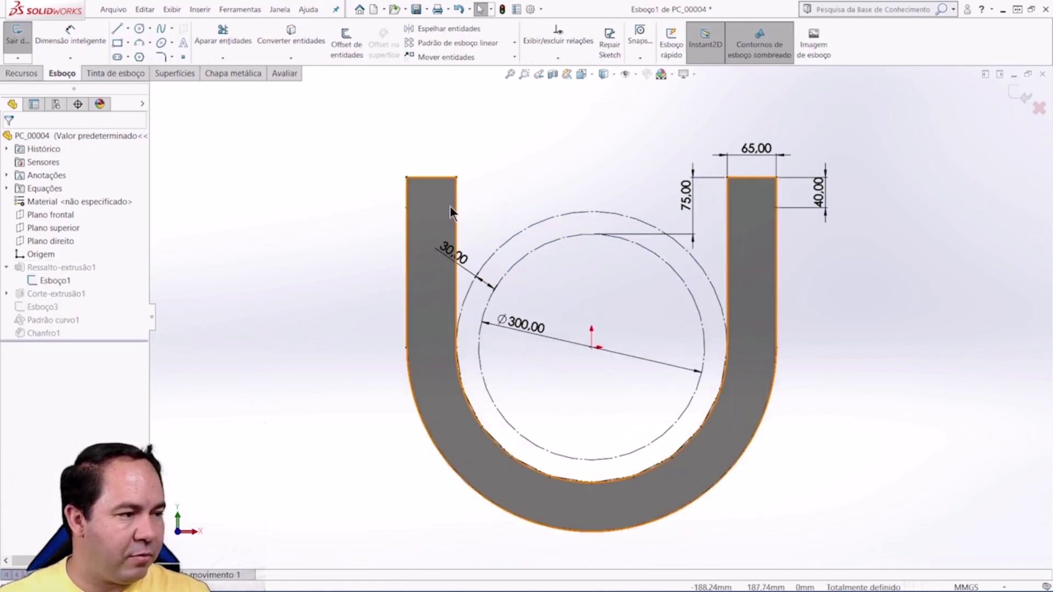
left_click(744, 215)
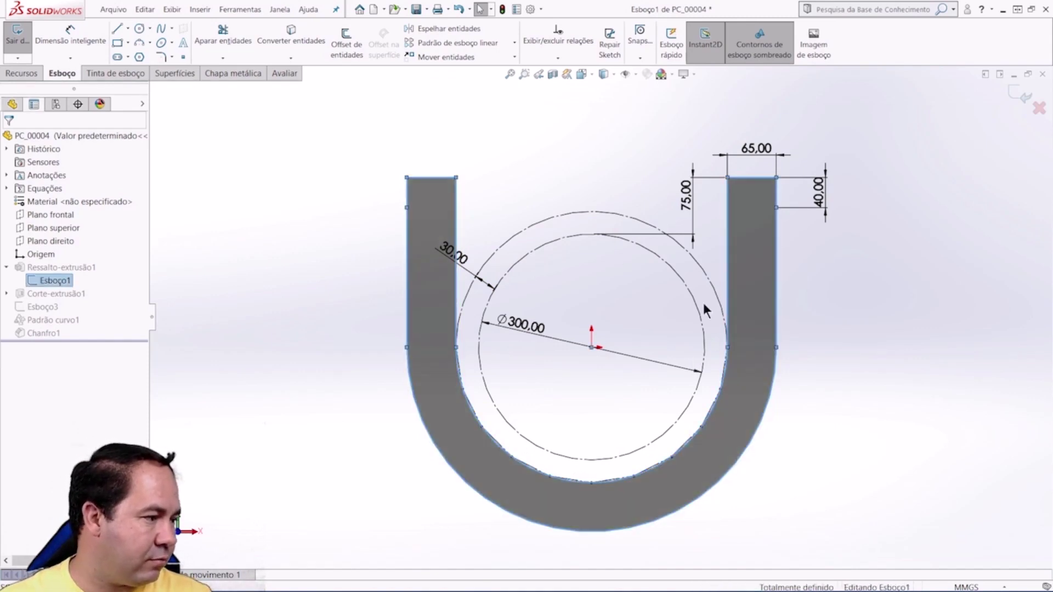
left_click(632, 174)
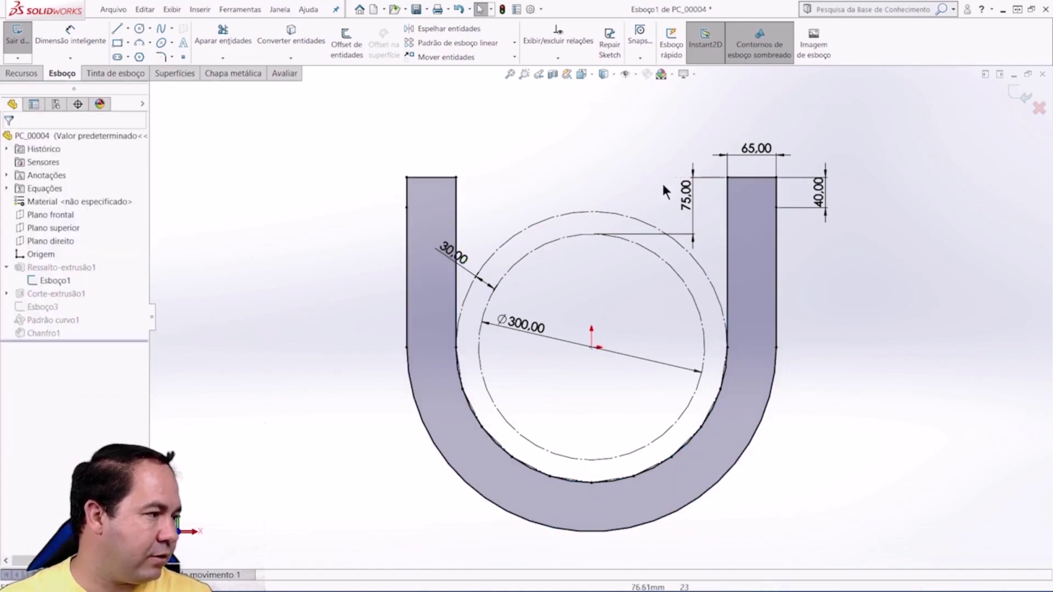
left_click(726, 207)
left_click(768, 171)
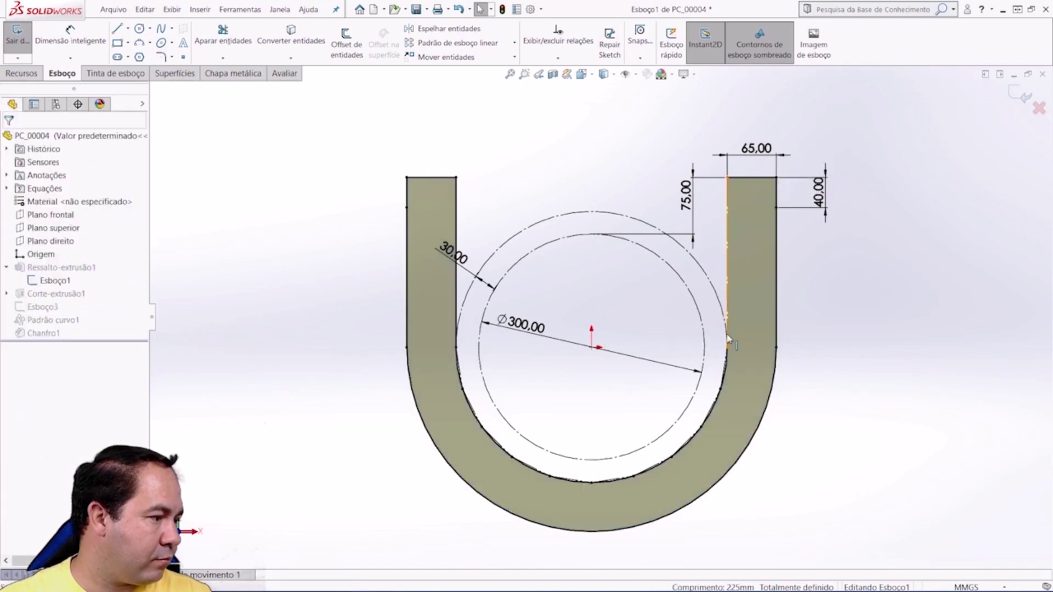
left_click(726, 377)
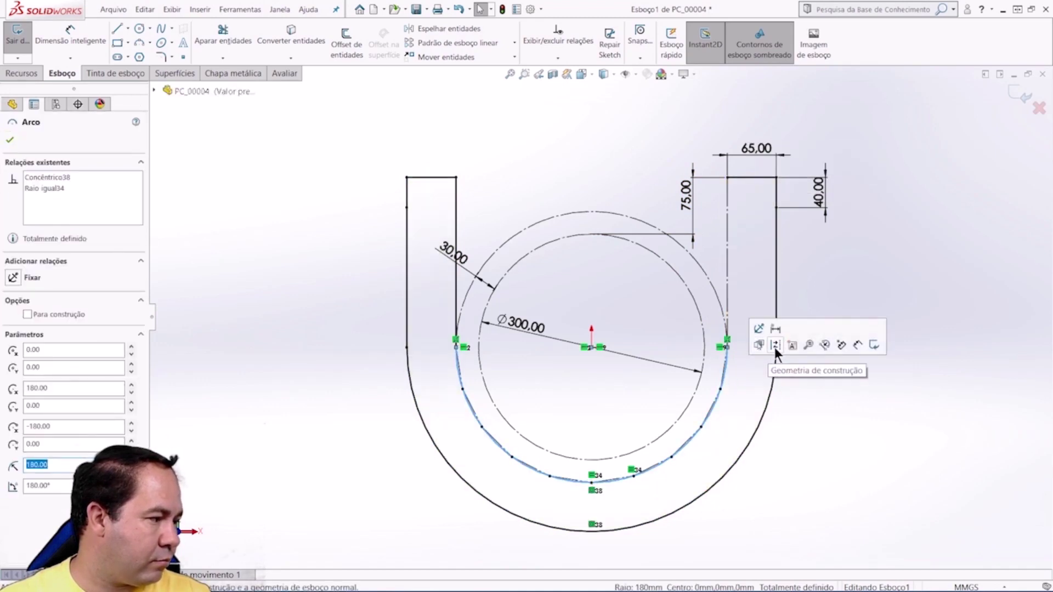
left_click(775, 347)
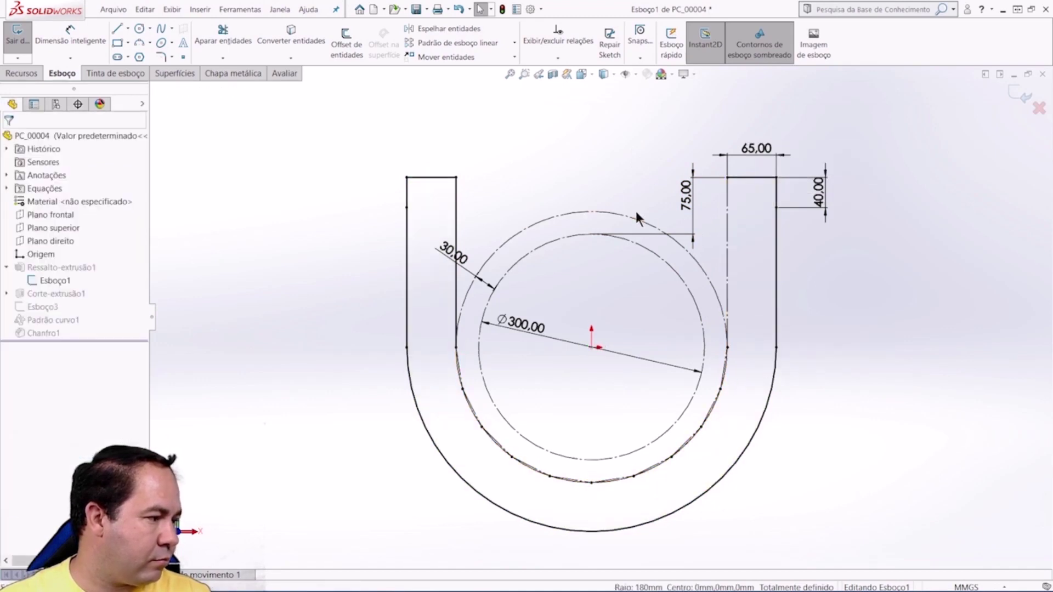
left_click(459, 207)
left_click(506, 169)
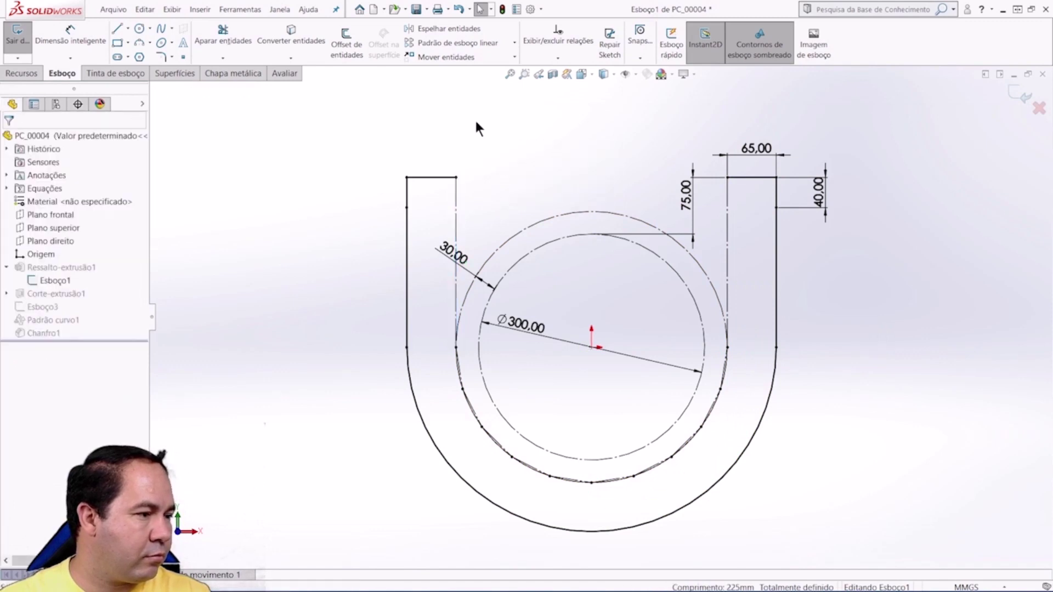
Step: Draw a horizontal line joining the two top corners and rebuild the part
left_click(117, 30)
left_click(456, 177)
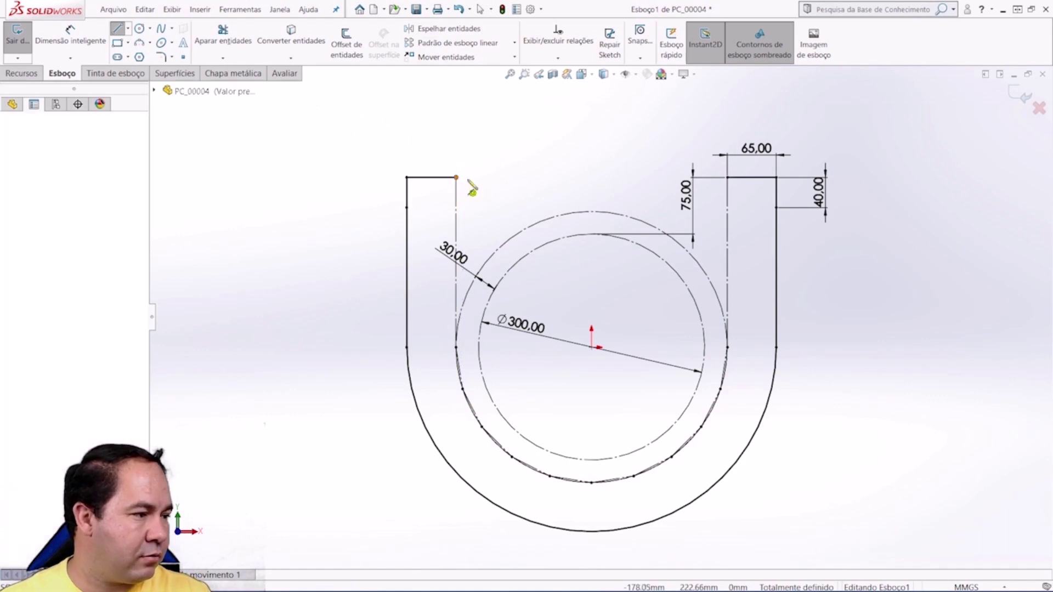
left_click(727, 178)
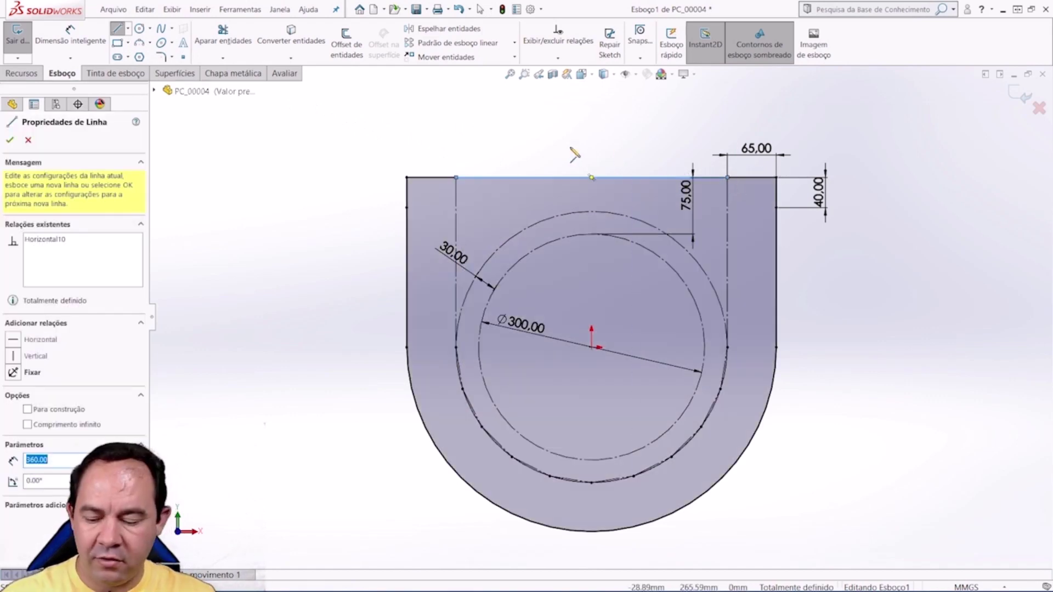
key("Escape")
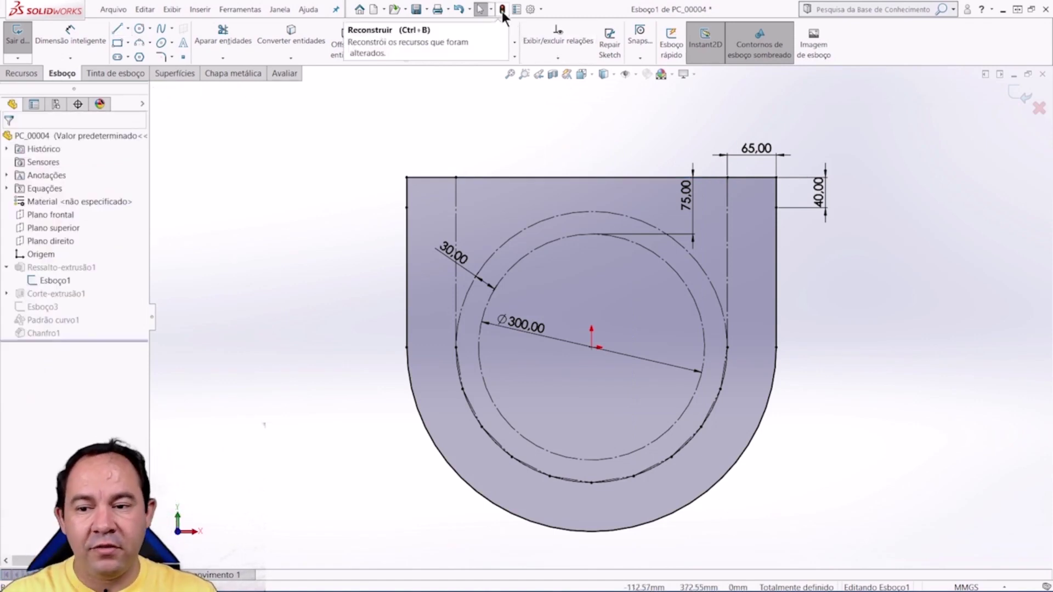
left_click(502, 11)
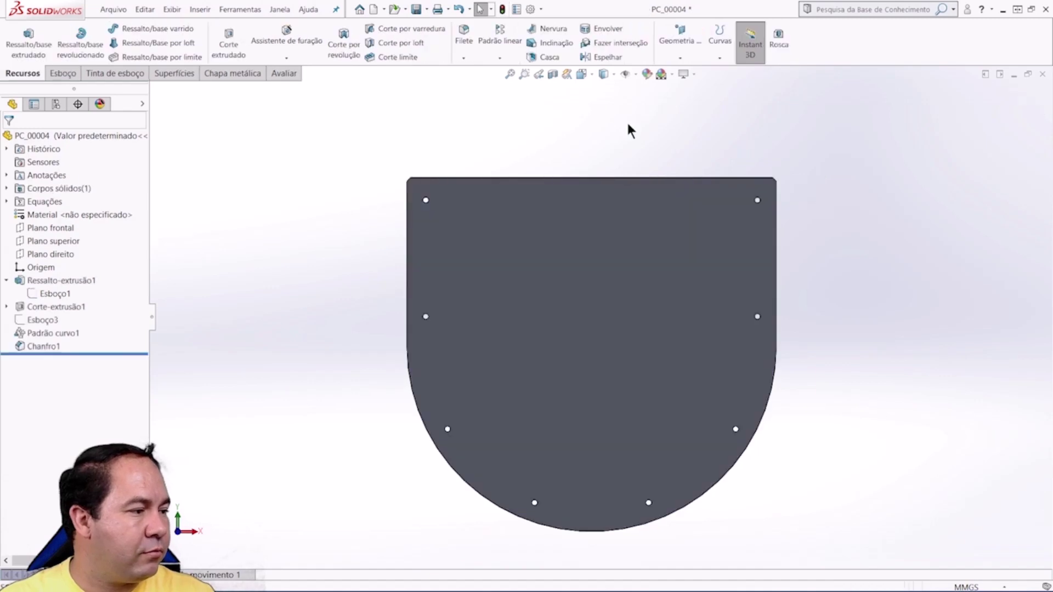
middle_click_drag(617, 313, 490, 353)
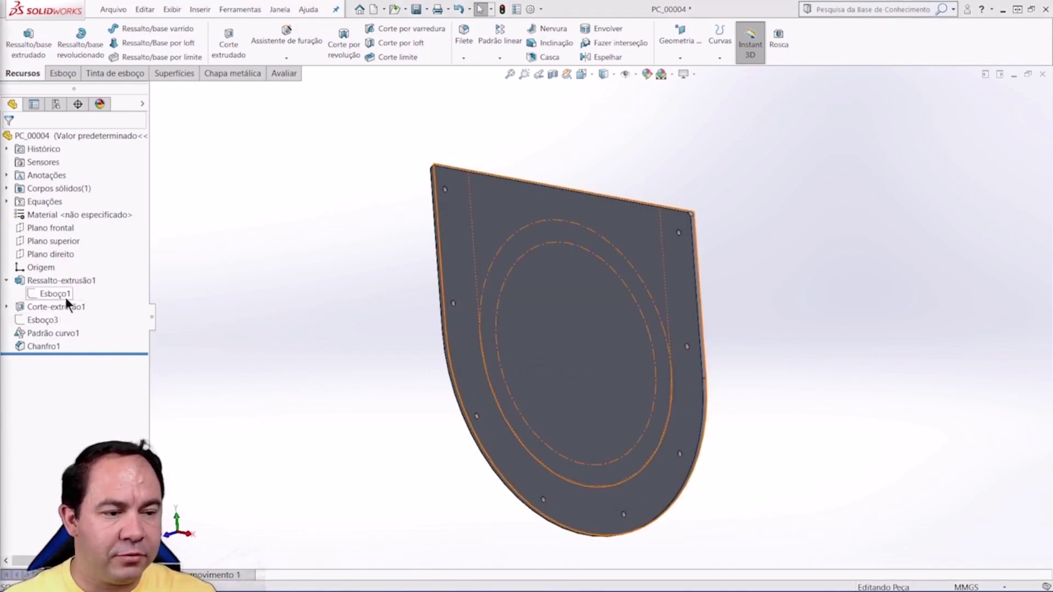
Step: Edit Esboço1 face-on and draw a circle centred on the origin
right_click(44, 294)
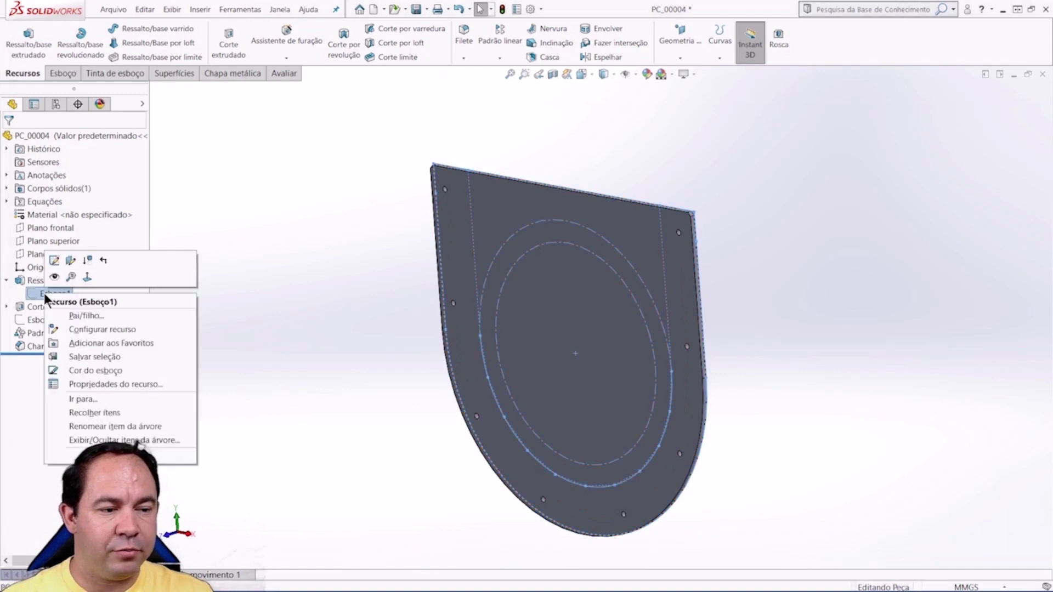
left_click(55, 262)
key("space")
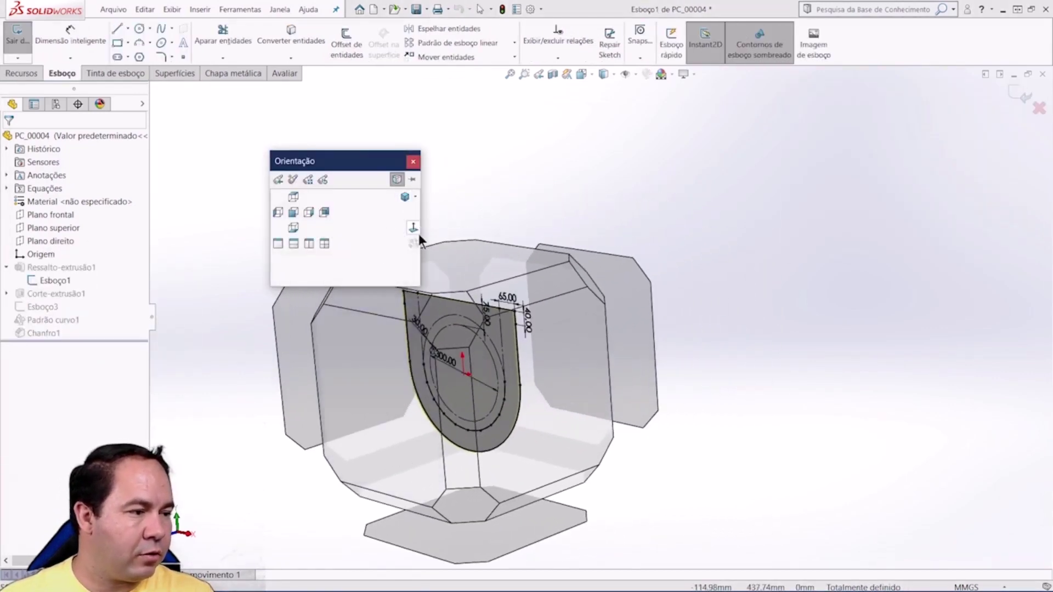
left_click(414, 227)
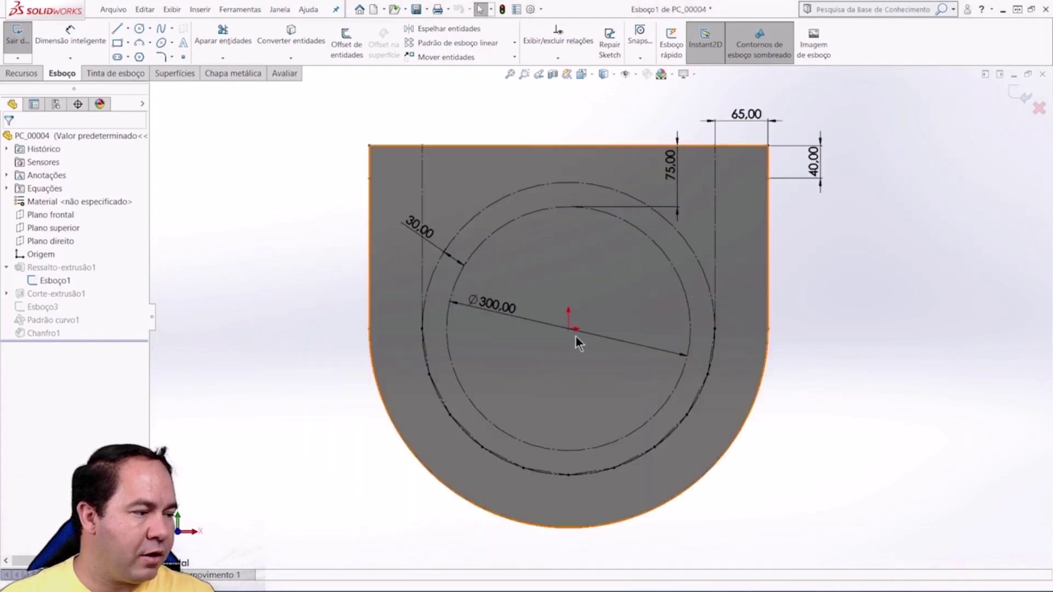
scroll(575, 343, "down", 2)
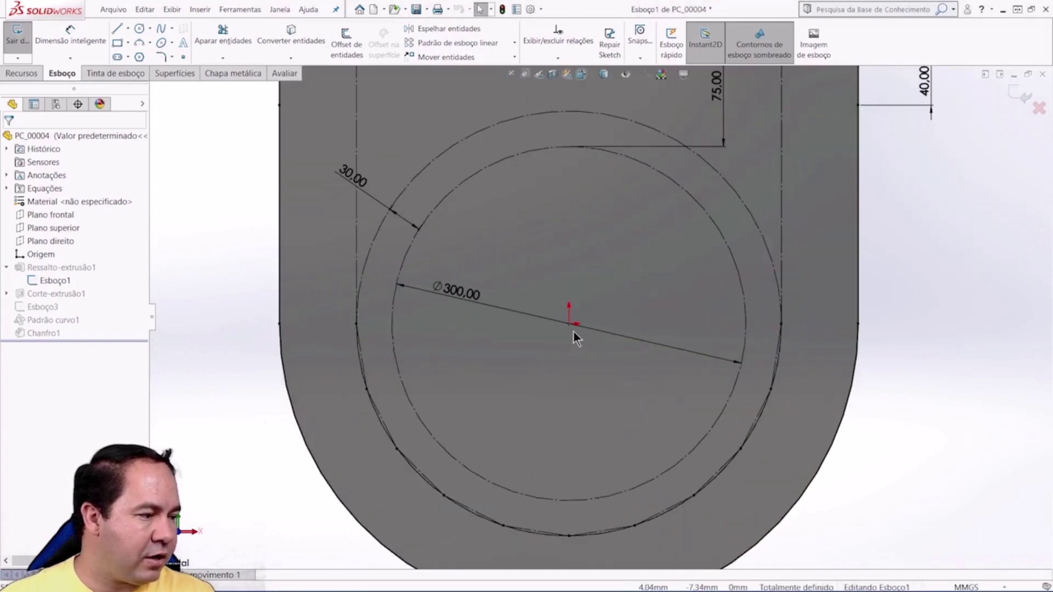
left_click(142, 30)
left_click(570, 326)
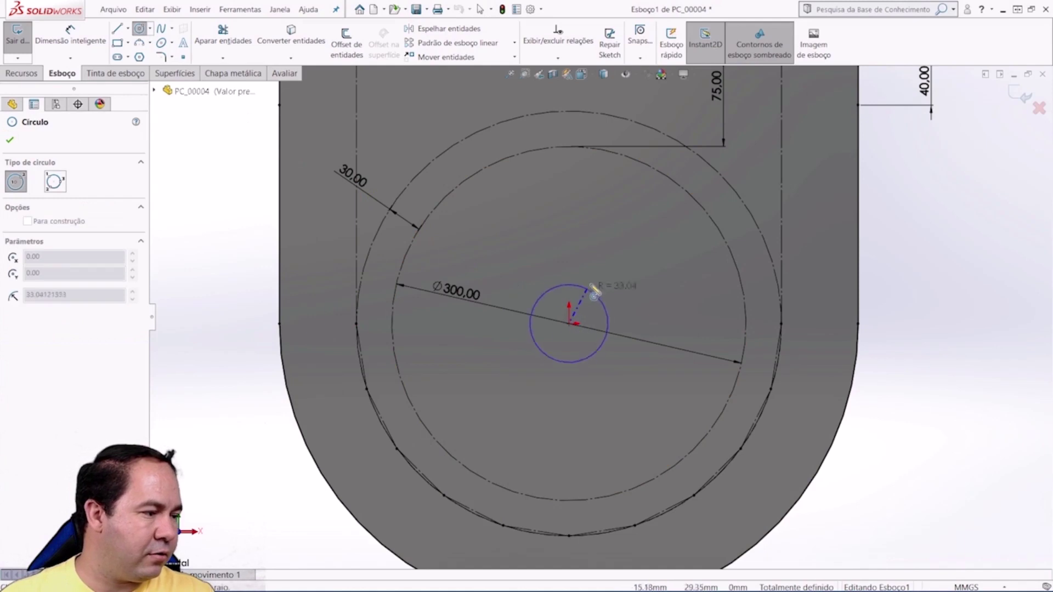
left_click(607, 266)
key("Escape")
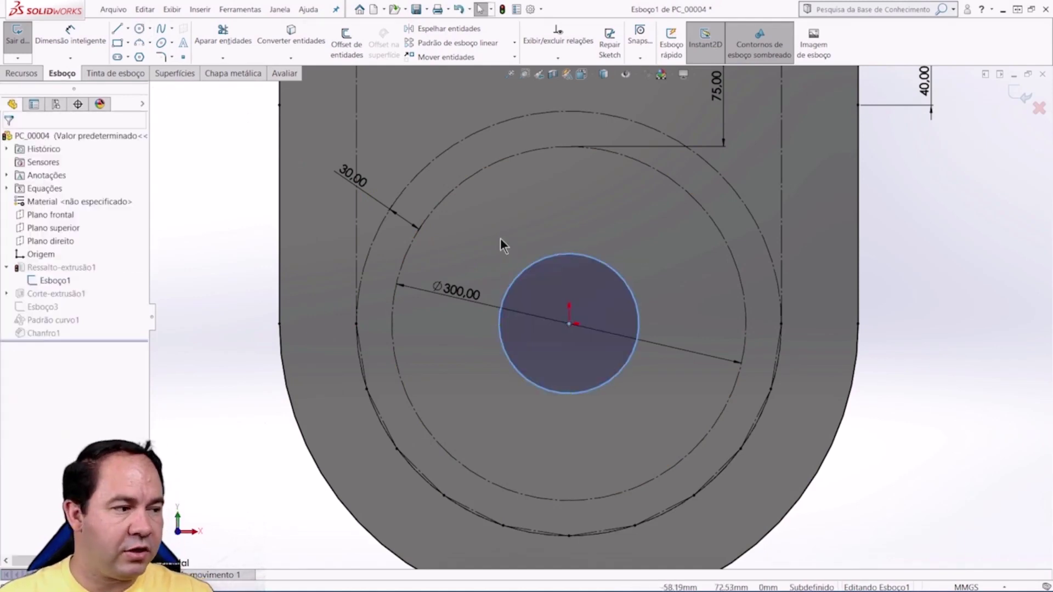
left_click(257, 291)
Step: Dimension the circle to 79 mm diameter and rebuild to cut the hole
right_click_drag(232, 296, 232, 214)
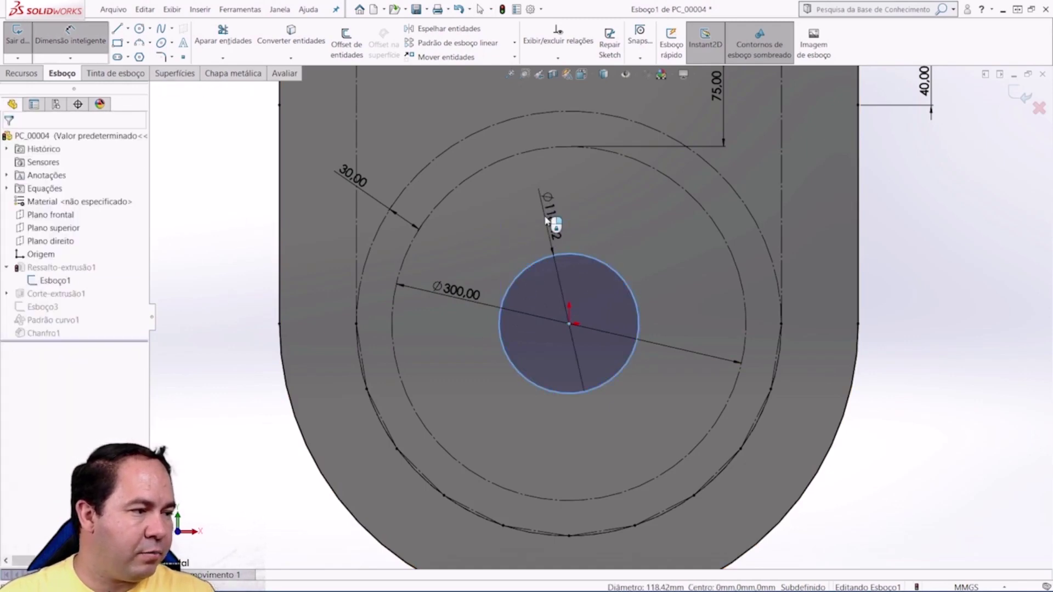
left_click(548, 222)
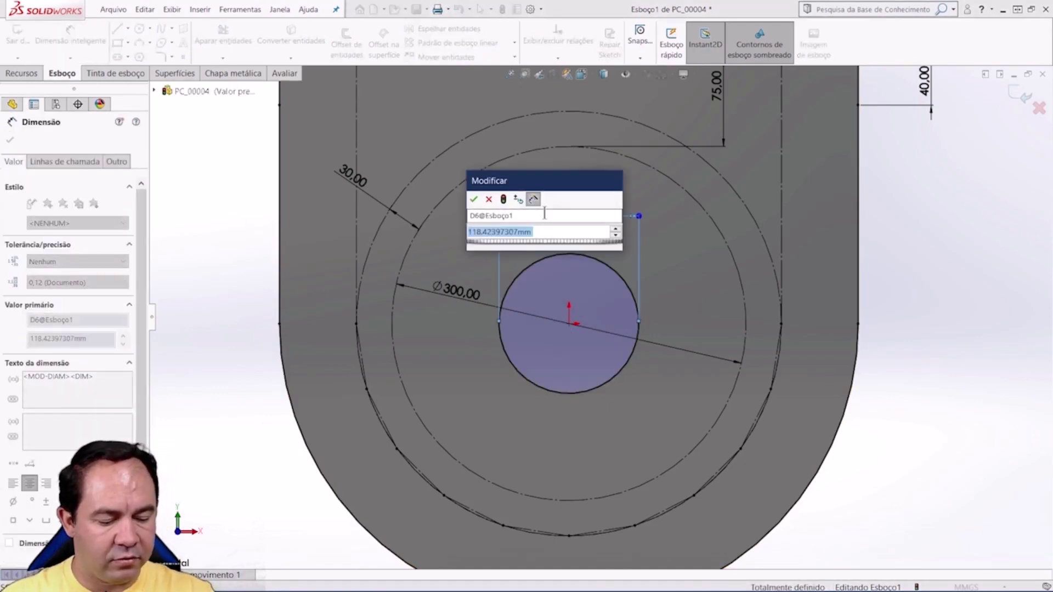
type("79")
key("Return")
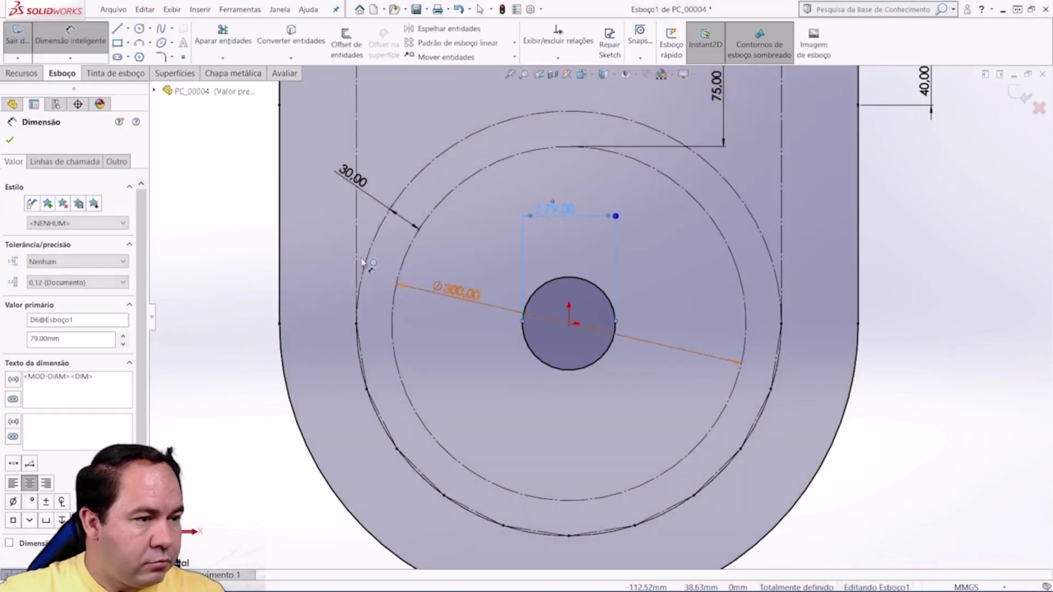
left_click(10, 141)
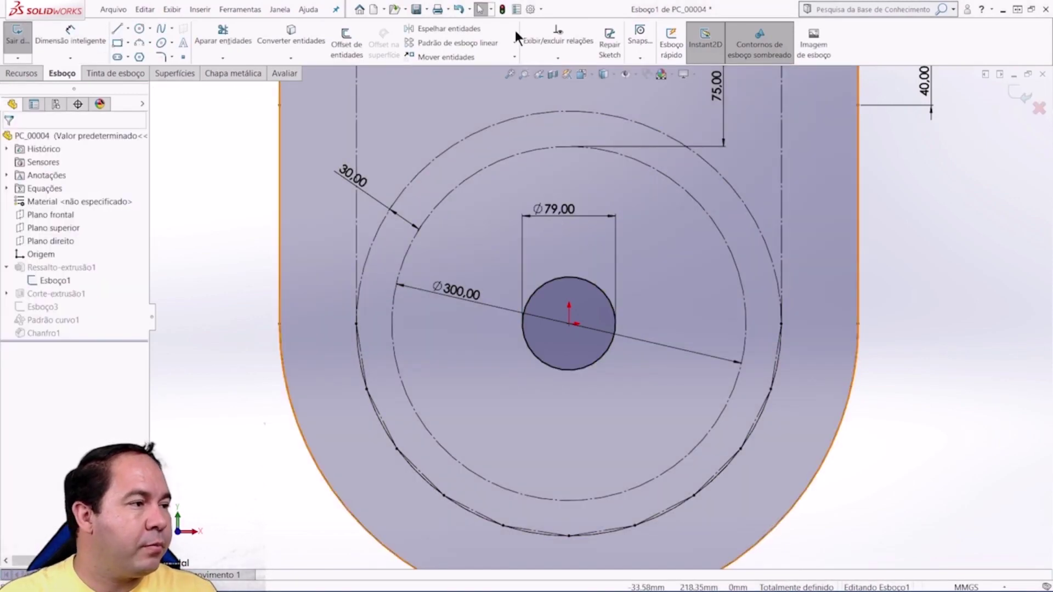
left_click(502, 9)
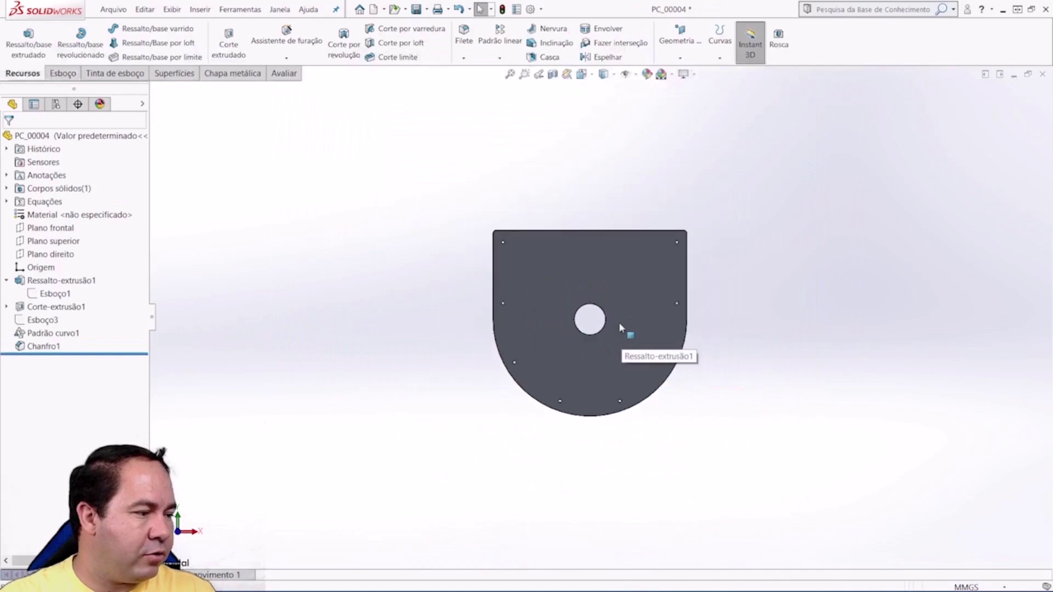
Step: Orbit to inspect the central hole, then view the plate face Normal To
mouse_move(587, 323)
middle_mouse_down()
mouse_move(581, 313)
mouse_move(663, 305)
mouse_move(576, 301)
middle_mouse_up()
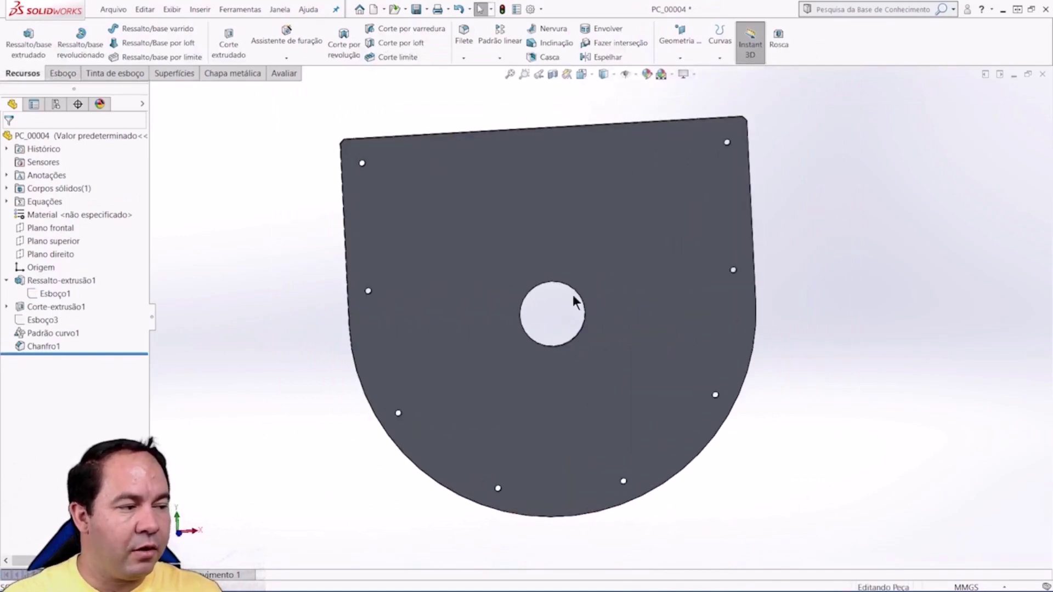
scroll(633, 327, "up", 2)
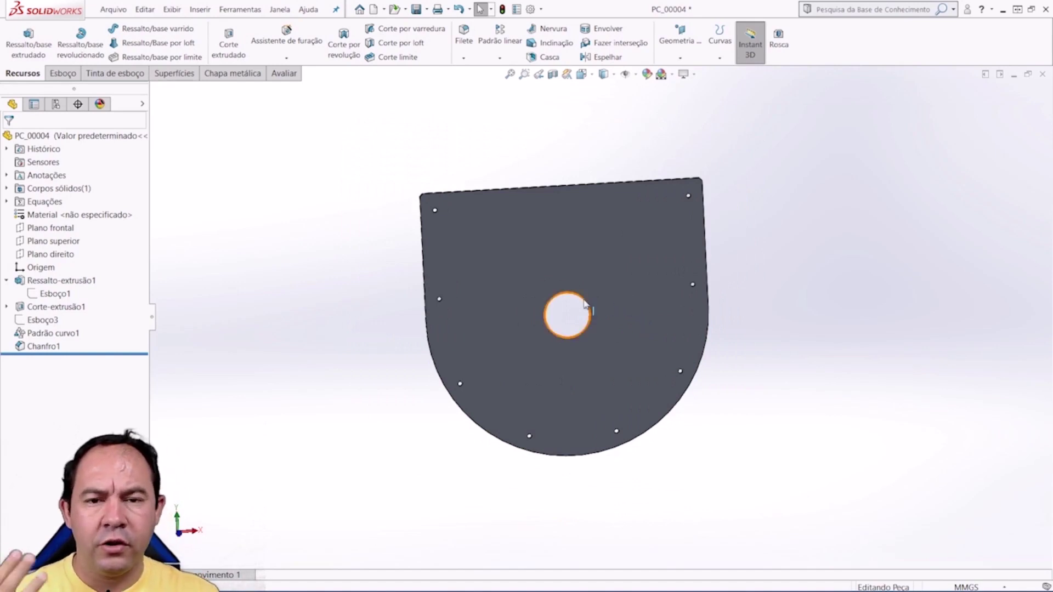
left_click(577, 254)
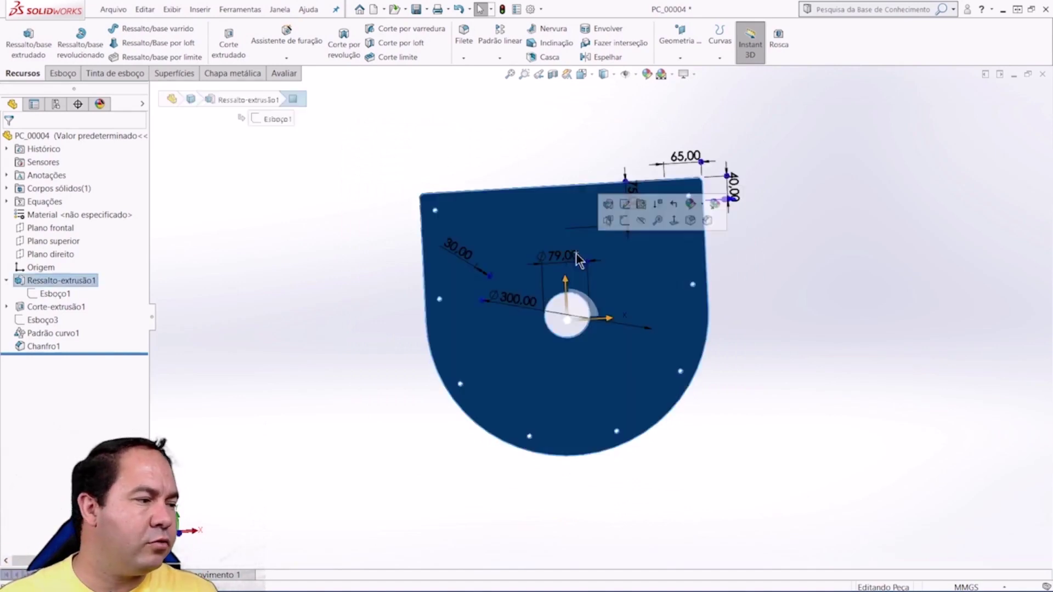
left_click(676, 225)
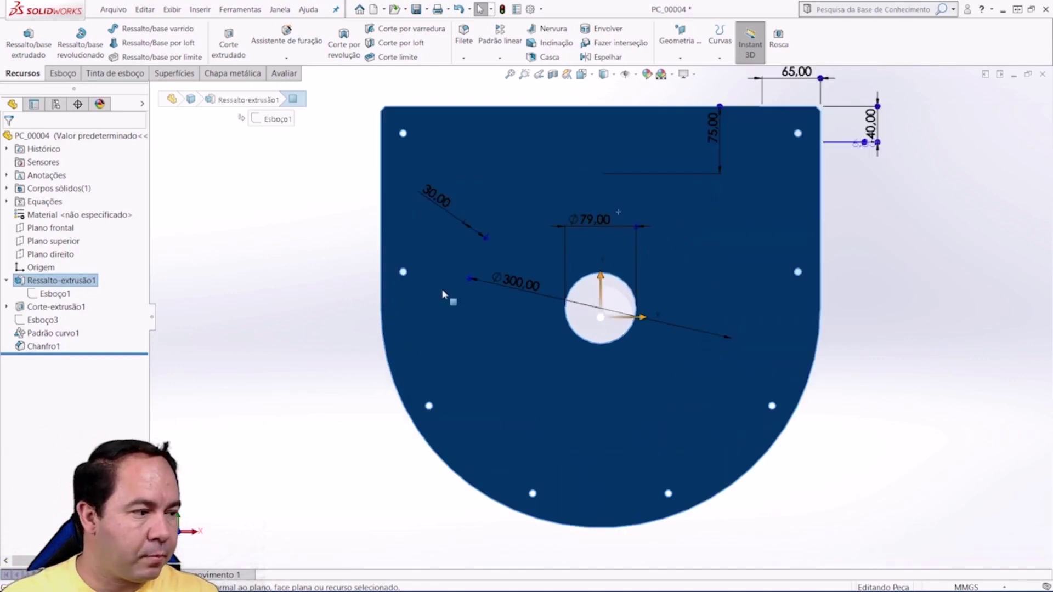
left_click(883, 323)
scroll(712, 296, "down", 3)
scroll(548, 329, "up", 3)
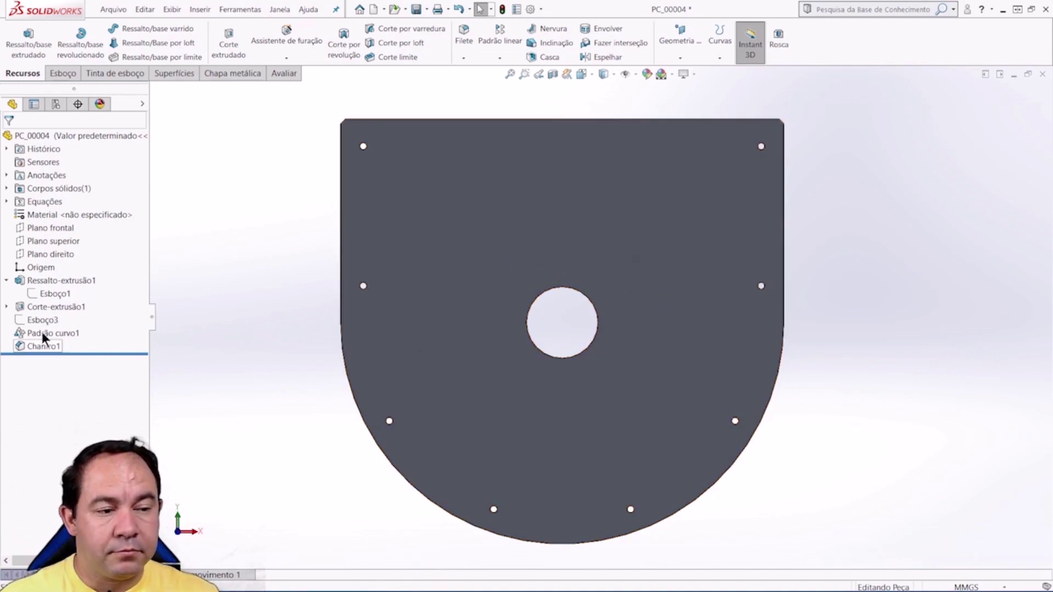
Step: Edit Esboço1 and draw a vertical centreline upward from the origin
left_click(41, 294)
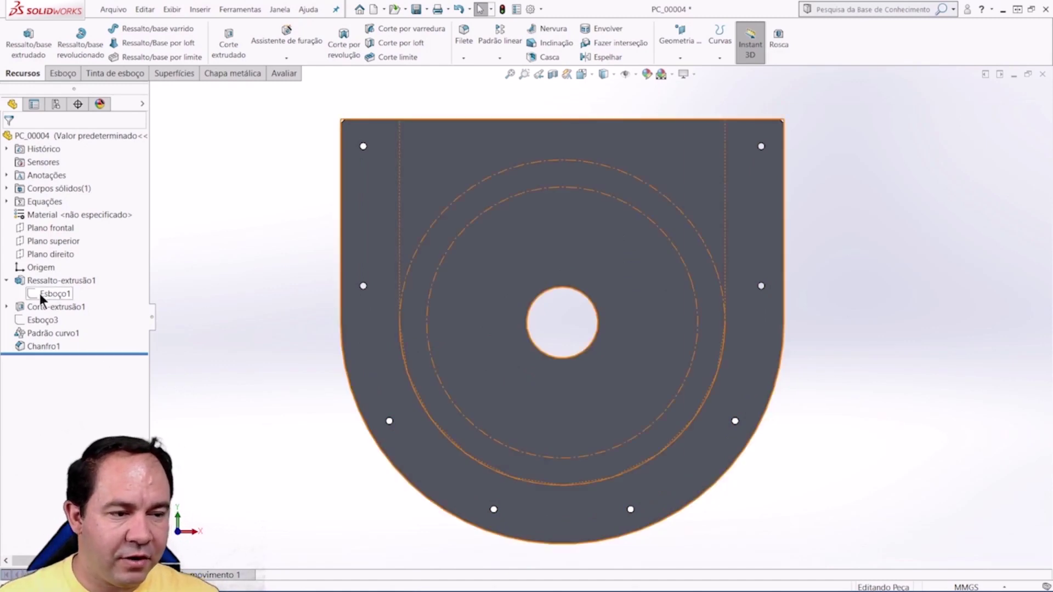
left_click(49, 261)
left_click(128, 42)
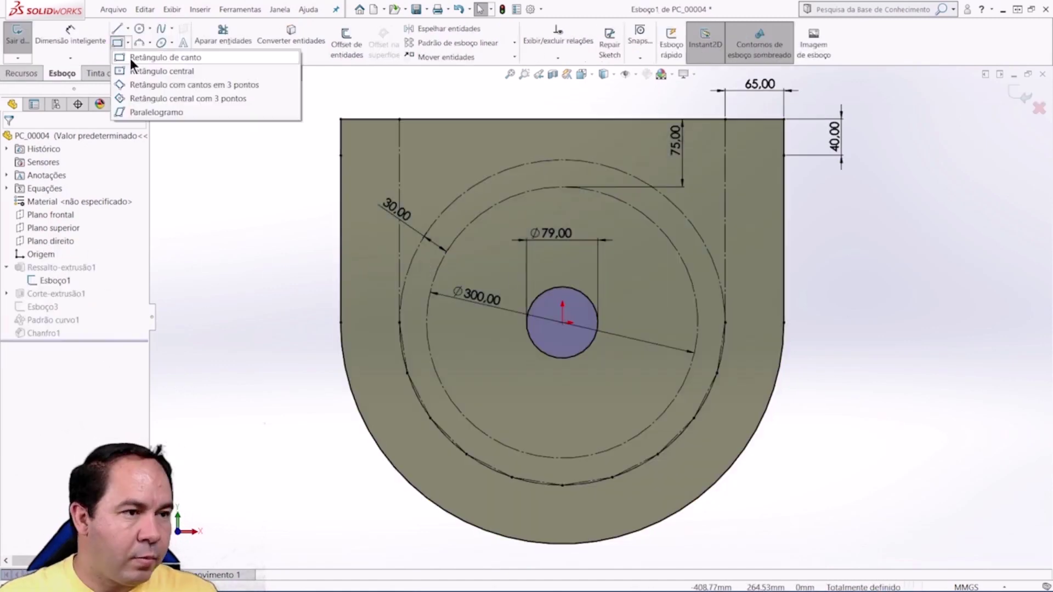
left_click(125, 30)
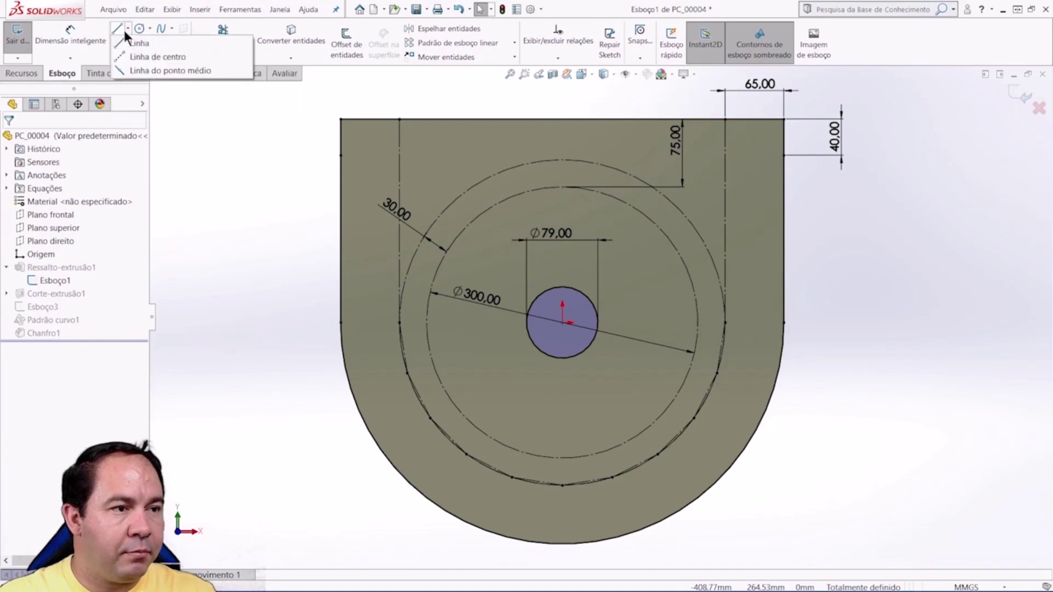
left_click(134, 57)
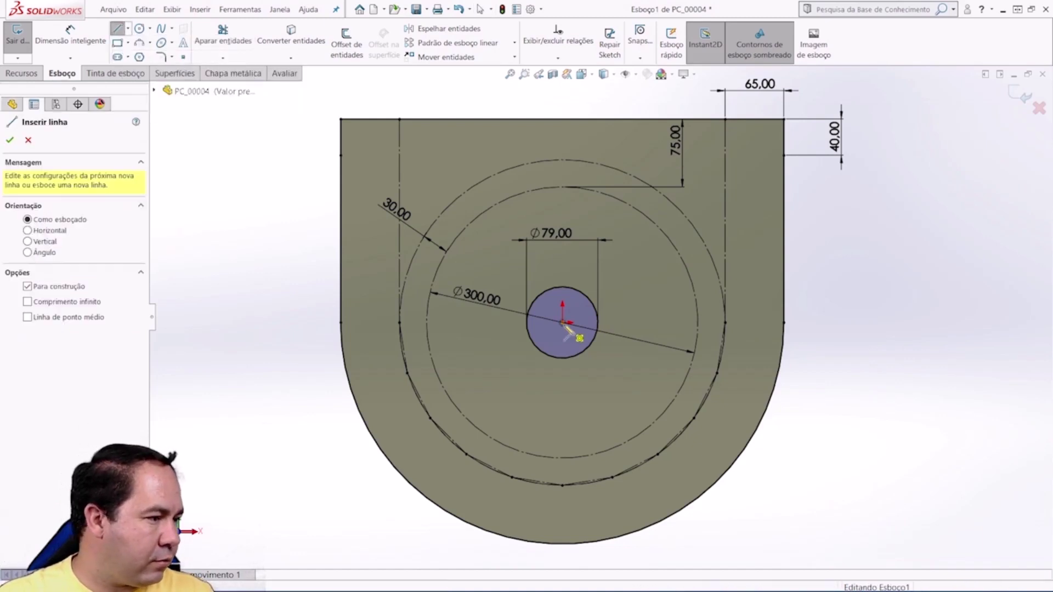
left_click(562, 322)
left_click(562, 99)
key("Escape")
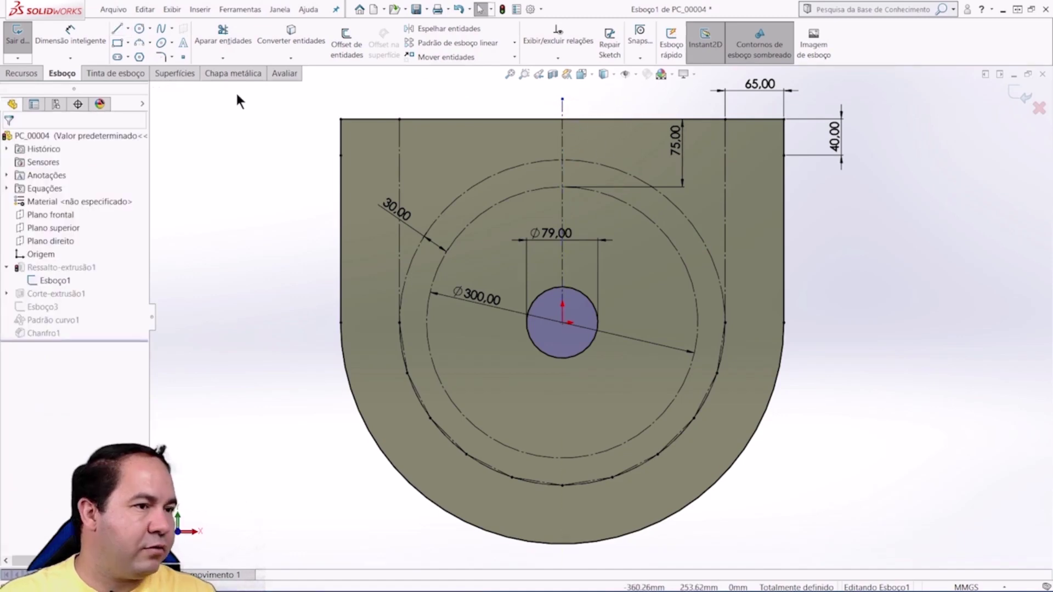
Step: Add a horizontal centreline from the origin to the right of the plate
left_click(128, 29)
left_click(126, 55)
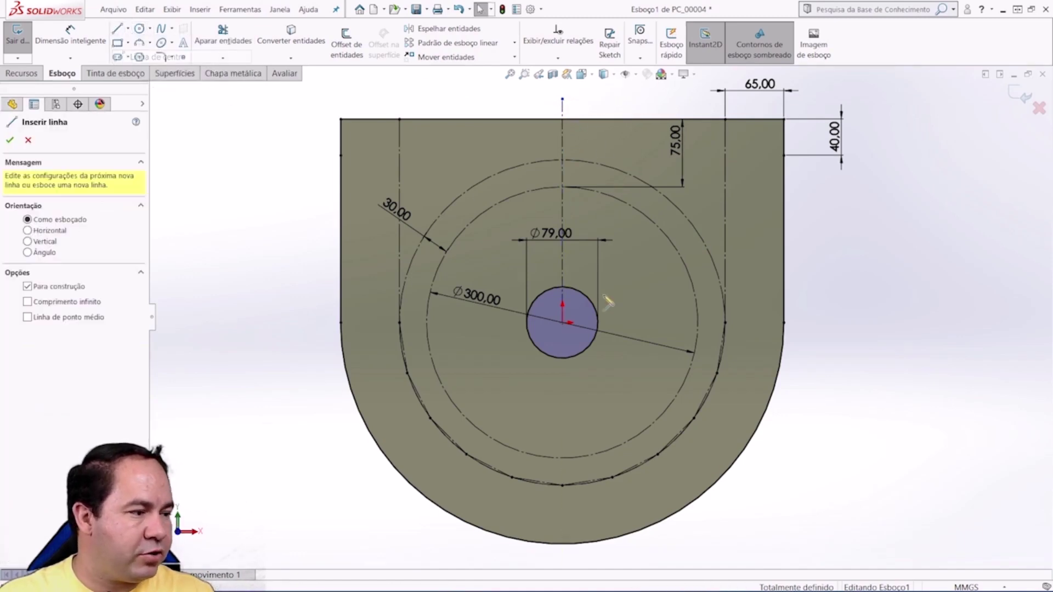
left_click(562, 323)
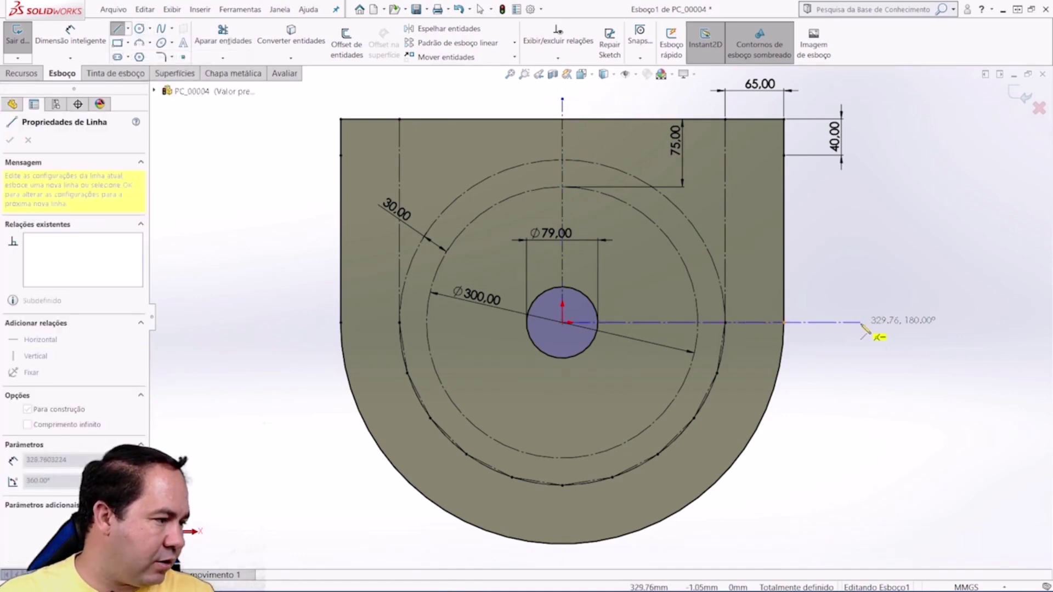
left_click(860, 323)
key("Escape")
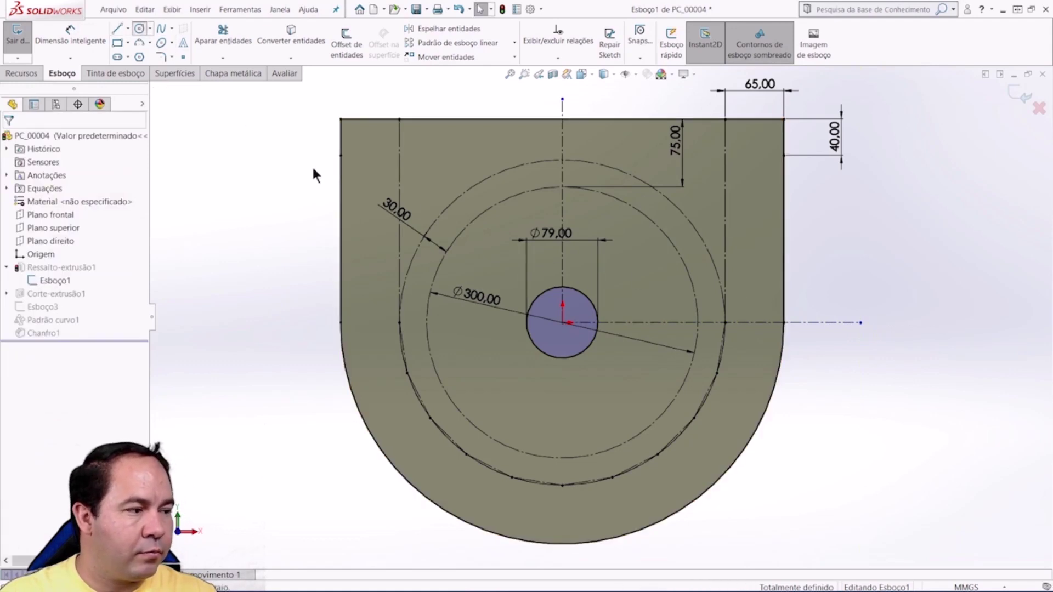
key("c")
scroll(581, 258, "down", 3)
Step: Draw four small circles above-right, below-right, below-left and above-left of the central hole
left_click(635, 271)
left_click(647, 241)
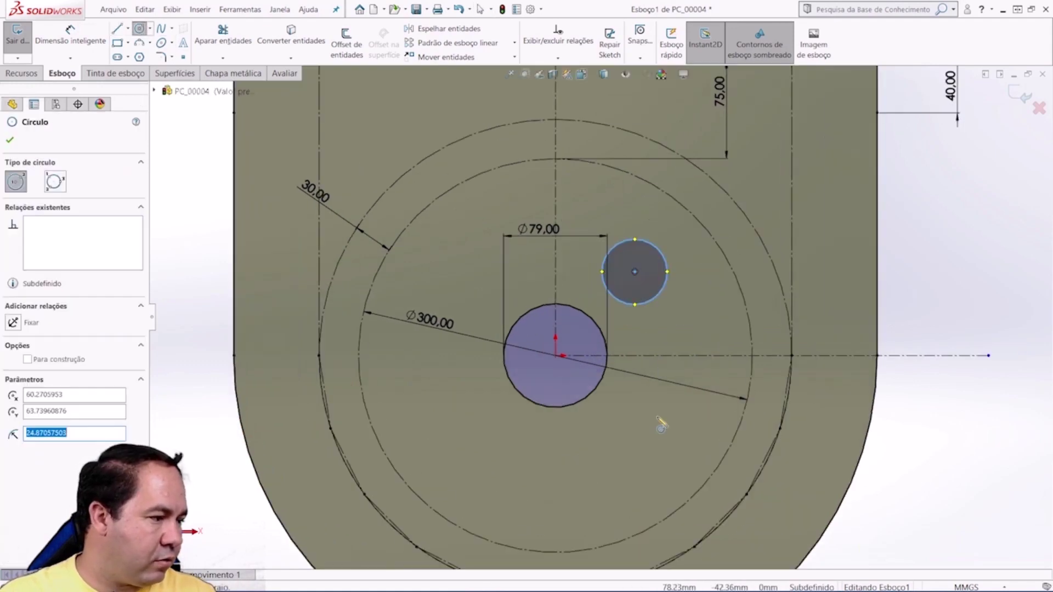
left_click(645, 428)
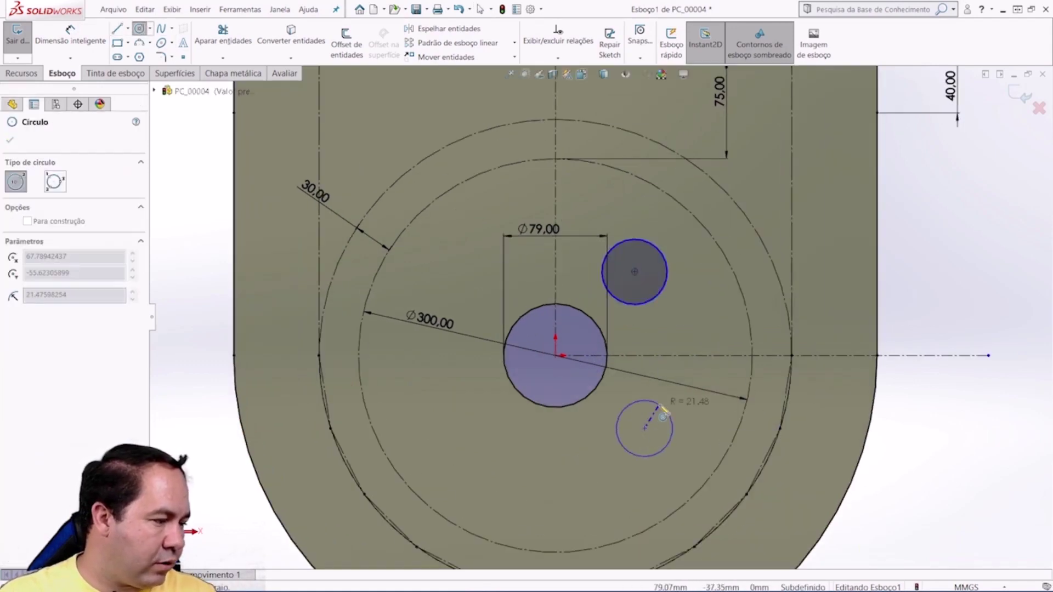
left_click(451, 414)
left_click(471, 393)
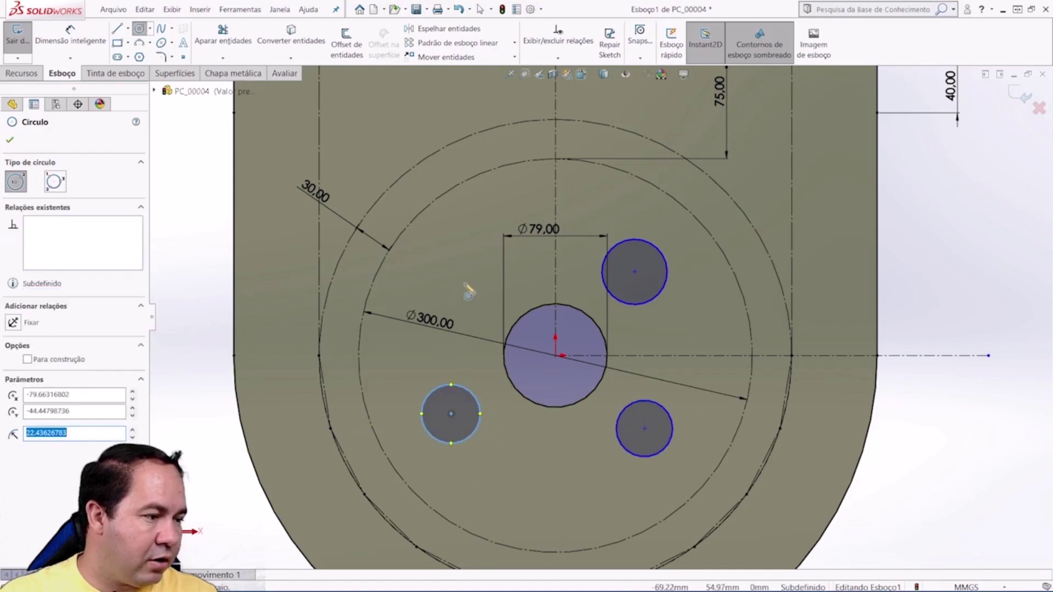
left_click(465, 283)
Step: Move the Ø79.00 dimension inside the central hole and select the upper-right circle
key("Escape")
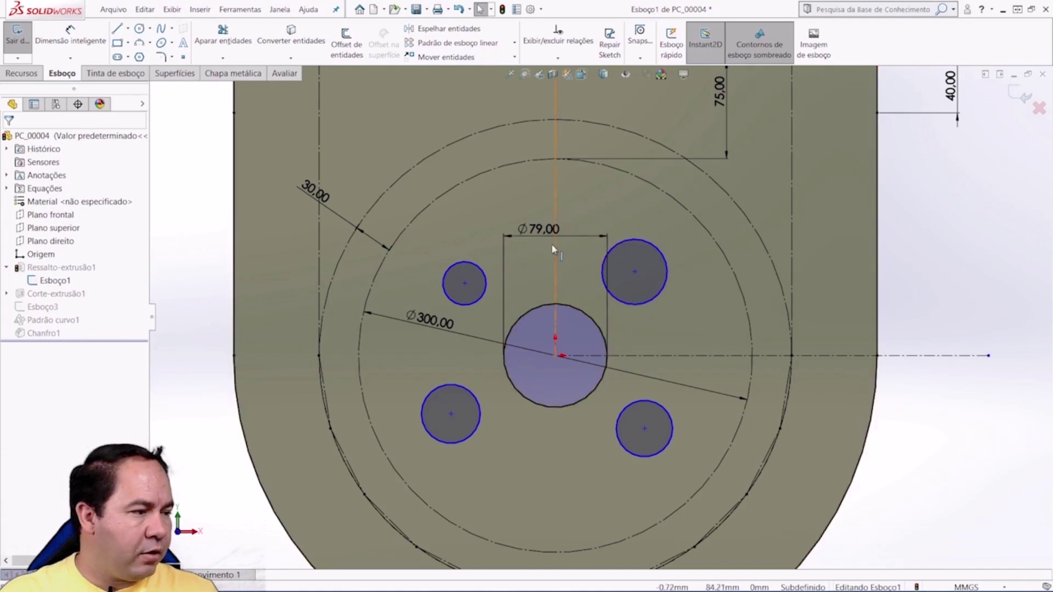
left_click_drag(540, 229, 558, 362)
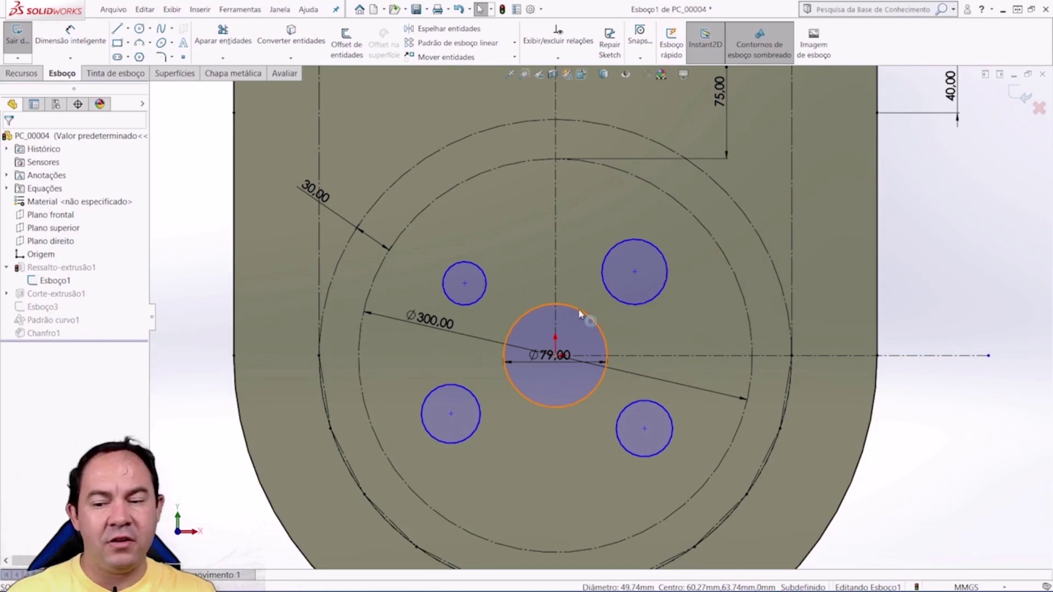
left_click(629, 309)
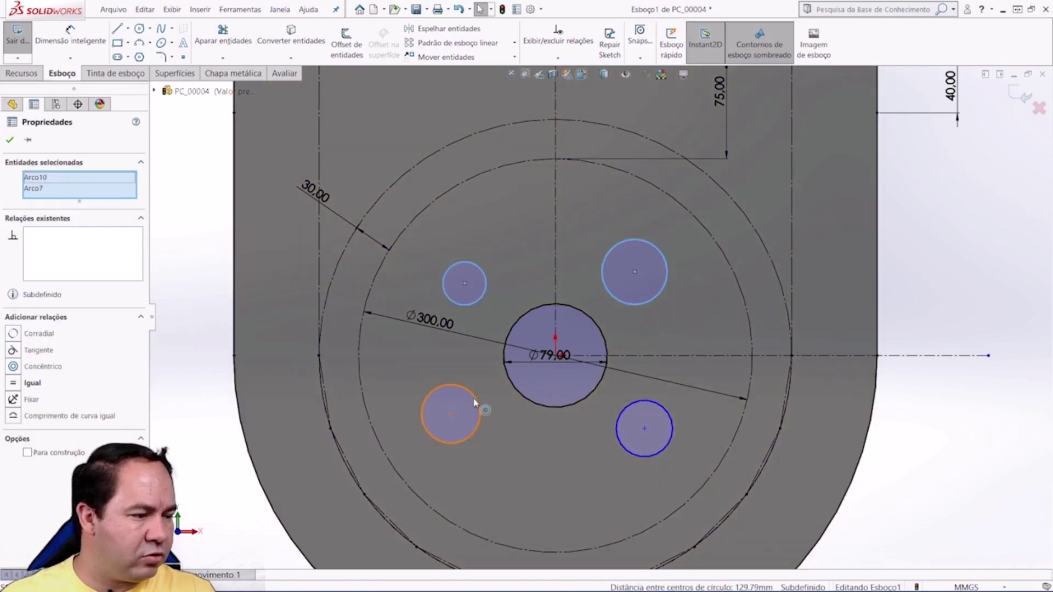
Step: Apply a Tornar igual (Equal) relation so all four small circles share one diameter
left_click(476, 404, "ctrl")
left_click(619, 421, "ctrl")
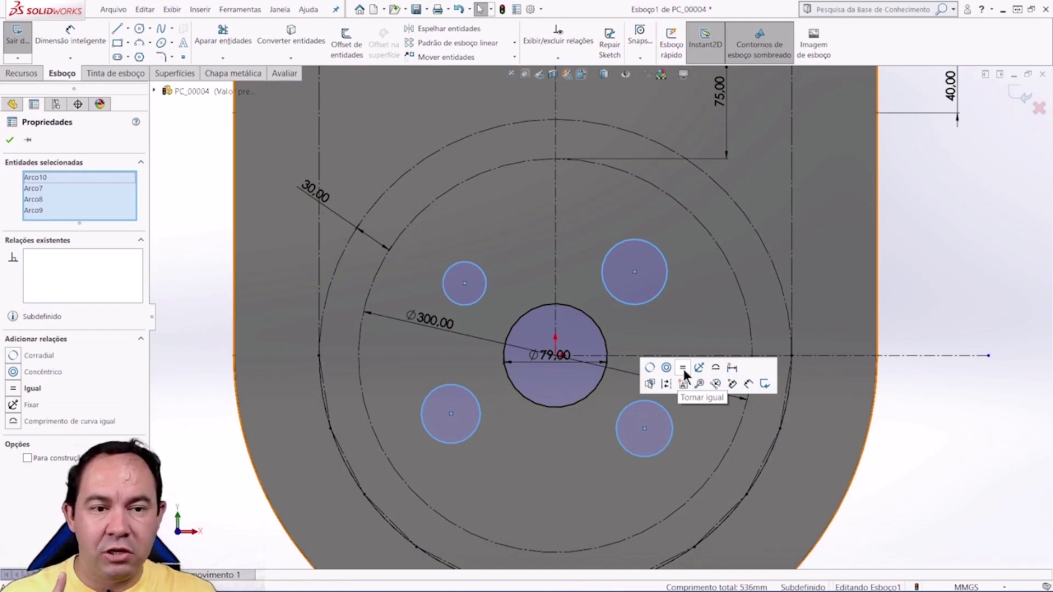
left_click(684, 369)
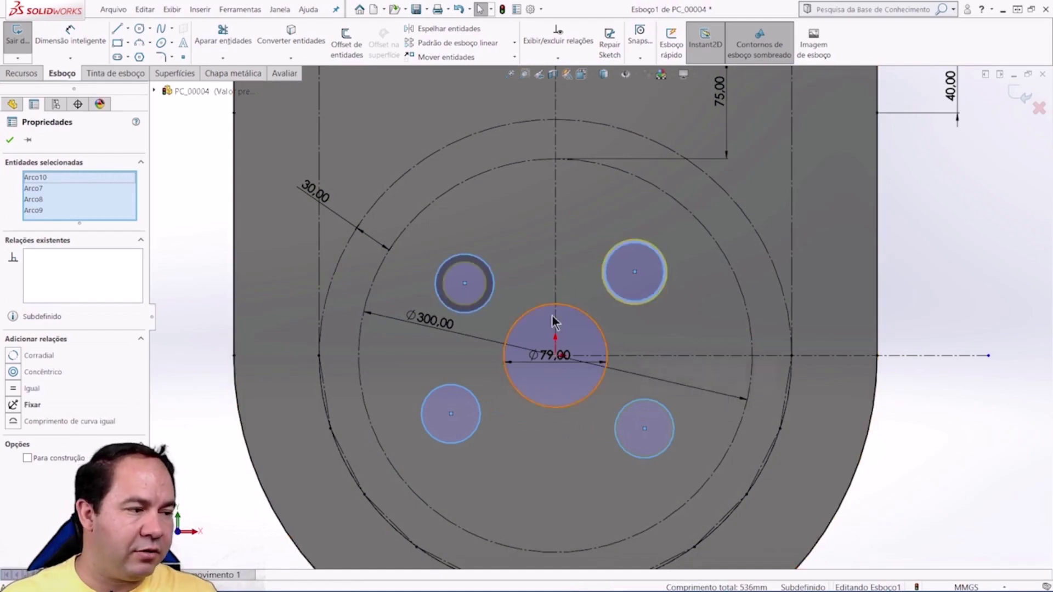
left_click(10, 140)
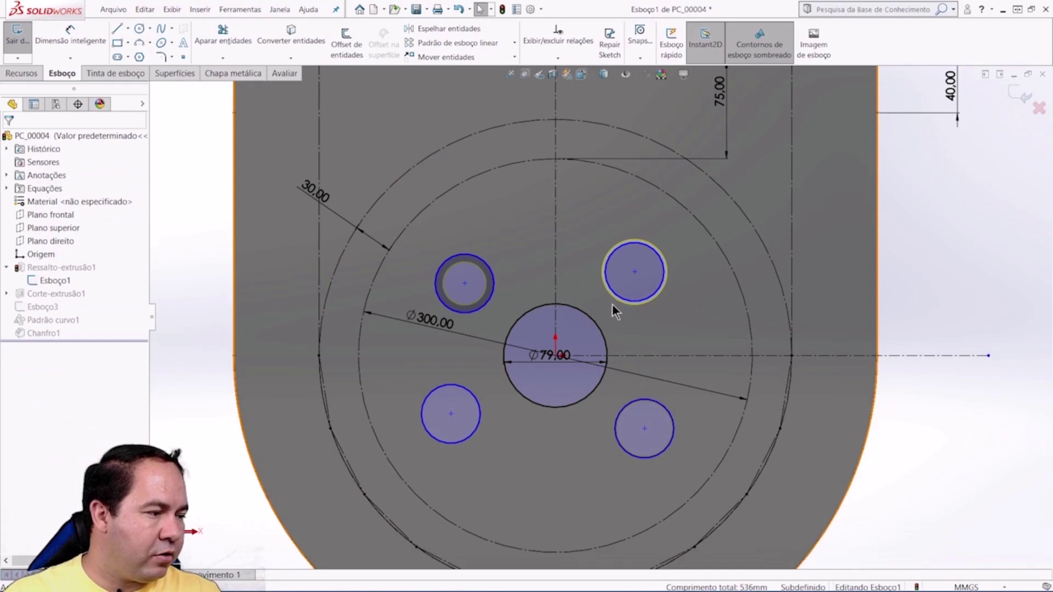
Step: Make the upper circle pair symmetric about the vertical centreline and raise them
left_click(606, 270)
left_click(556, 267, "ctrl")
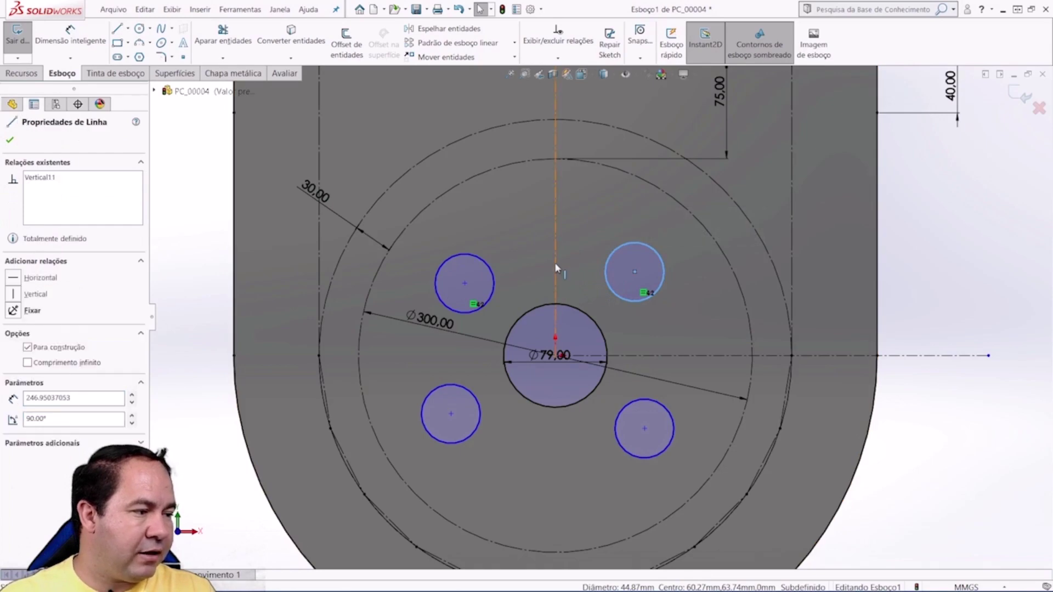
left_click(490, 267, "ctrl")
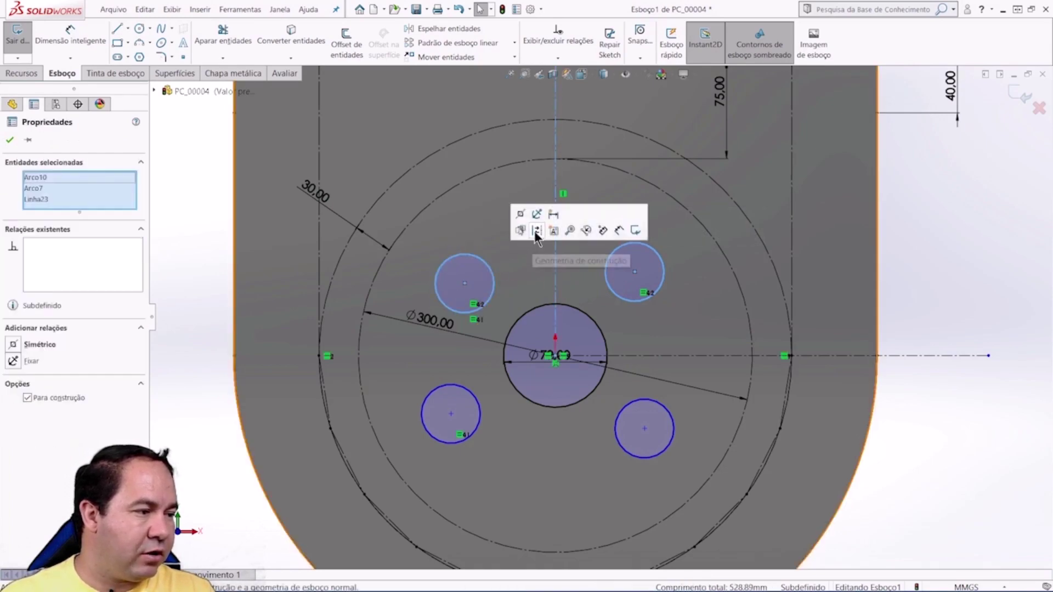
left_click(520, 215)
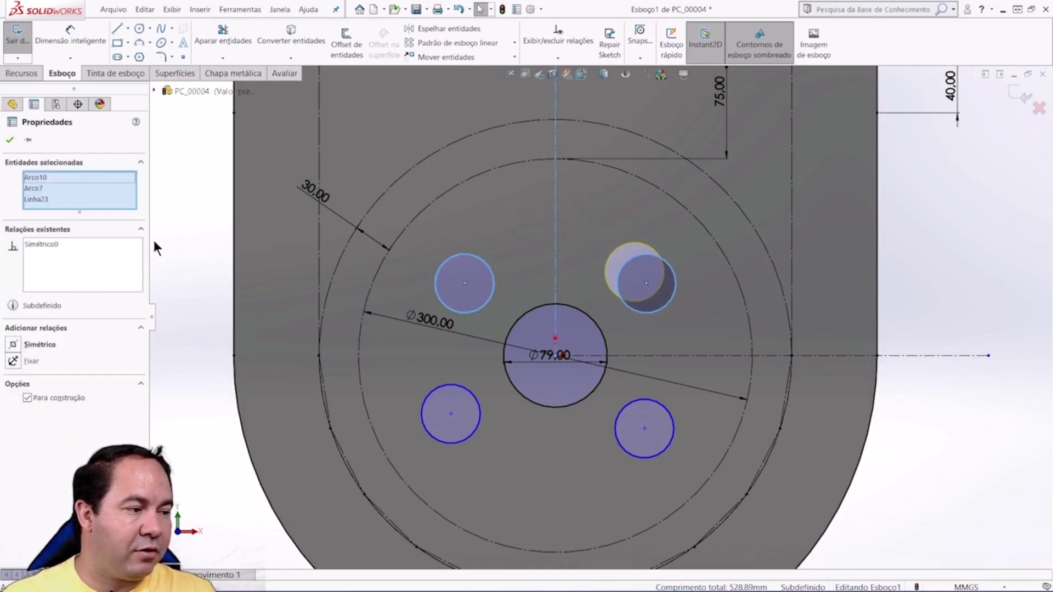
left_click(10, 140)
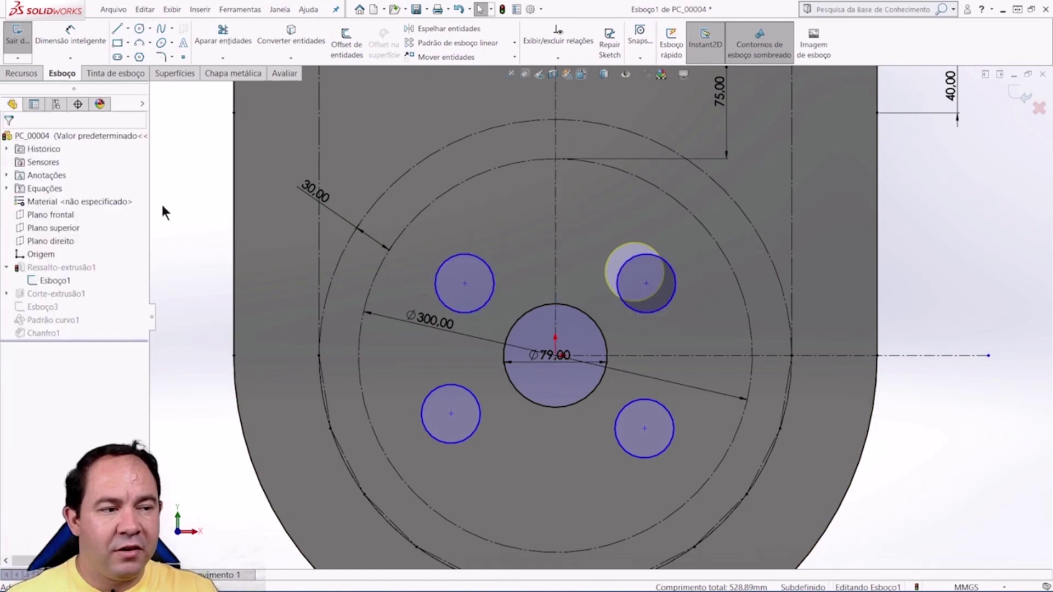
mouse_move(646, 283)
left_mouse_down()
mouse_move(625, 249)
mouse_move(603, 262)
mouse_move(662, 255)
mouse_move(676, 270)
mouse_move(610, 272)
mouse_move(623, 230)
mouse_move(634, 258)
mouse_move(646, 253)
mouse_move(636, 246)
left_mouse_up()
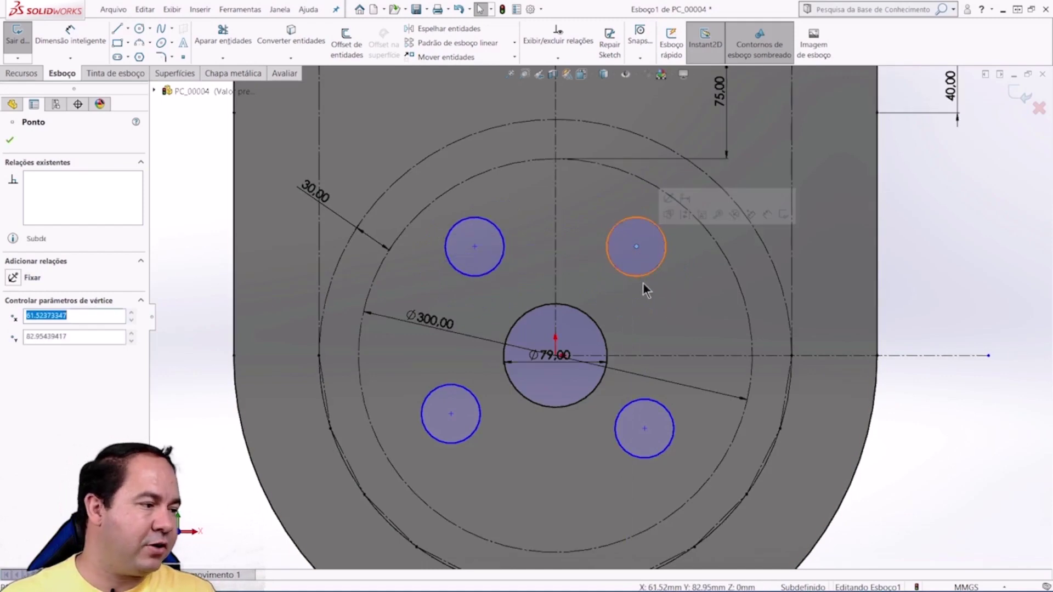
left_click(657, 313)
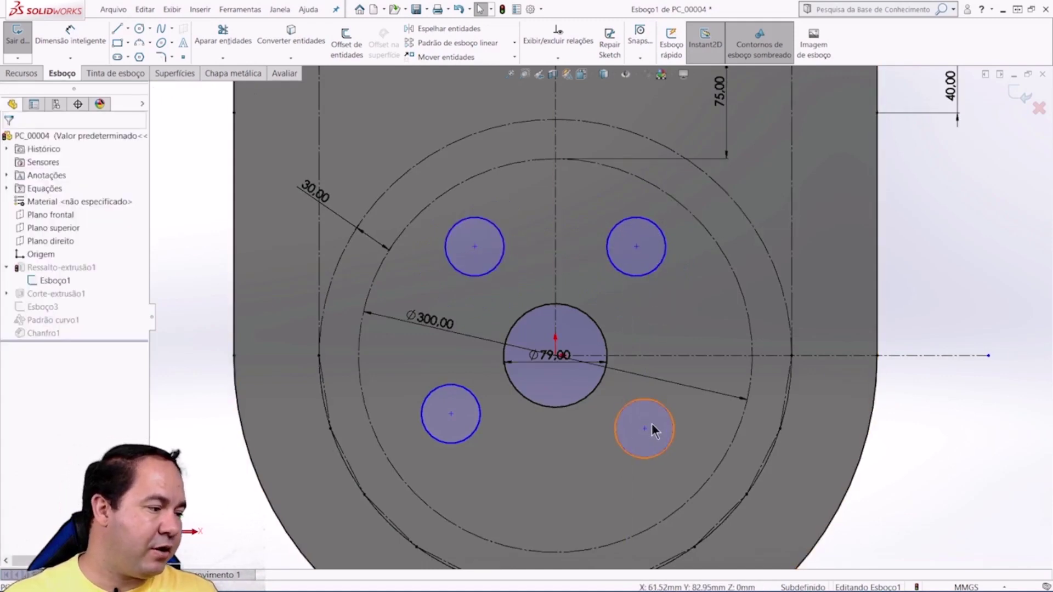
Step: Make the lower circle pair symmetric about the vertical centreline and level them
left_click(630, 414)
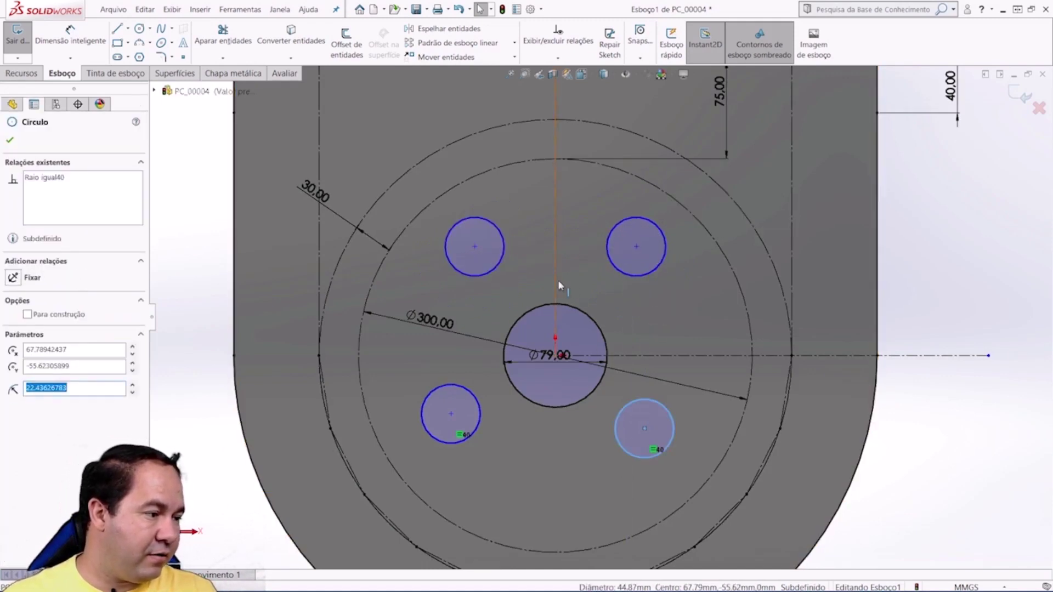
left_click(556, 279, "ctrl")
left_click(483, 414, "ctrl")
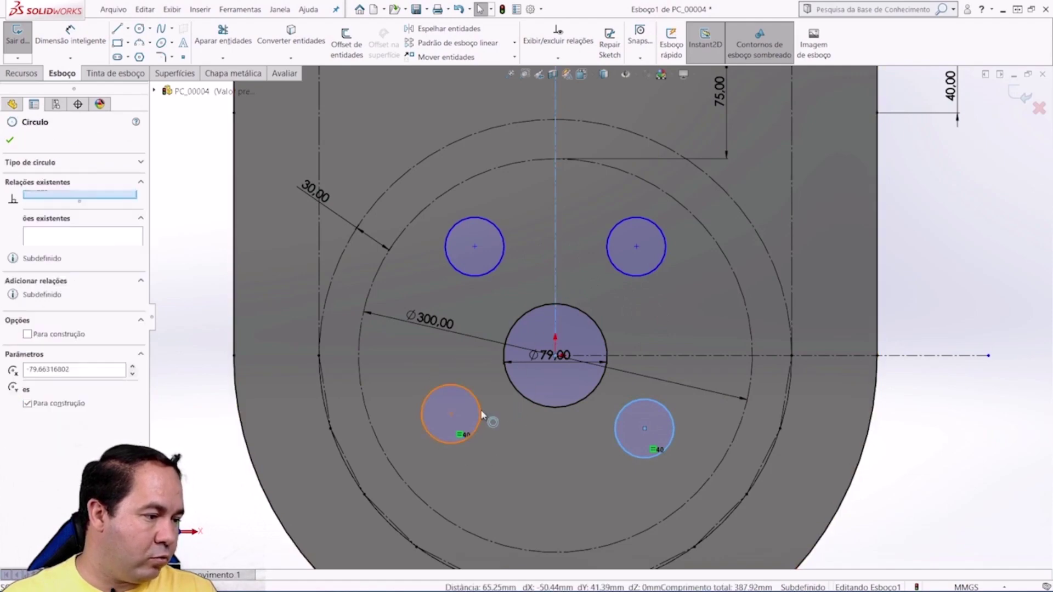
left_click(514, 358)
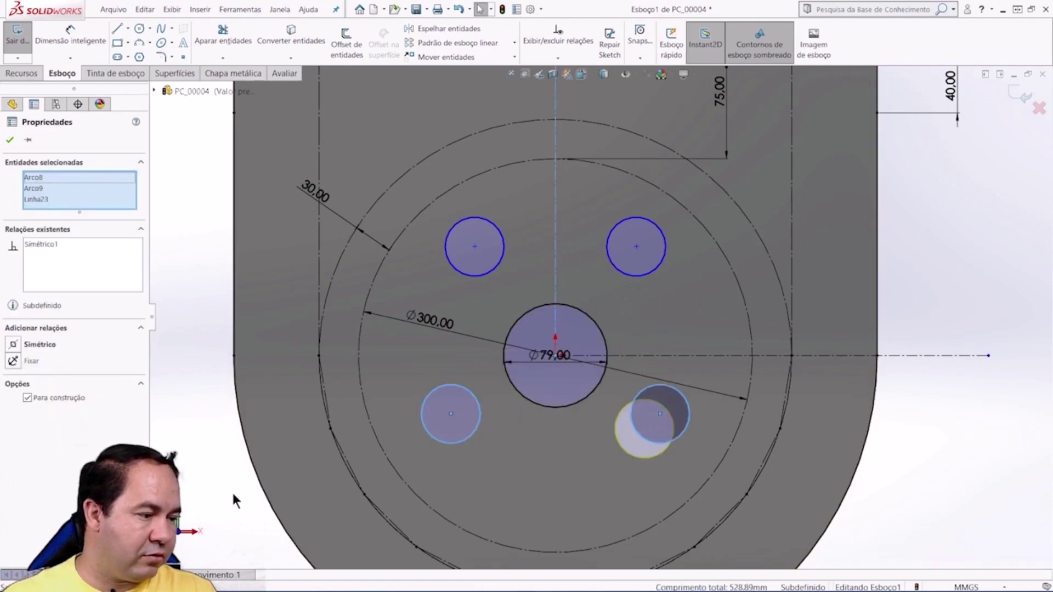
left_click(207, 529)
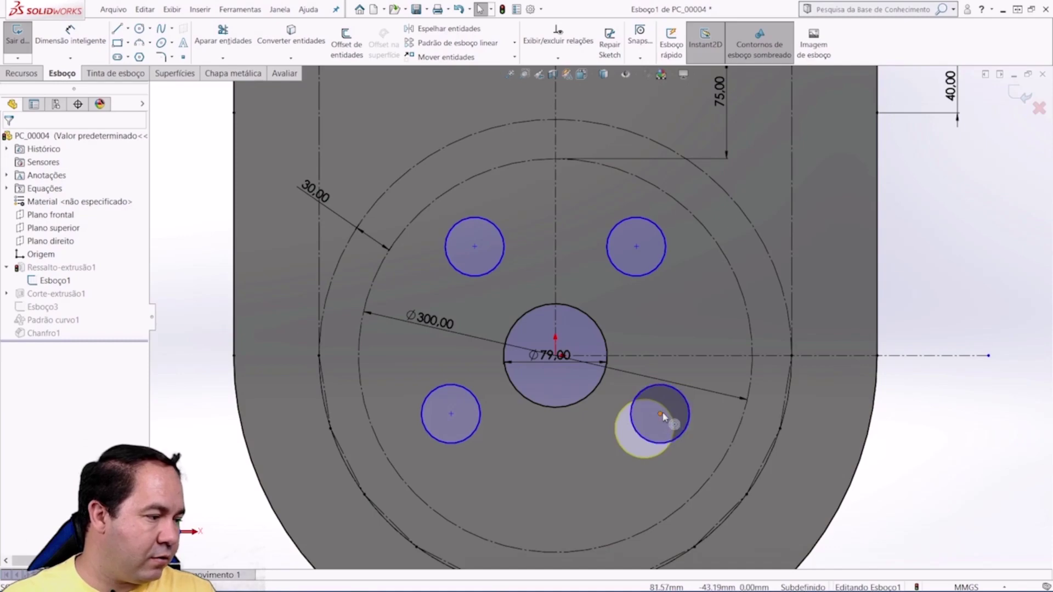
mouse_move(664, 415)
left_mouse_down()
mouse_move(673, 418)
mouse_move(665, 428)
left_mouse_up()
left_click(607, 390)
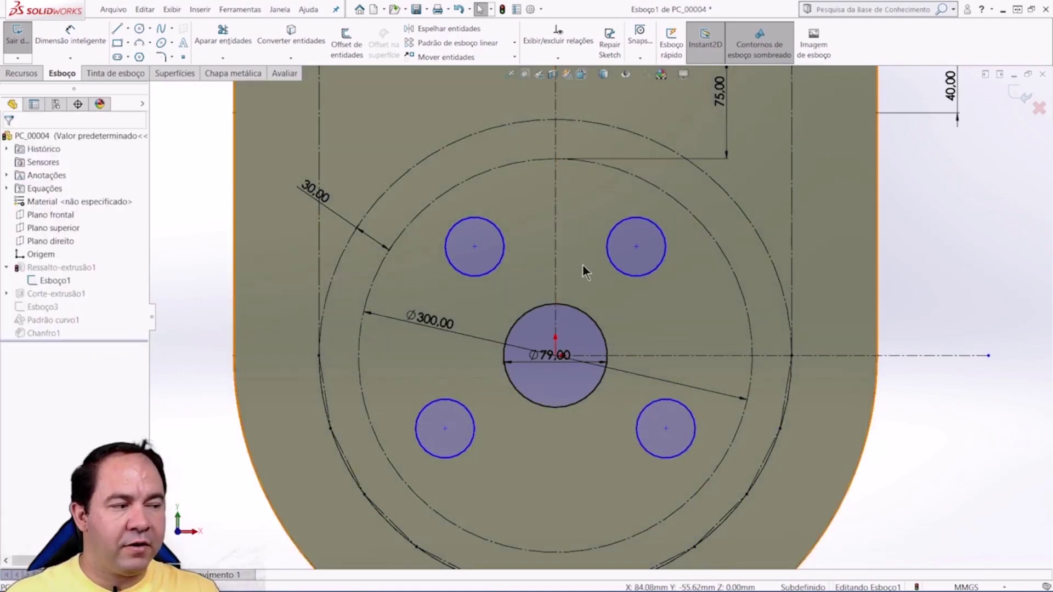
Step: Mirror the right-hand circles across the horizontal centreline, then nudge the upper-right centre into a square pattern
left_click(647, 269)
left_click(654, 356, "ctrl")
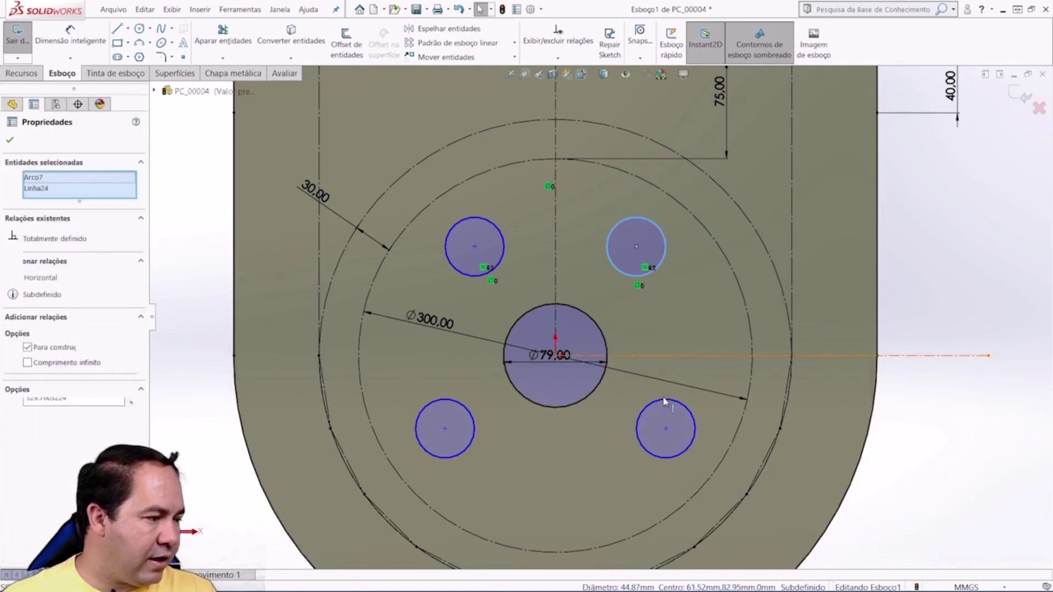
left_click(661, 399, "ctrl")
left_click(692, 351)
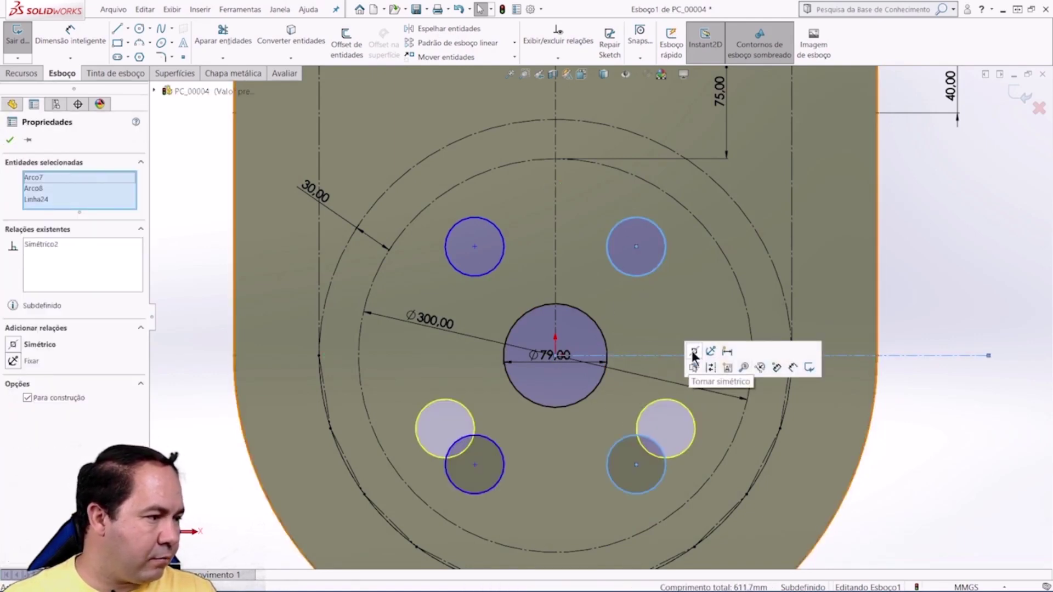
left_click(631, 259)
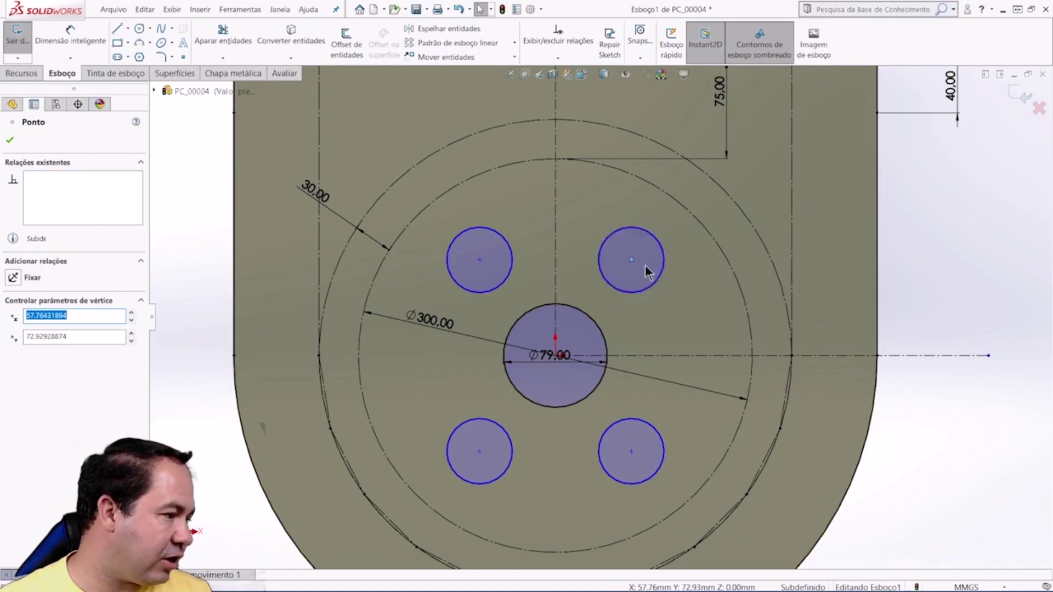
mouse_move(632, 263)
left_mouse_down()
mouse_move(648, 262)
mouse_move(615, 233)
mouse_move(631, 263)
left_mouse_up()
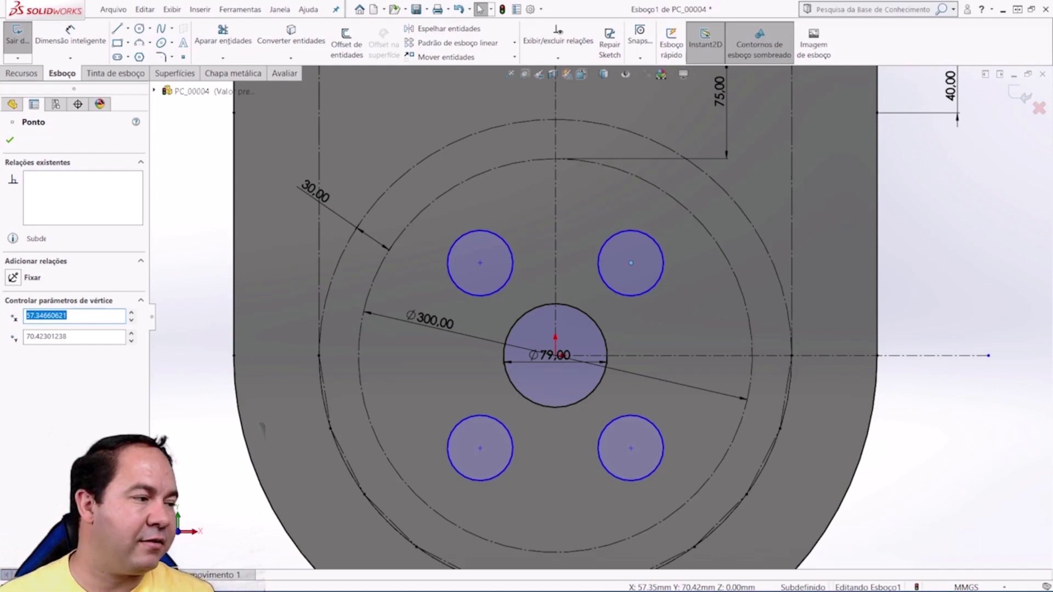
left_click(675, 275)
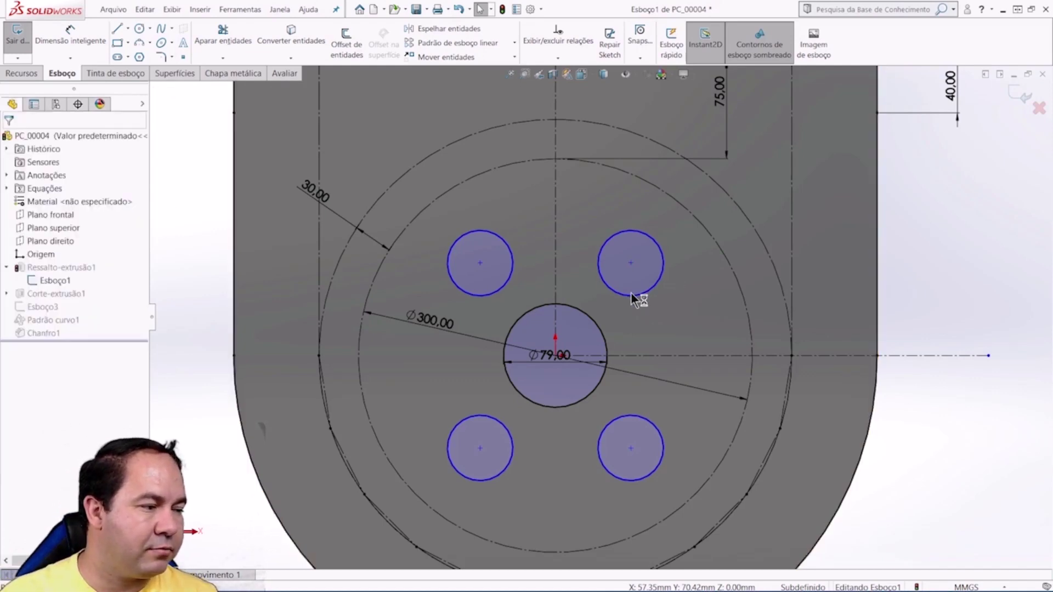
key("d")
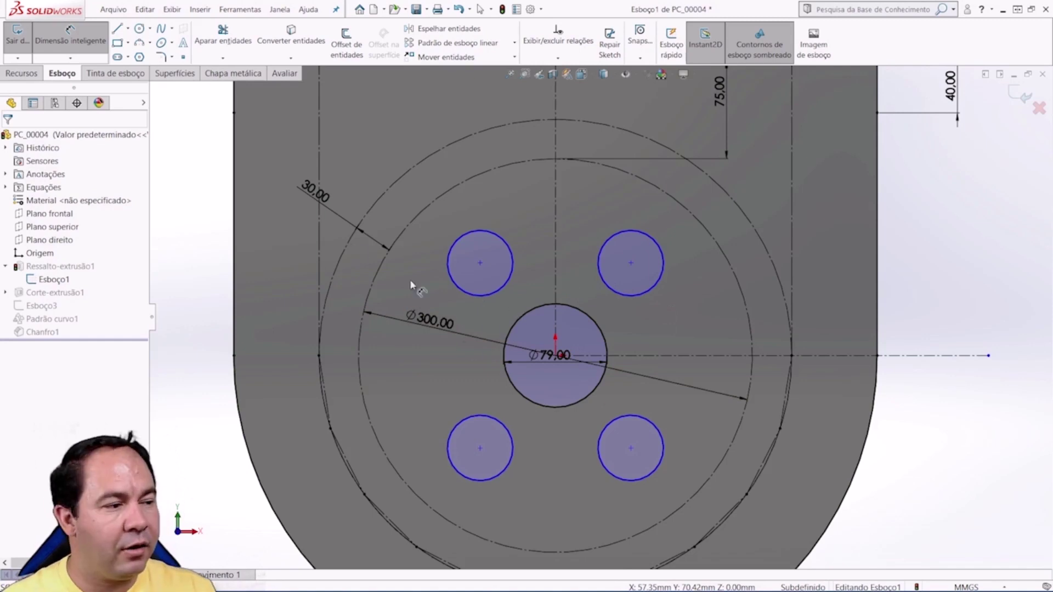
Step: Dimension the circle centres 102 mm apart horizontally (upper pair) and vertically (right pair)
left_click(511, 260)
left_click(604, 243)
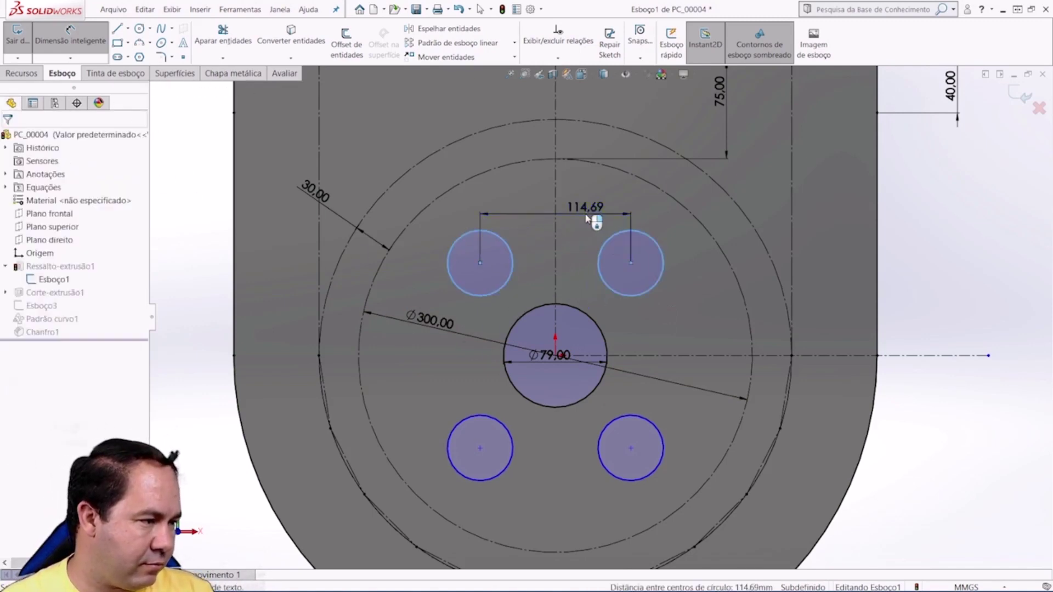
left_click(587, 218)
type("102")
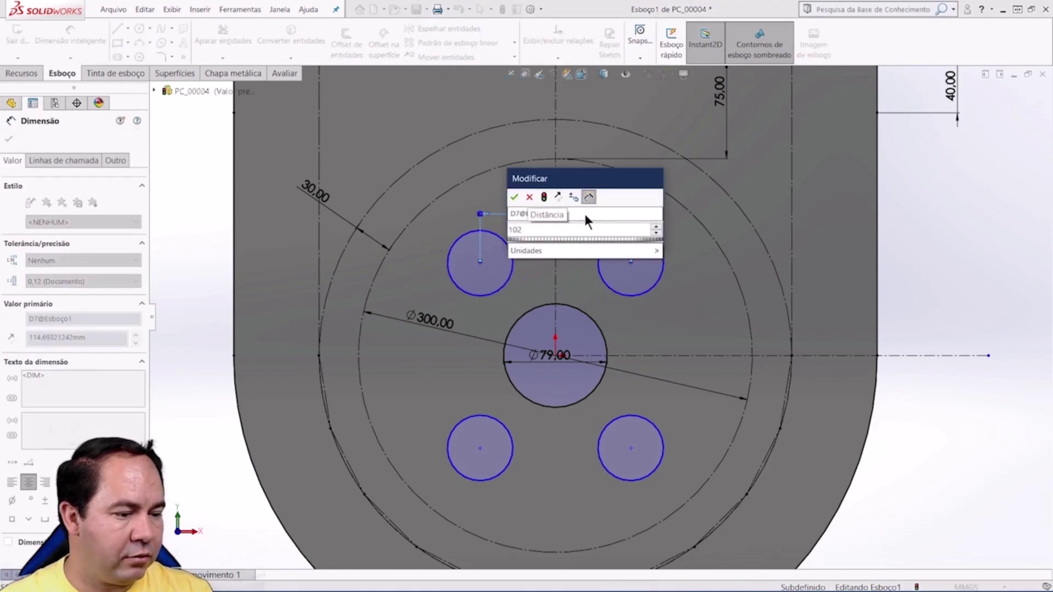
key("Return")
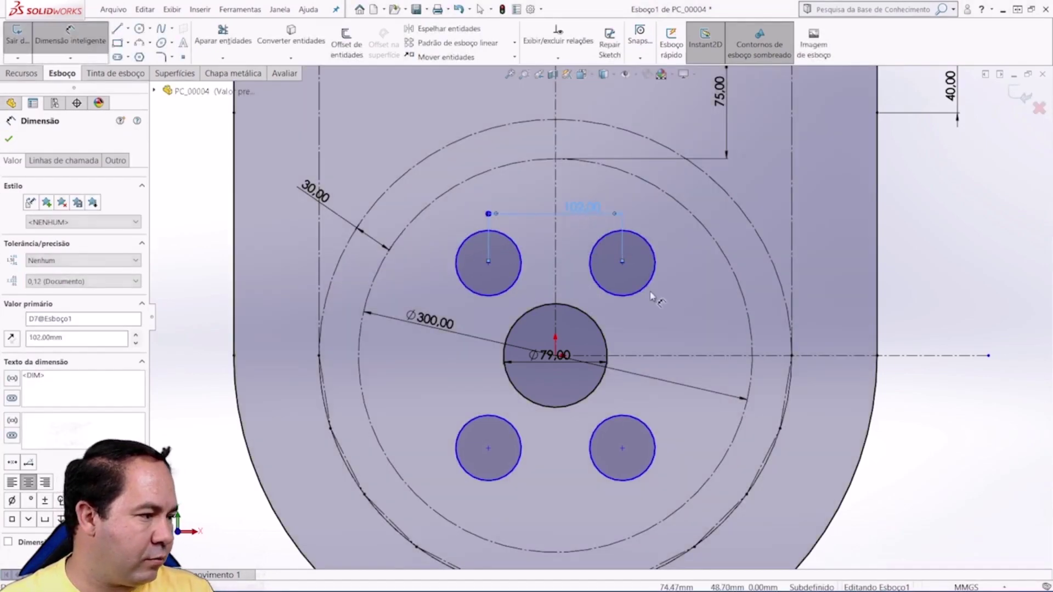
left_click(648, 291)
left_click(649, 430)
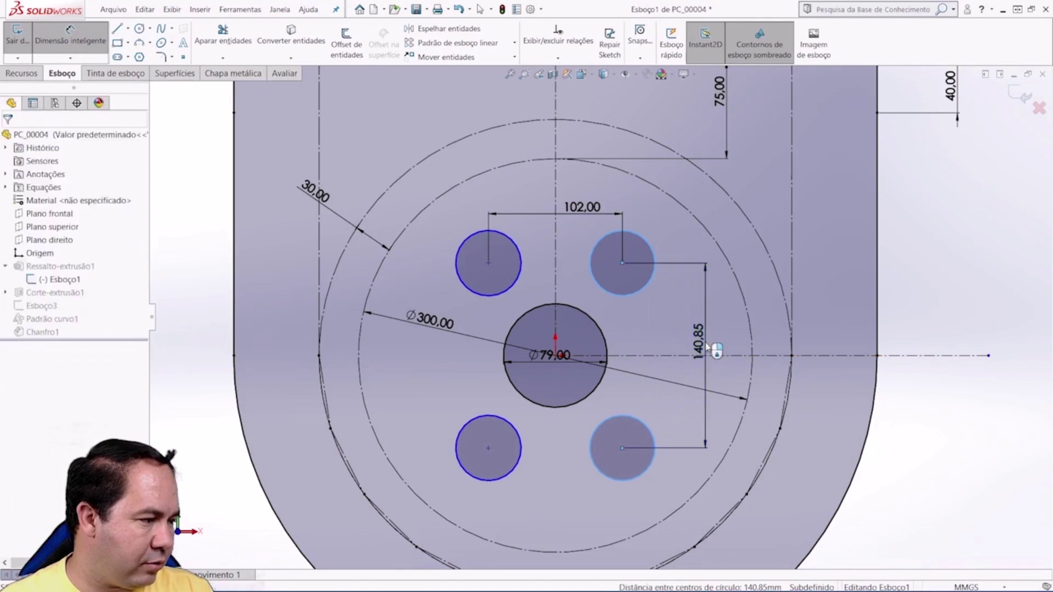
left_click(706, 344)
type("102")
key("Return")
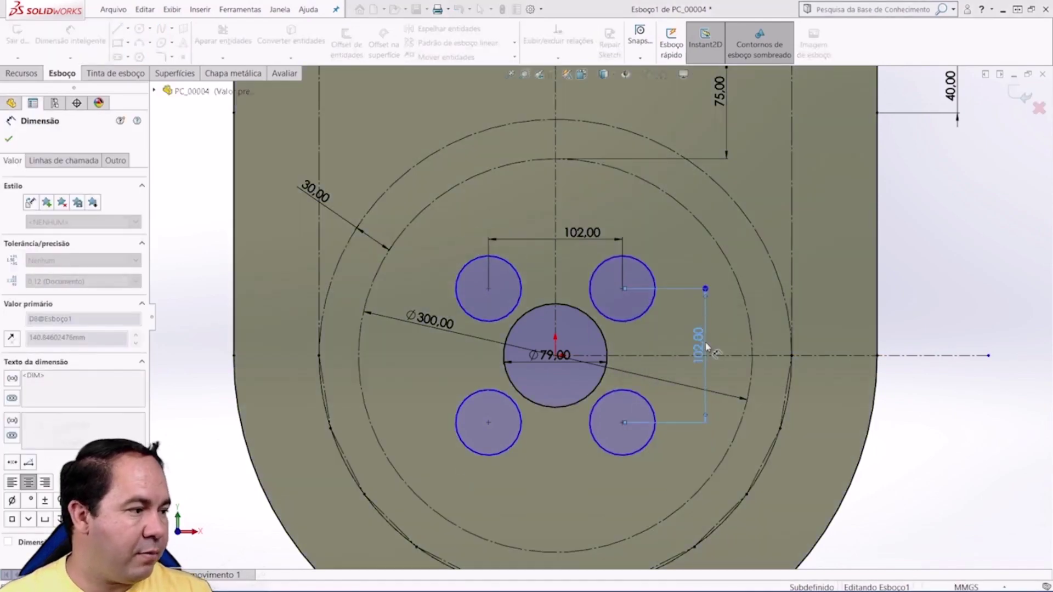
Step: Drag a hole circle to shrink all four equal circles to a smaller size
key("Escape")
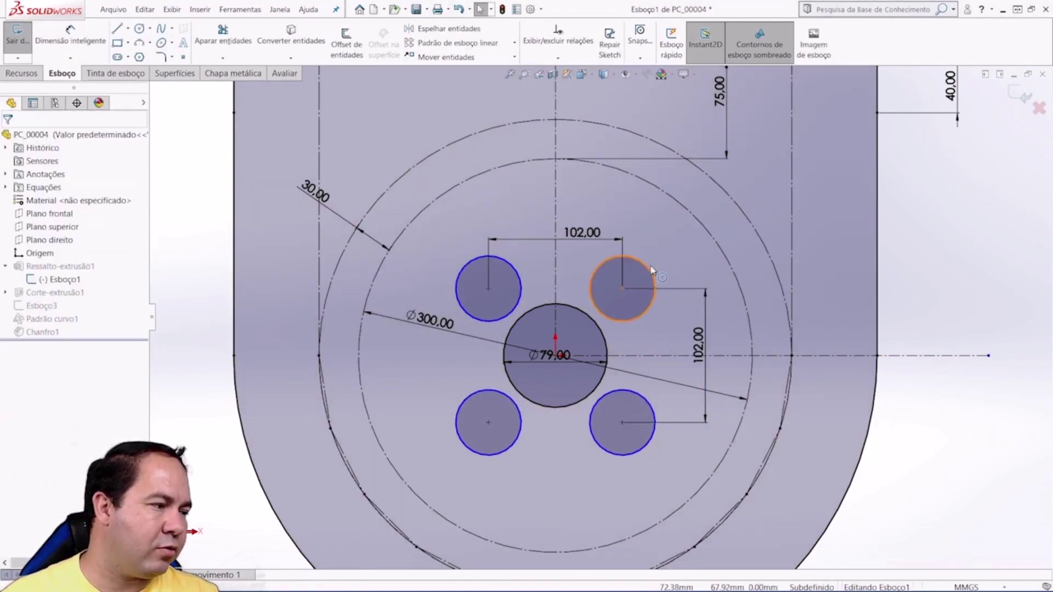
mouse_move(637, 268)
left_mouse_down()
mouse_move(631, 284)
mouse_move(645, 280)
mouse_move(614, 281)
left_mouse_up()
key("Escape")
Step: Dimension the upper-right hole circle at Ø13.8 mm, fully defining Esboço1
left_click(70, 34)
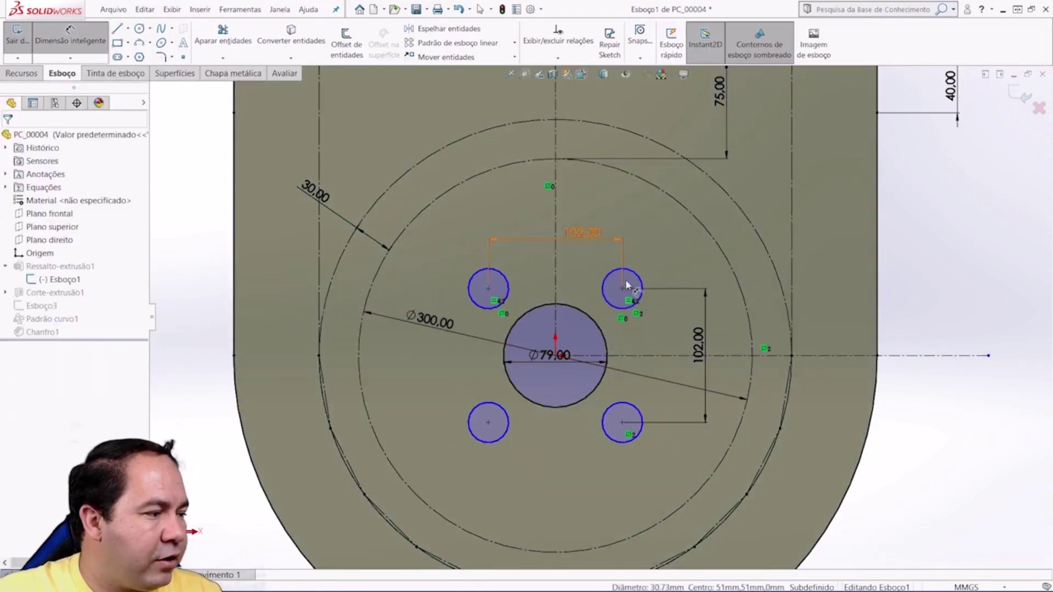
left_click(630, 277)
left_click(655, 262)
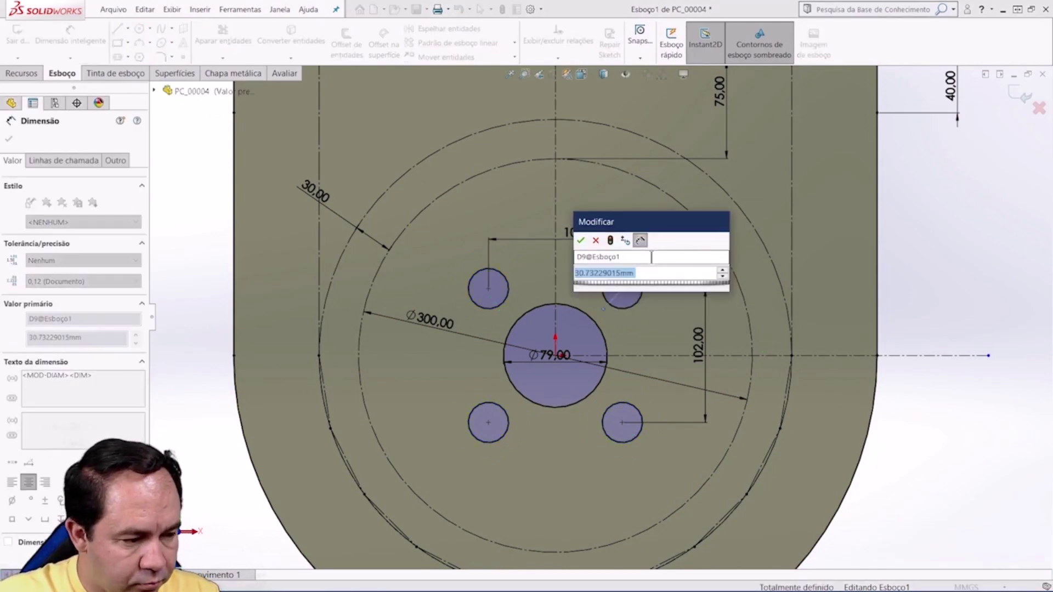
type("13.8")
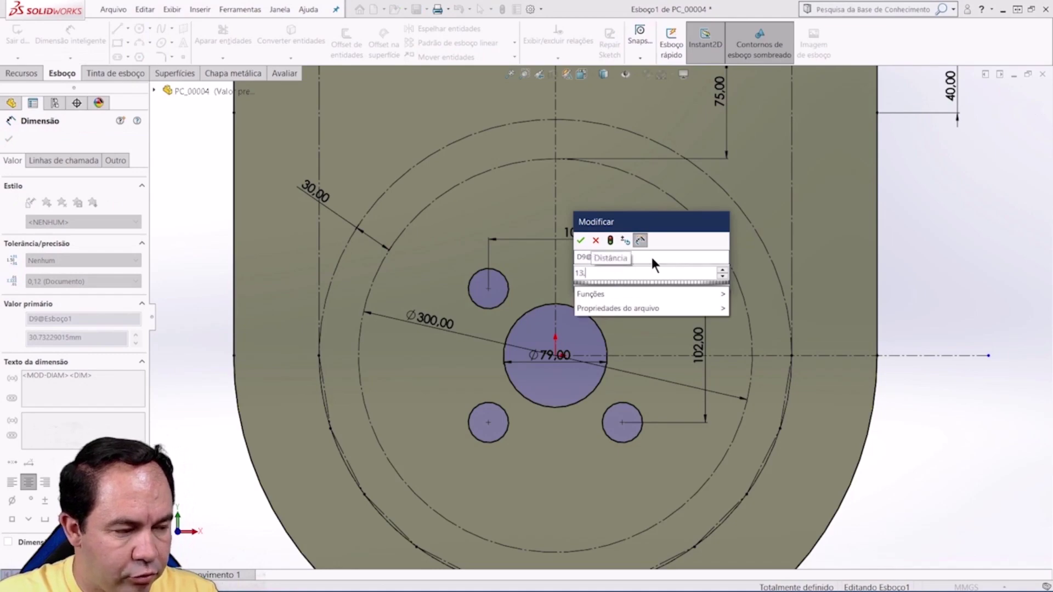
key("Return")
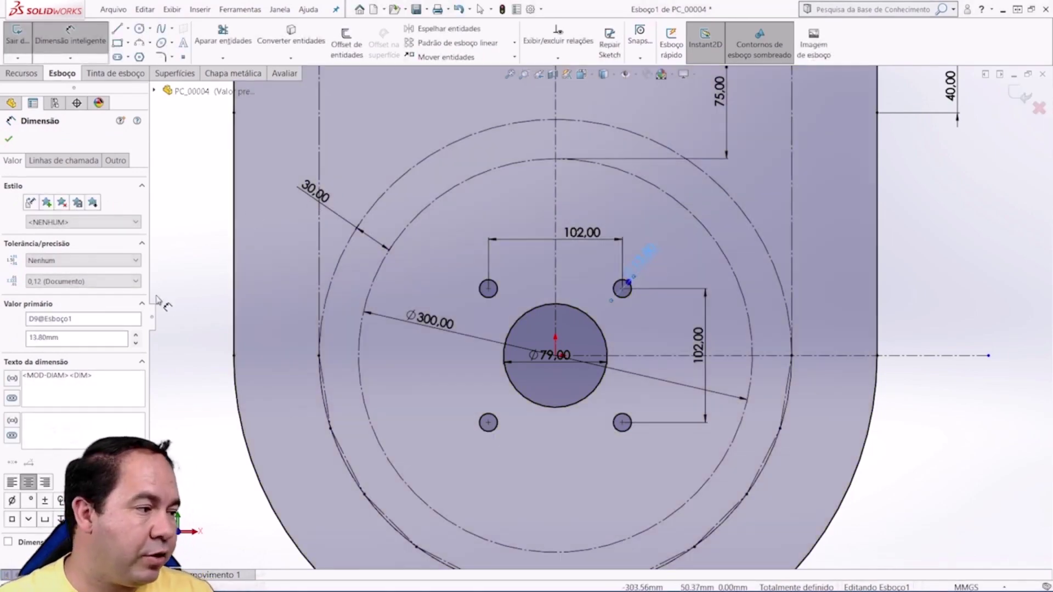
left_click(10, 140)
Step: Exit Esboço1 so PC_00004 rebuilds with its holes, then orbit and zoom to inspect them
left_click(502, 9)
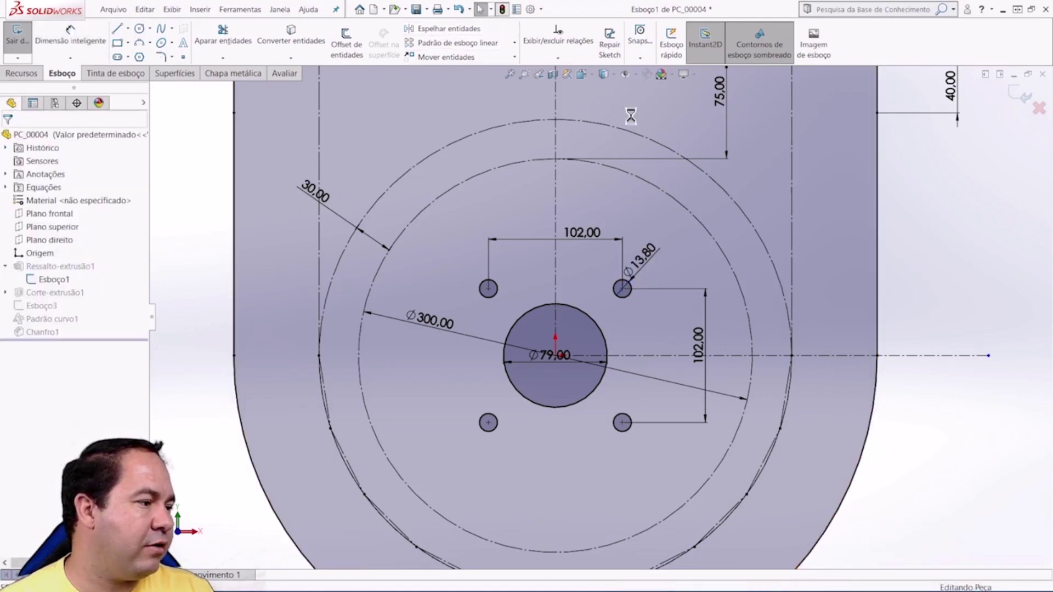
scroll(620, 351, "down", 5)
scroll(605, 342, "up", 4)
middle_click_drag(606, 343, 570, 356)
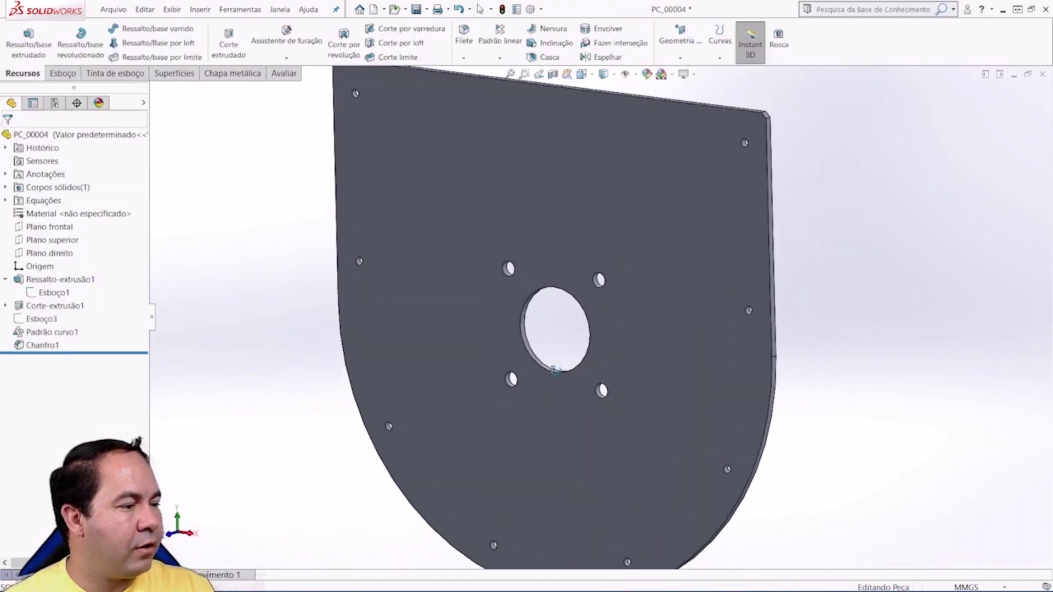
scroll(569, 356, "down", 3)
scroll(601, 304, "up", 2)
scroll(600, 302, "up", 3)
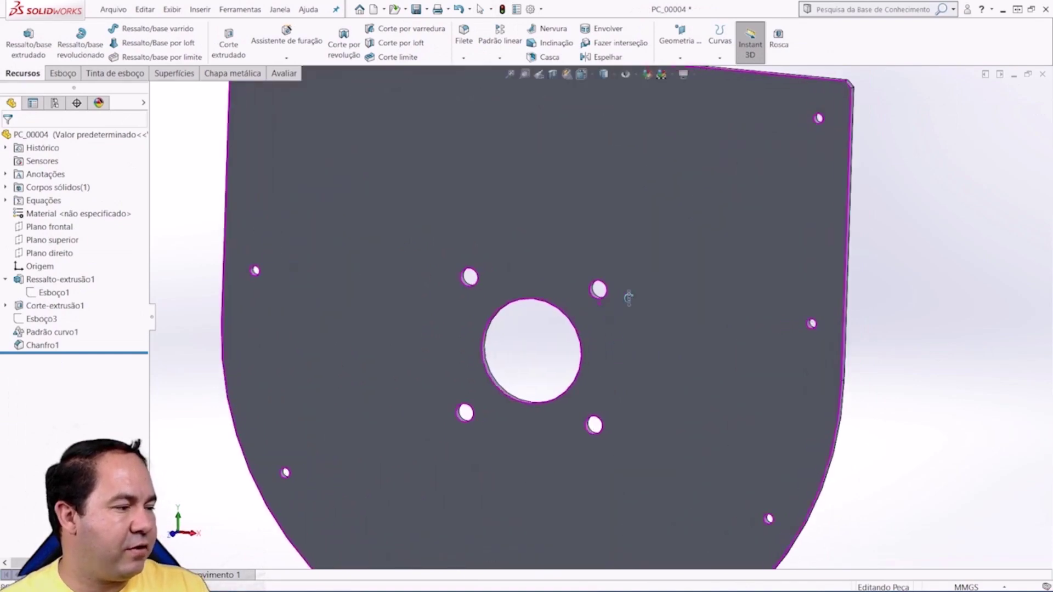
mouse_move(628, 294)
middle_mouse_down()
mouse_move(688, 210)
mouse_move(672, 263)
mouse_move(686, 214)
middle_mouse_up()
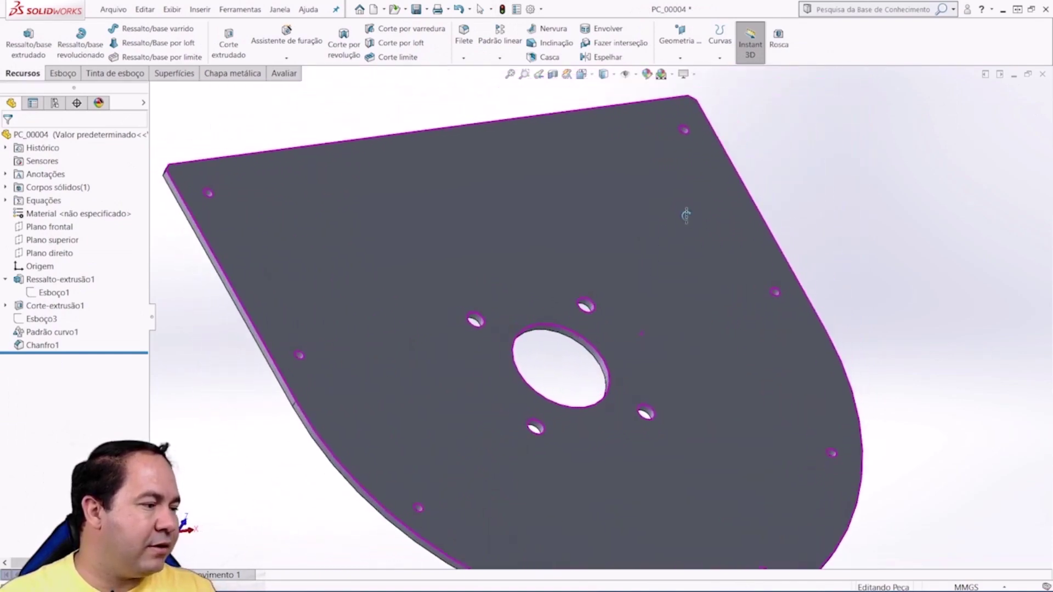
scroll(614, 334, "down", 5)
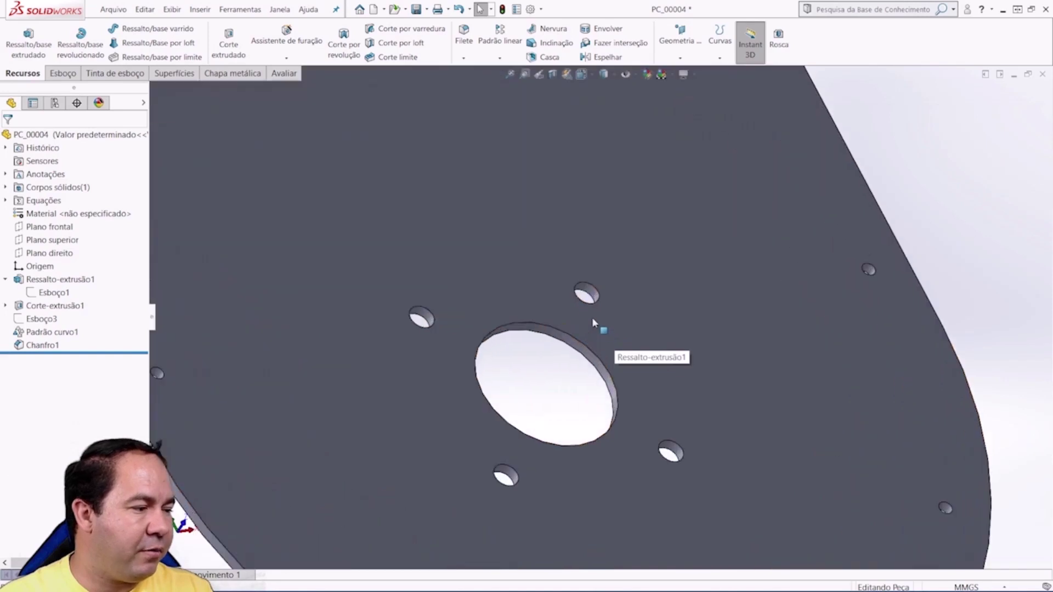
middle_click_drag(591, 317, 605, 281)
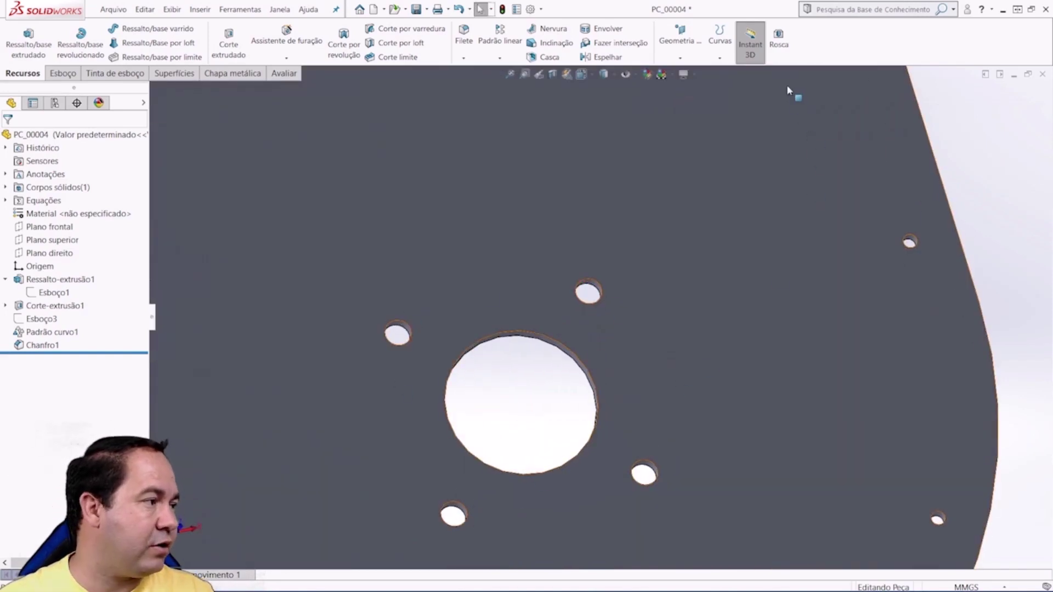
scroll(787, 91, "up", 3)
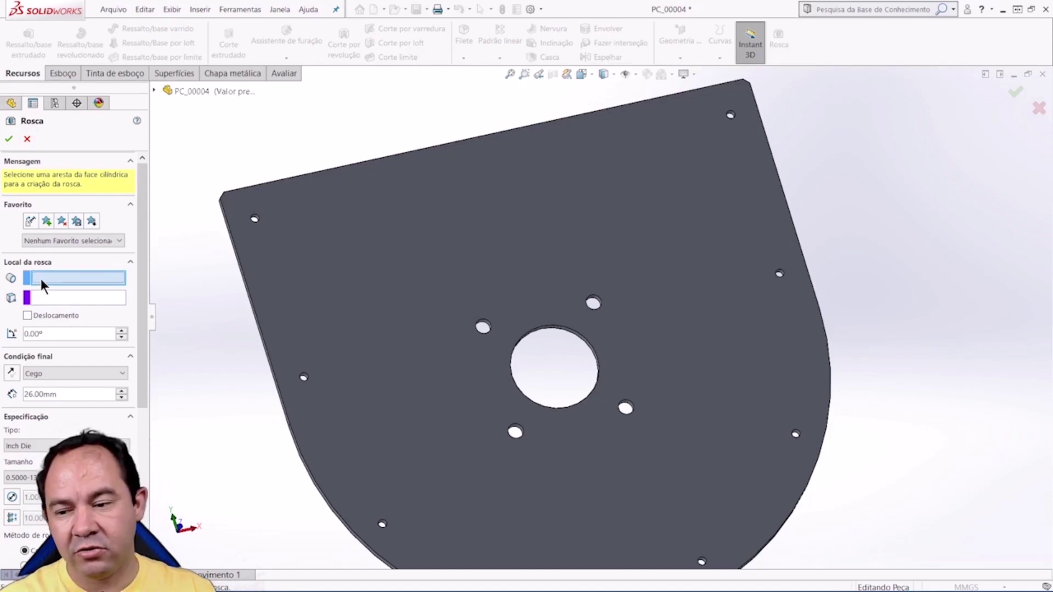
Step: Select a small hole's edge for the cosmetic thread and open the thread size list
scroll(619, 312, "down", 3)
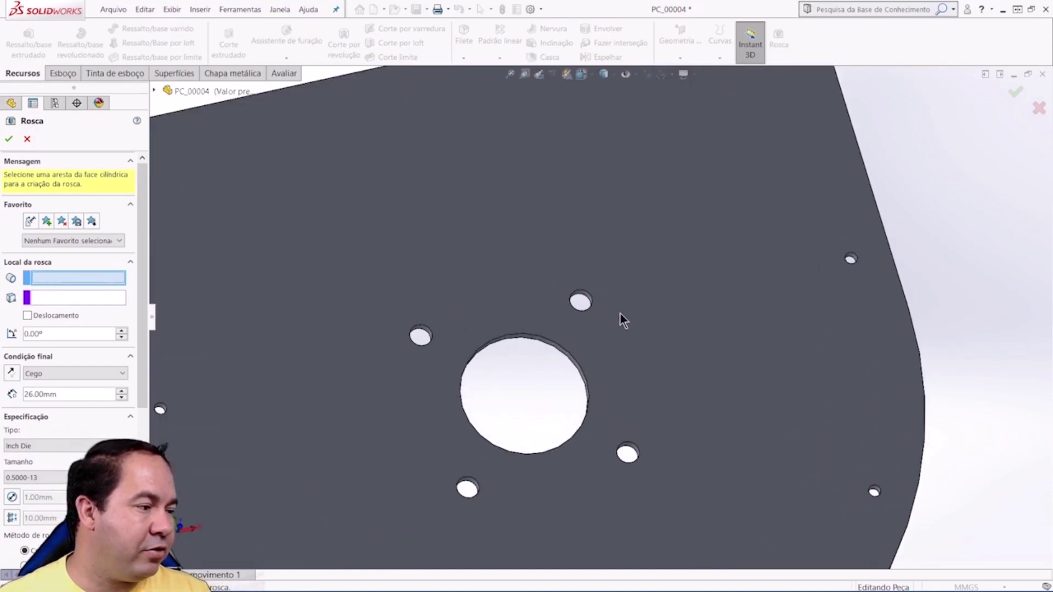
scroll(620, 314, "down", 2)
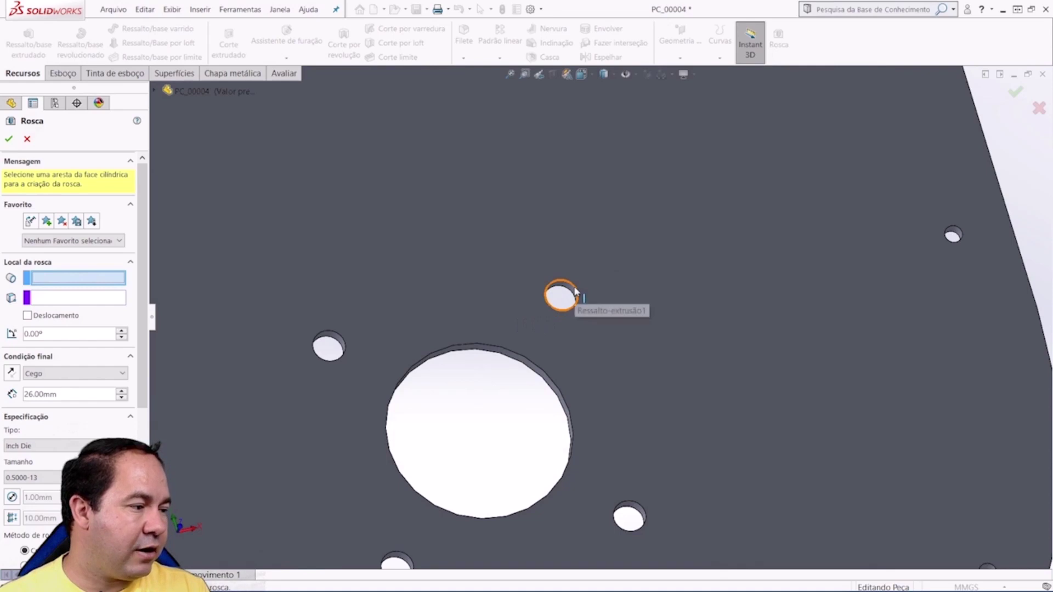
middle_click_drag(574, 286, 617, 349)
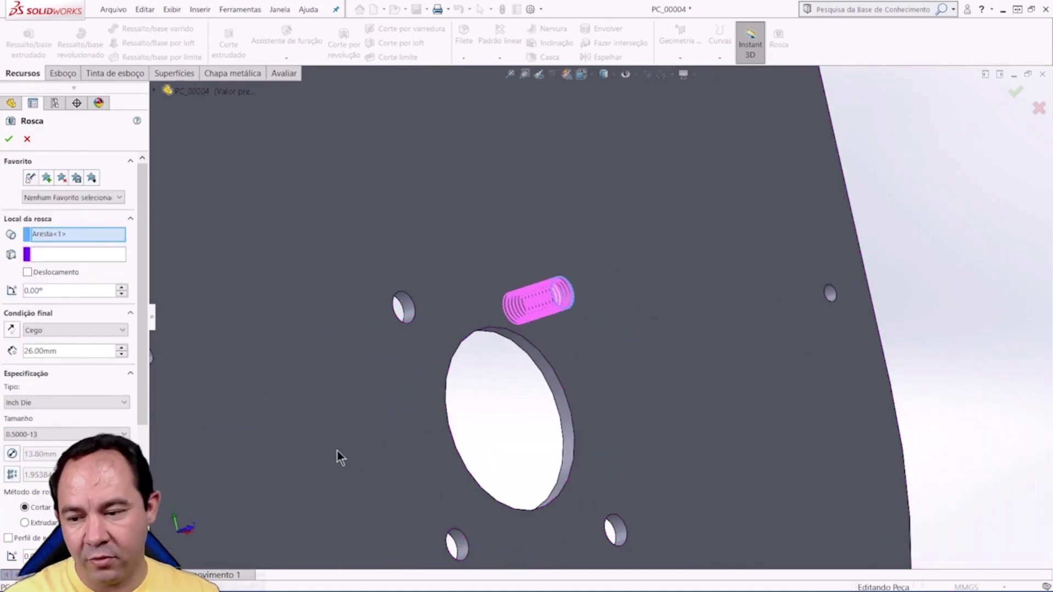
middle_click_drag(551, 363, 159, 373)
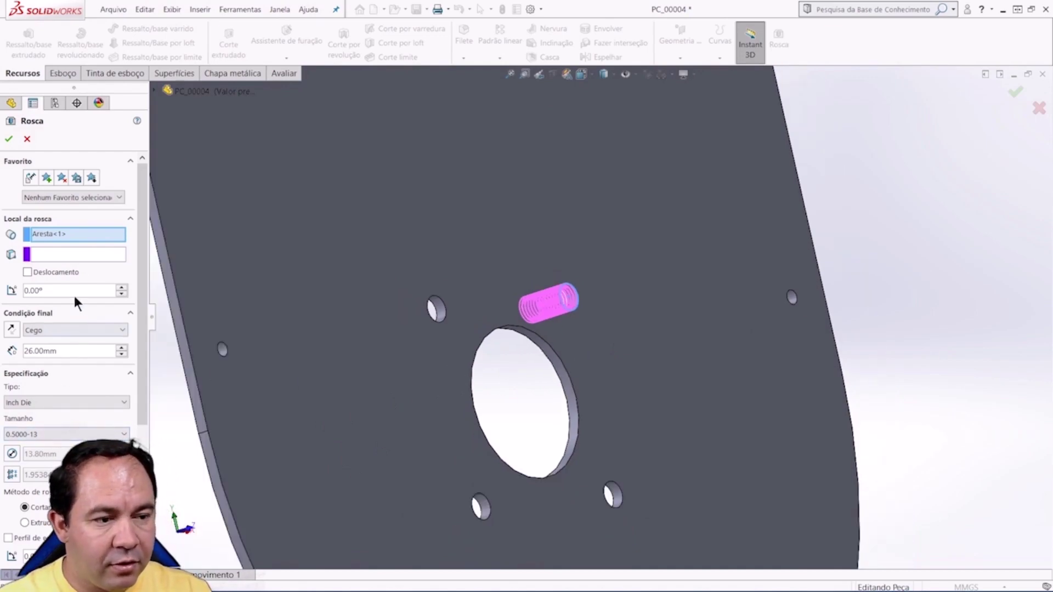
left_click(38, 432)
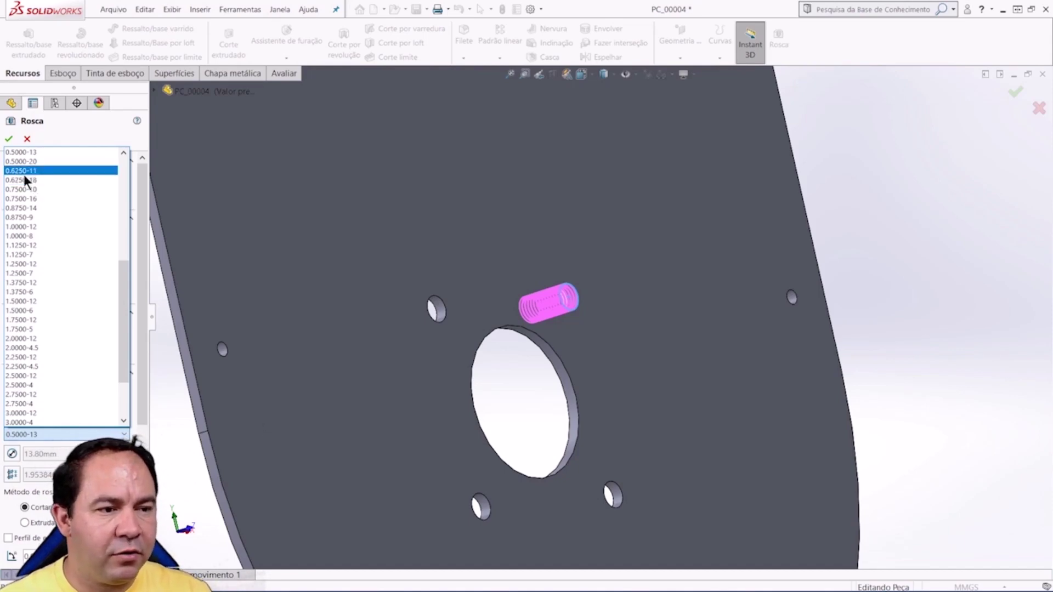
Step: Choose the 0.6250-11 thread size and zoom out to view the whole plate
left_click(21, 173)
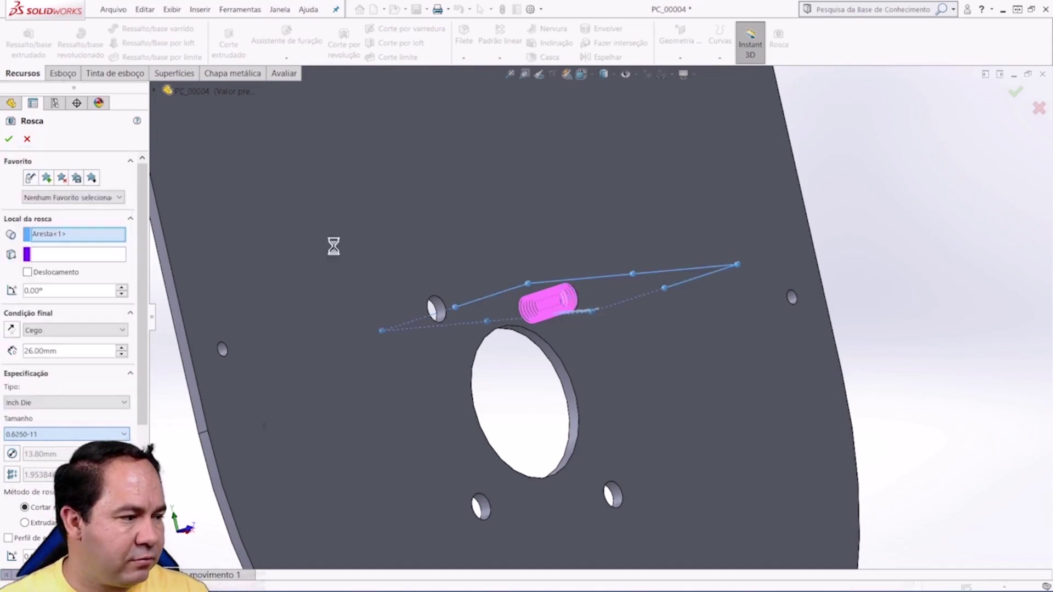
scroll(551, 310, "down", 2)
scroll(564, 307, "down", 2)
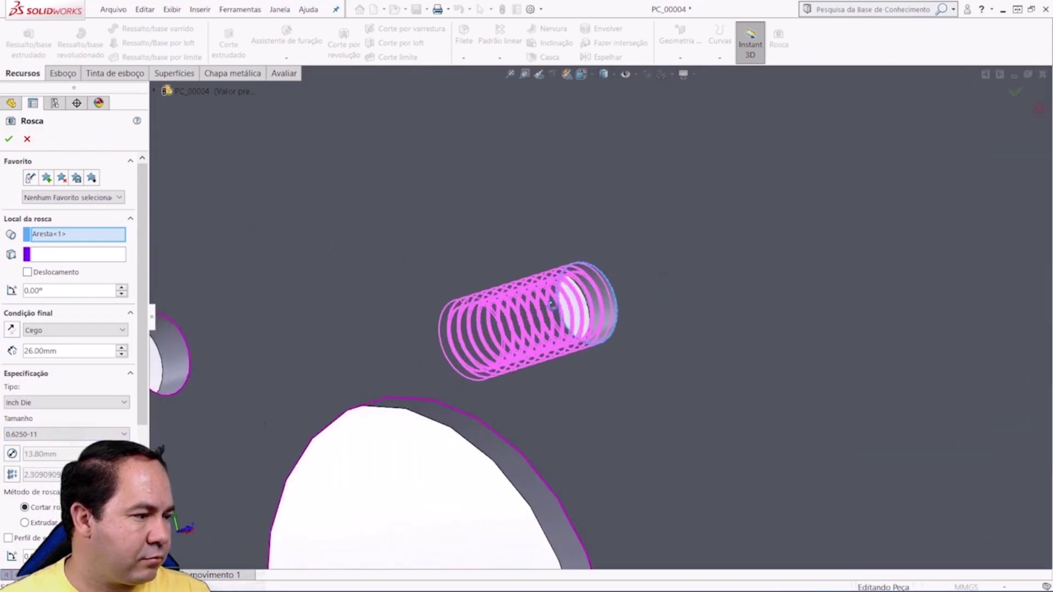
scroll(563, 351, "down", 2)
scroll(602, 359, "down", 2)
mouse_move(602, 359)
middle_mouse_down()
mouse_move(543, 310)
mouse_move(611, 284)
middle_mouse_up()
scroll(589, 322, "down", 2)
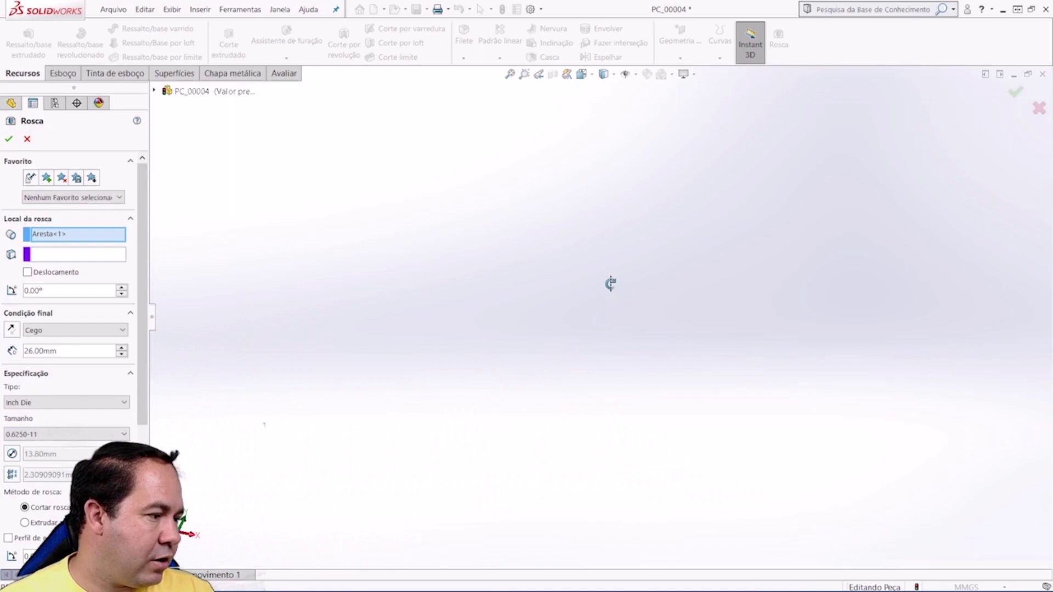
left_click(510, 74)
scroll(608, 335, "down", 3)
scroll(658, 297, "down", 3)
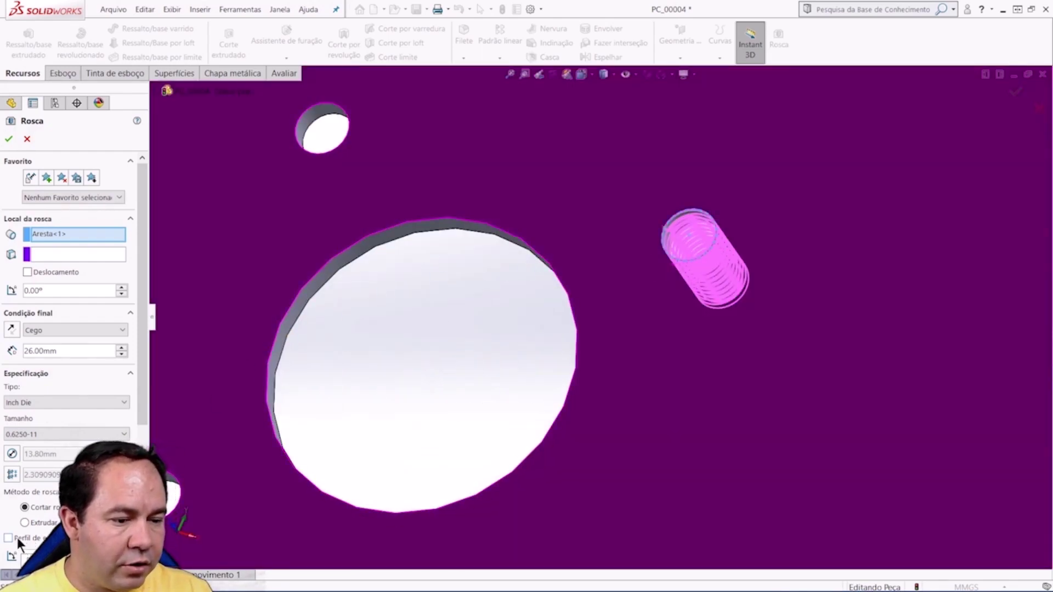
scroll(677, 249, "down", 2)
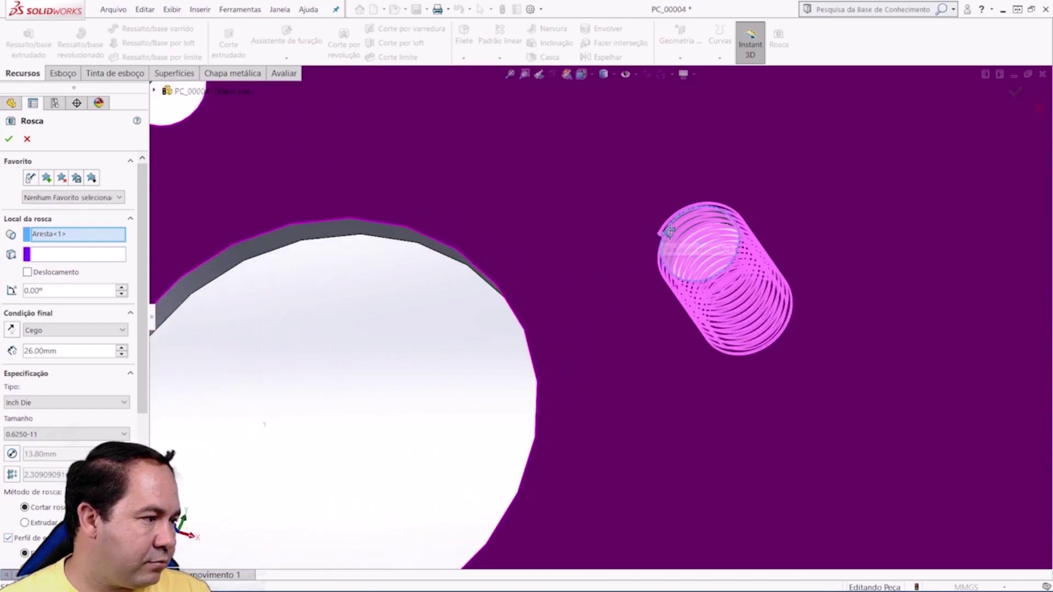
scroll(680, 249, "down", 1)
scroll(690, 227, "down", 2)
scroll(689, 228, "down", 2)
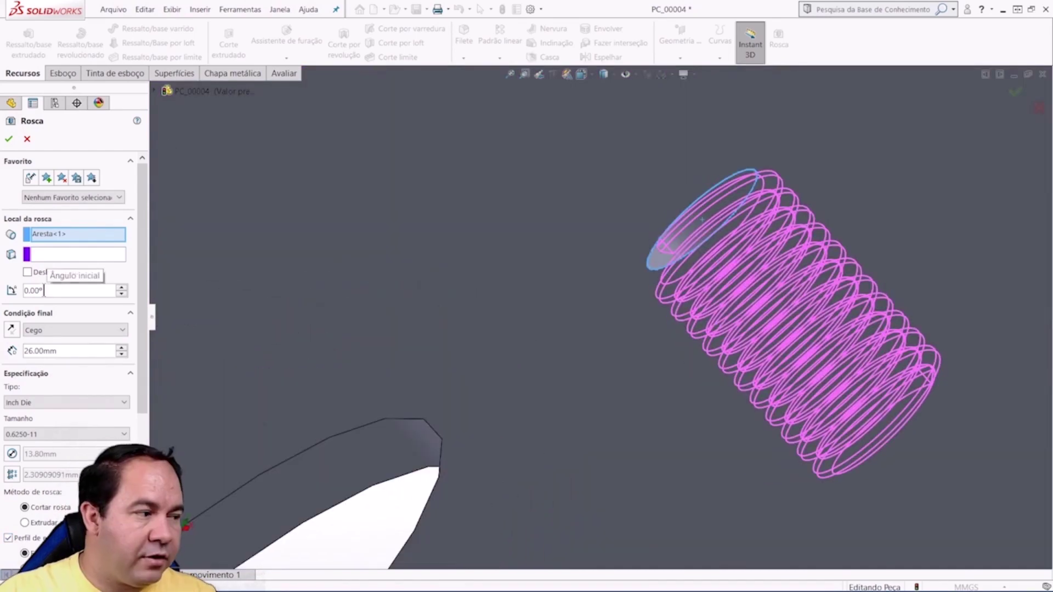
Step: Offset the thread 3 mm in the reversed direction and confirm Rosca1
left_click(27, 273)
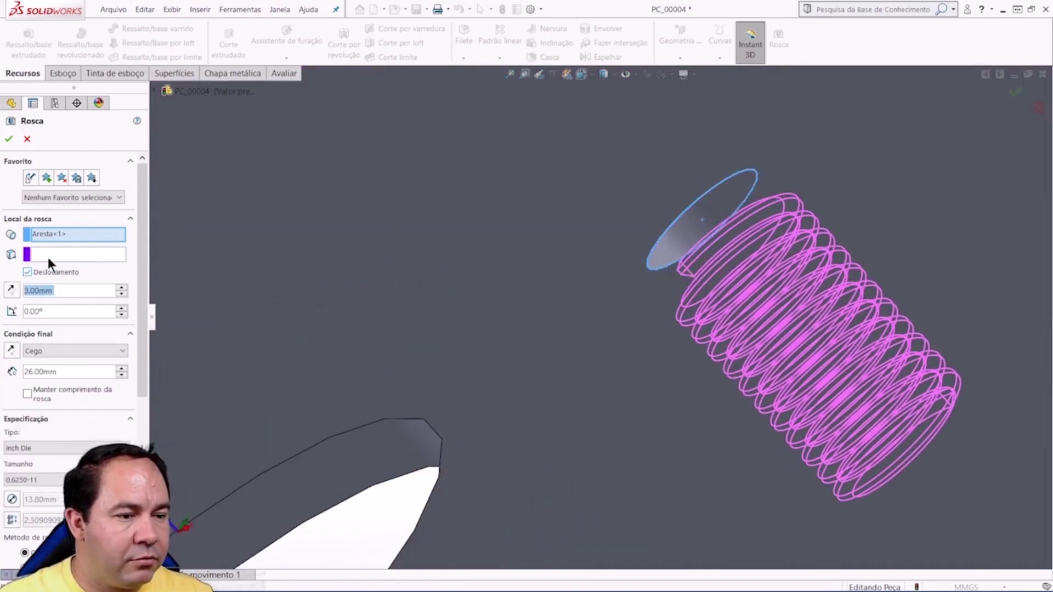
left_click(11, 289)
scroll(676, 236, "up", 3)
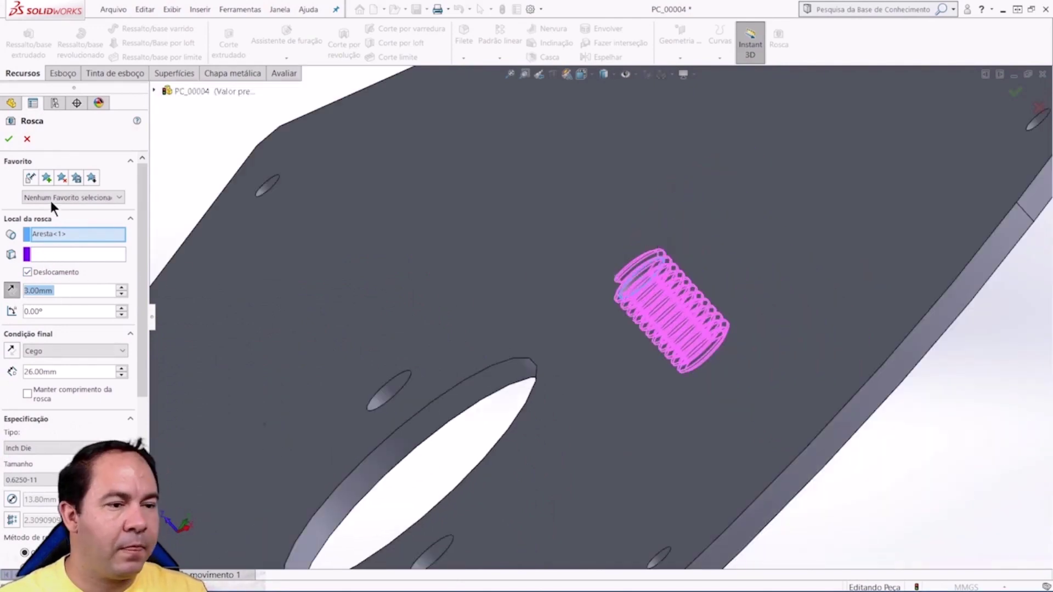
left_click(8, 139)
mouse_move(607, 258)
middle_mouse_down()
mouse_move(601, 309)
mouse_move(648, 424)
mouse_move(722, 501)
middle_mouse_up()
scroll(630, 314, "up", 3)
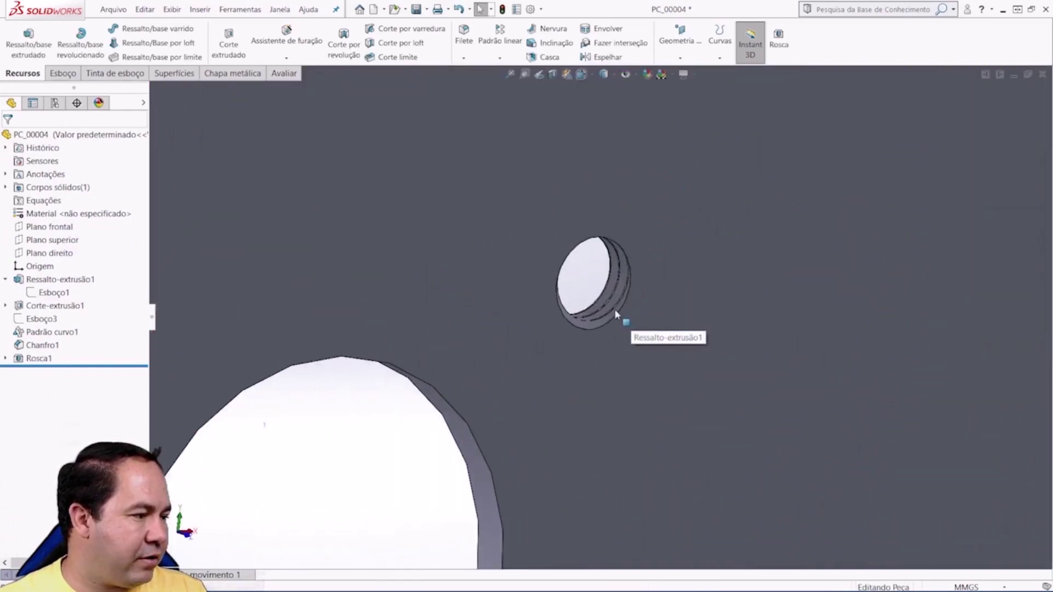
scroll(636, 340, "up", 3)
middle_click_drag(641, 373, 617, 360)
scroll(595, 350, "down", 5)
scroll(594, 350, "down", 2)
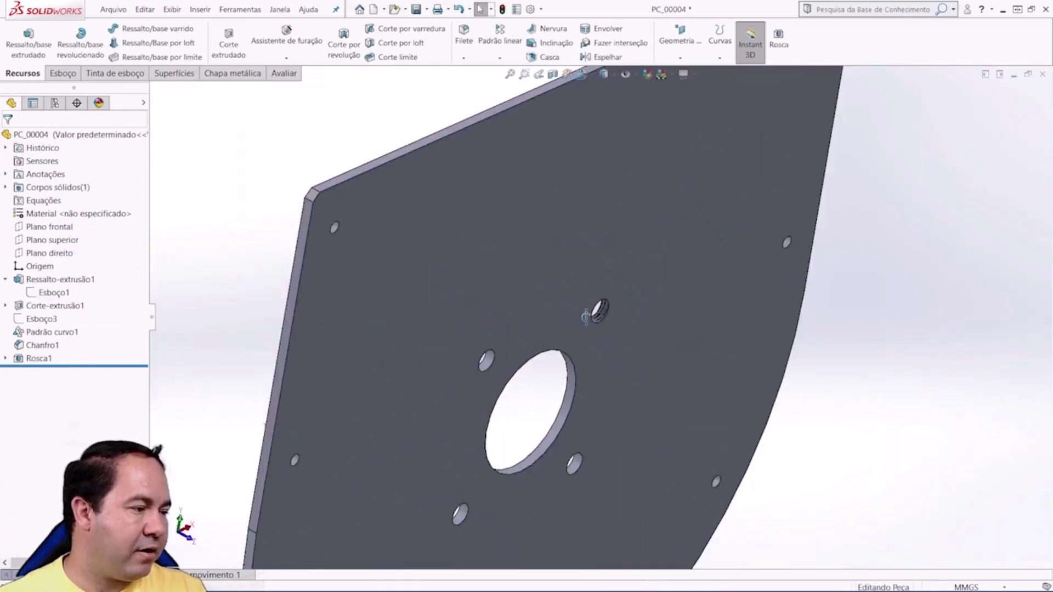
scroll(535, 295, "up", 2)
scroll(535, 295, "down", 2)
scroll(574, 295, "down", 5)
mouse_move(574, 295)
middle_mouse_down()
mouse_move(559, 350)
mouse_move(500, 331)
middle_mouse_up()
scroll(559, 350, "up", 3)
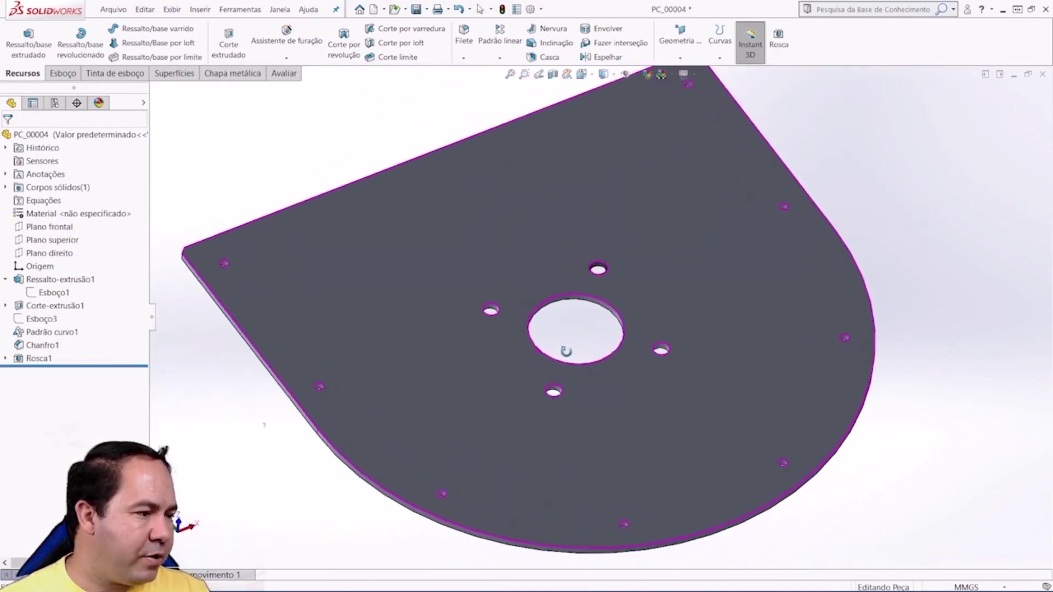
scroll(500, 330, "up", 1)
scroll(500, 331, "up", 2)
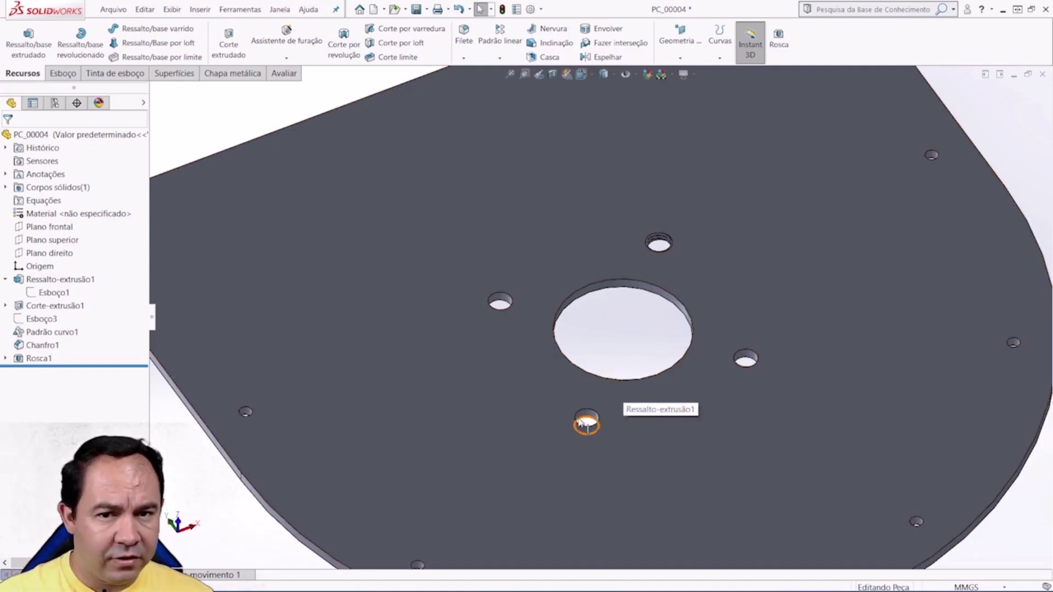
Step: Start a cosmetic thread on the left small hole's edge with a reversed 3 mm offset
left_click(779, 45)
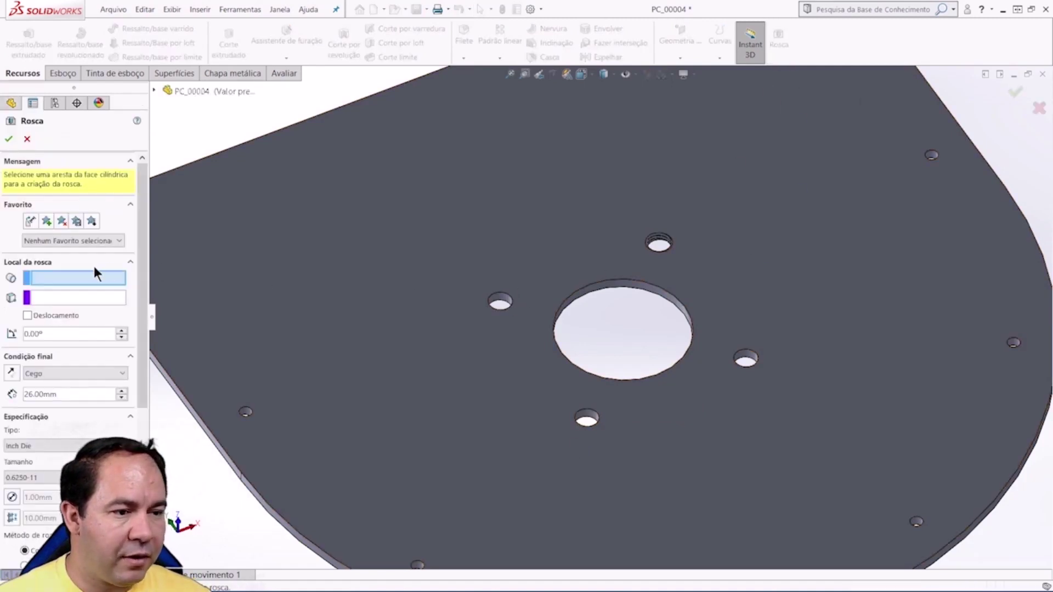
scroll(499, 307, "down", 2)
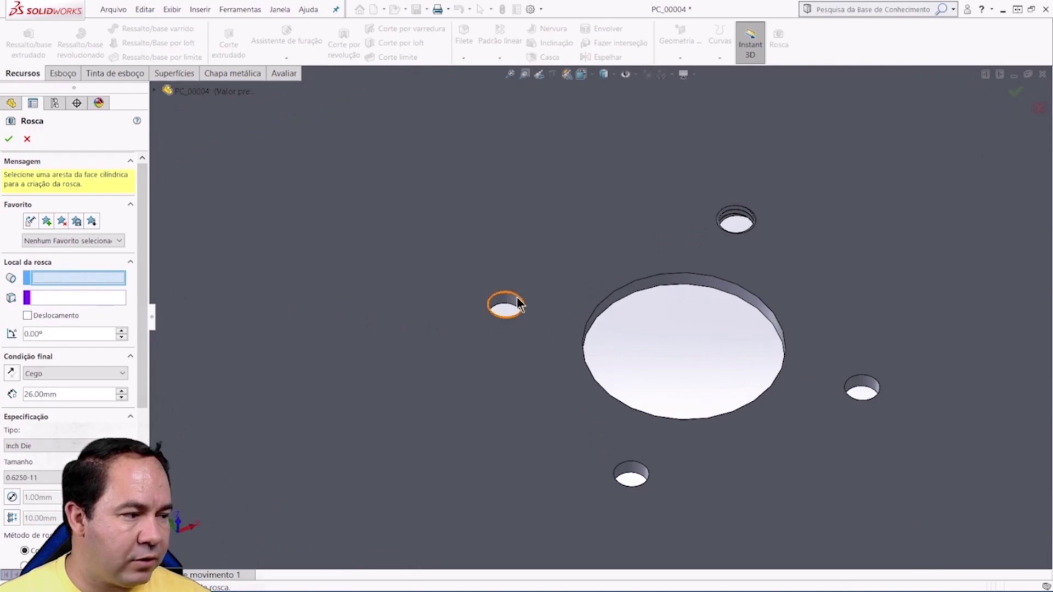
left_click(518, 296)
scroll(496, 320, "down", 2)
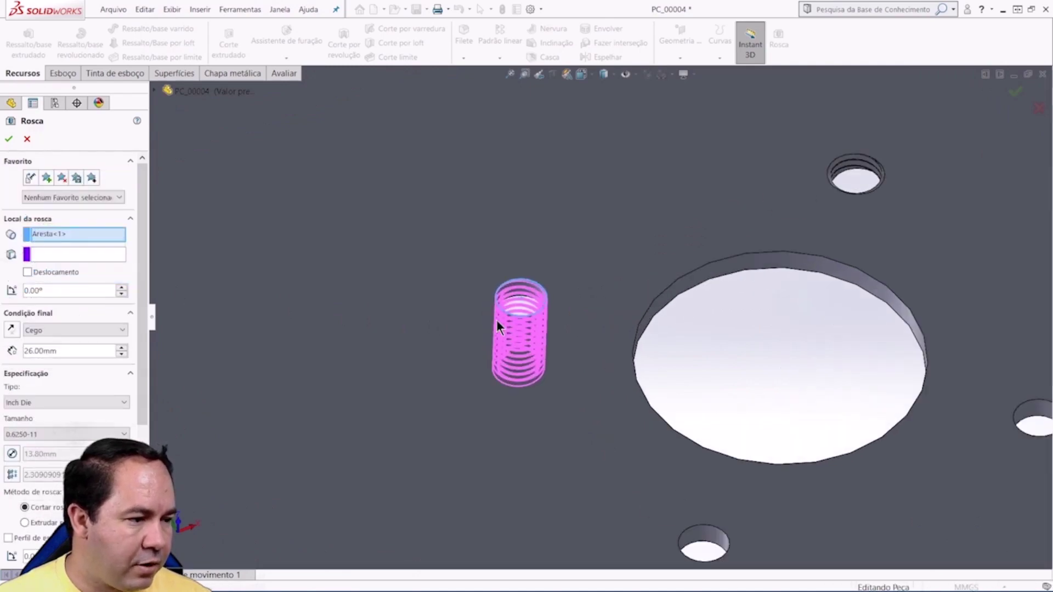
mouse_move(495, 320)
middle_mouse_down()
mouse_move(474, 364)
mouse_move(551, 405)
middle_mouse_up()
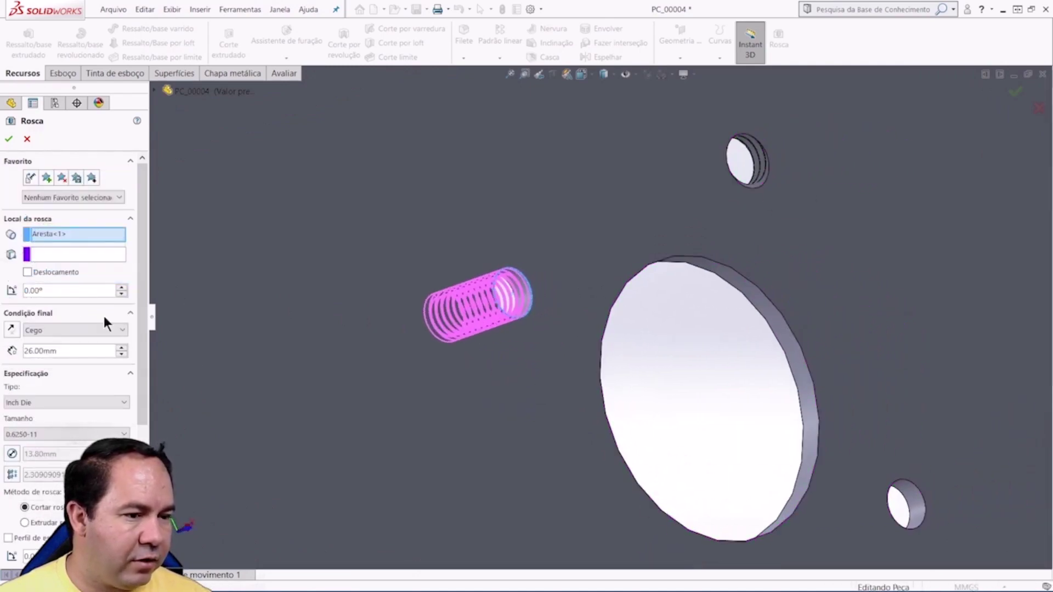
left_click(27, 273)
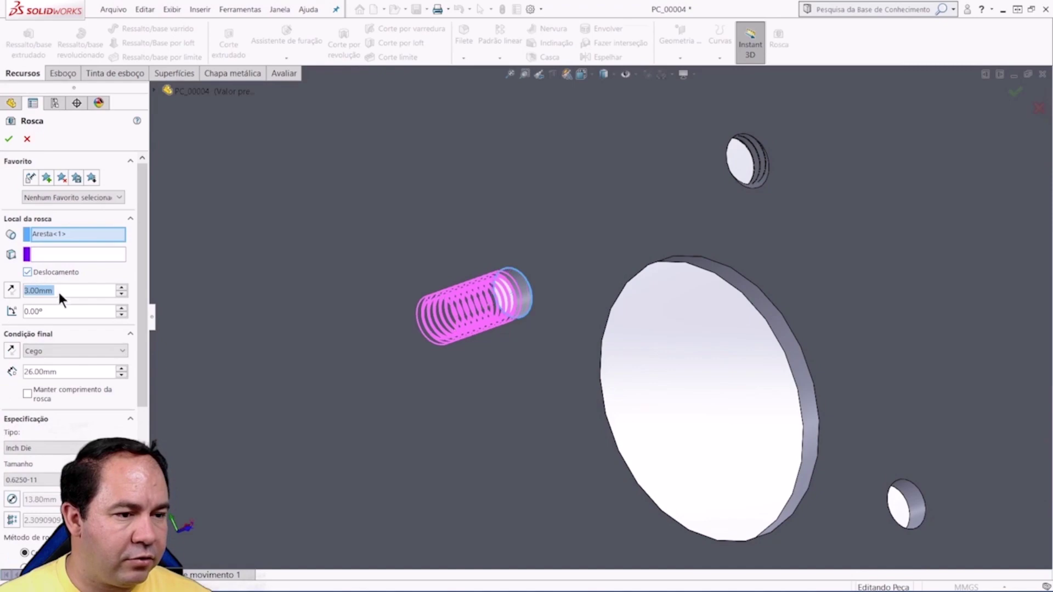
left_click(11, 293)
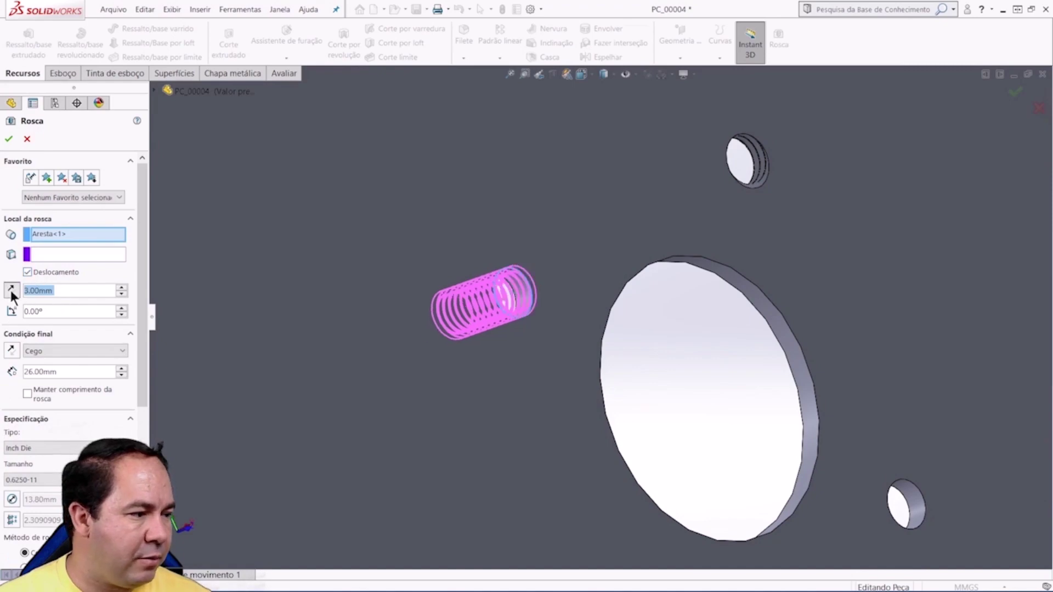
left_click(11, 139)
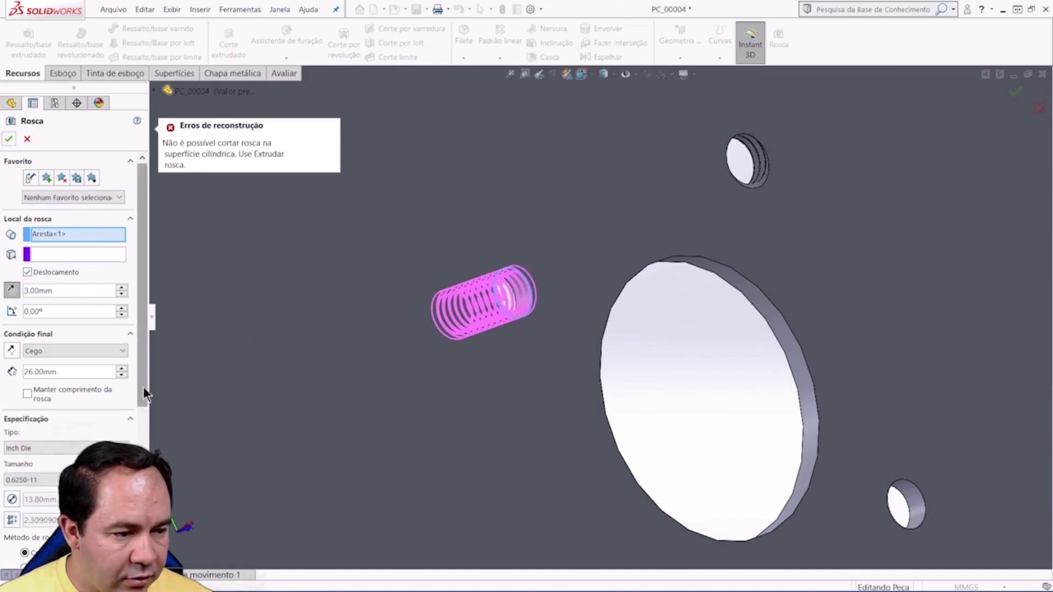
Step: Enable Perfil de espelho (mirror profile) and confirm Rosca2
scroll(143, 387, "down", 3)
left_click(8, 479)
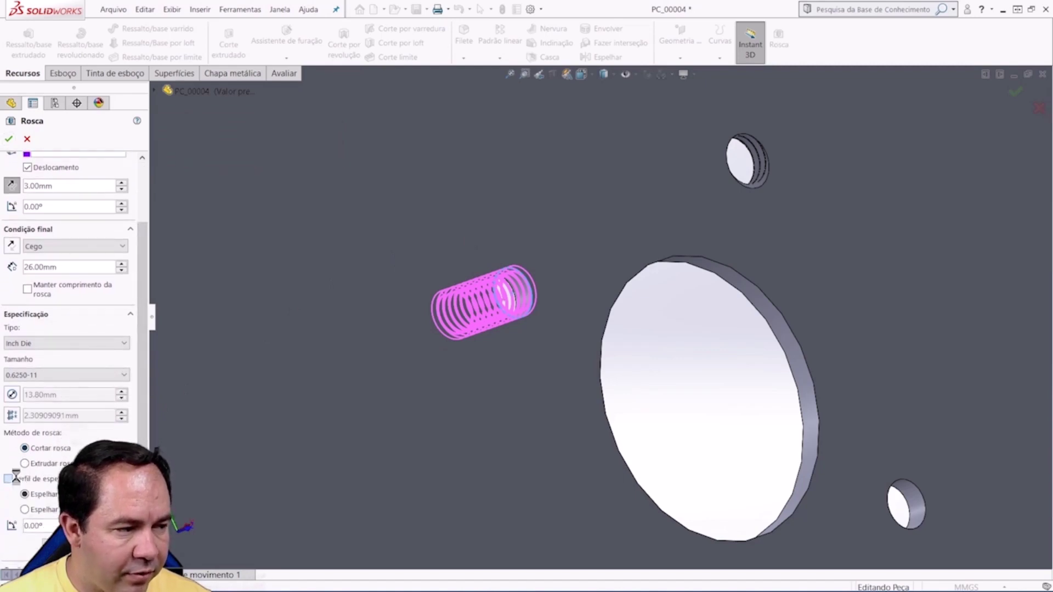
left_click(8, 138)
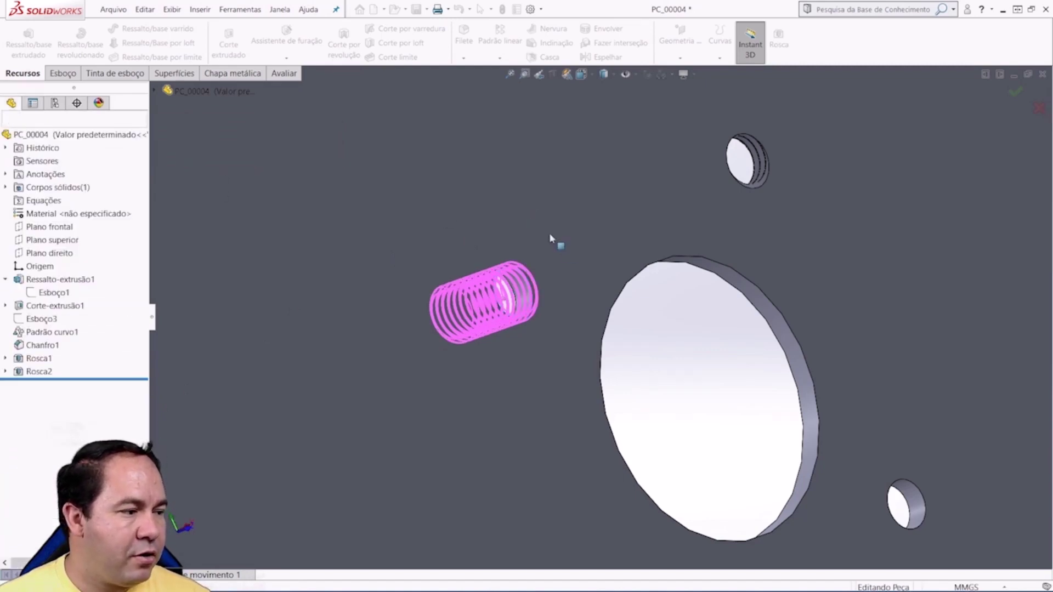
mouse_move(631, 362)
middle_mouse_down()
mouse_move(715, 406)
mouse_move(733, 376)
middle_mouse_up()
Step: Add cosmetic thread Rosca3 to the right small hole with 3 mm offset and mirrored profile
left_click(774, 43)
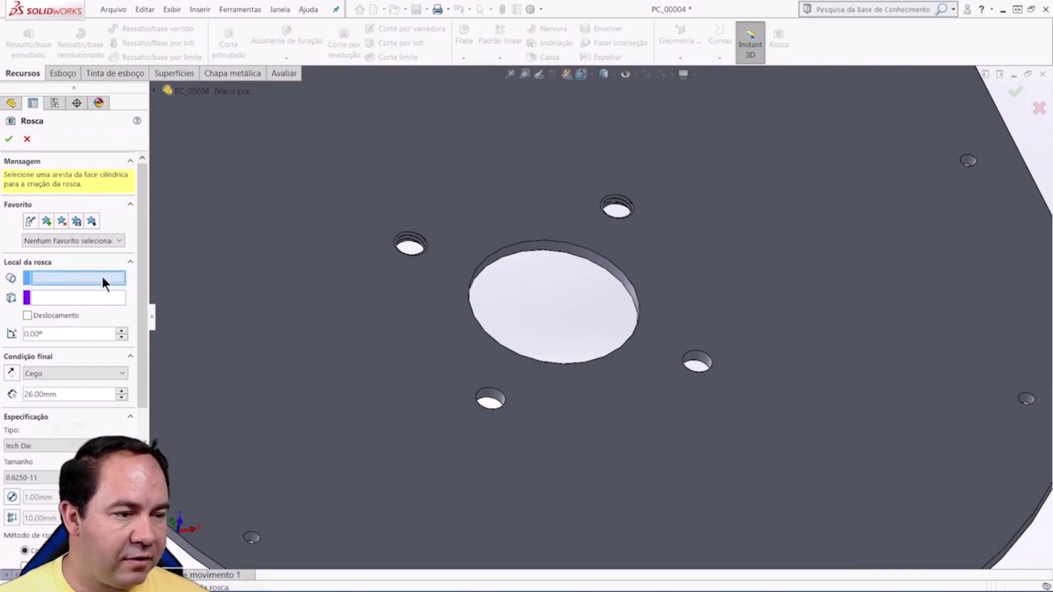
left_click(705, 359)
left_click(27, 272)
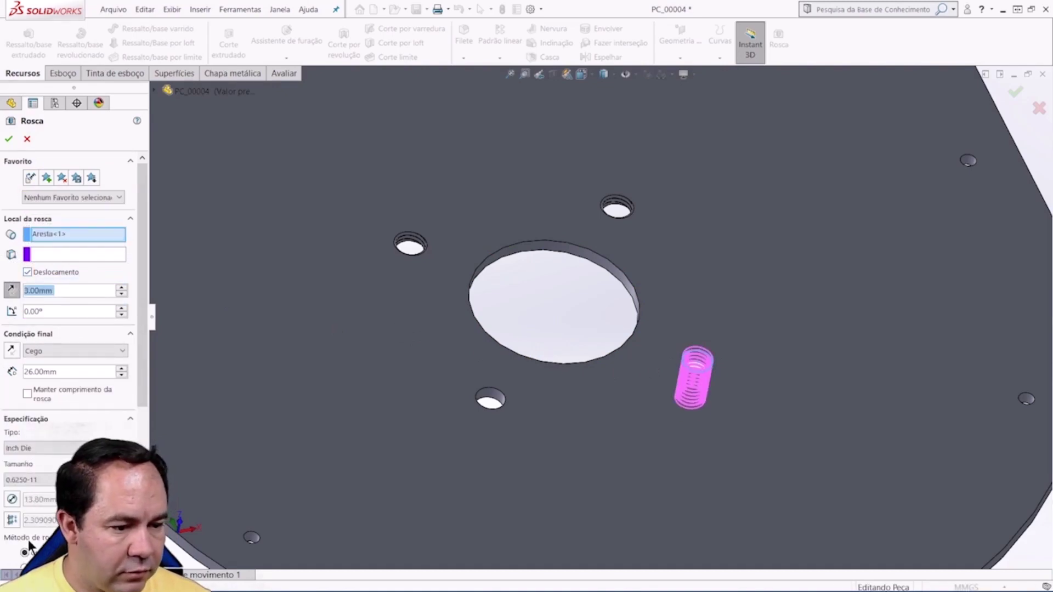
scroll(143, 386, "down", 3)
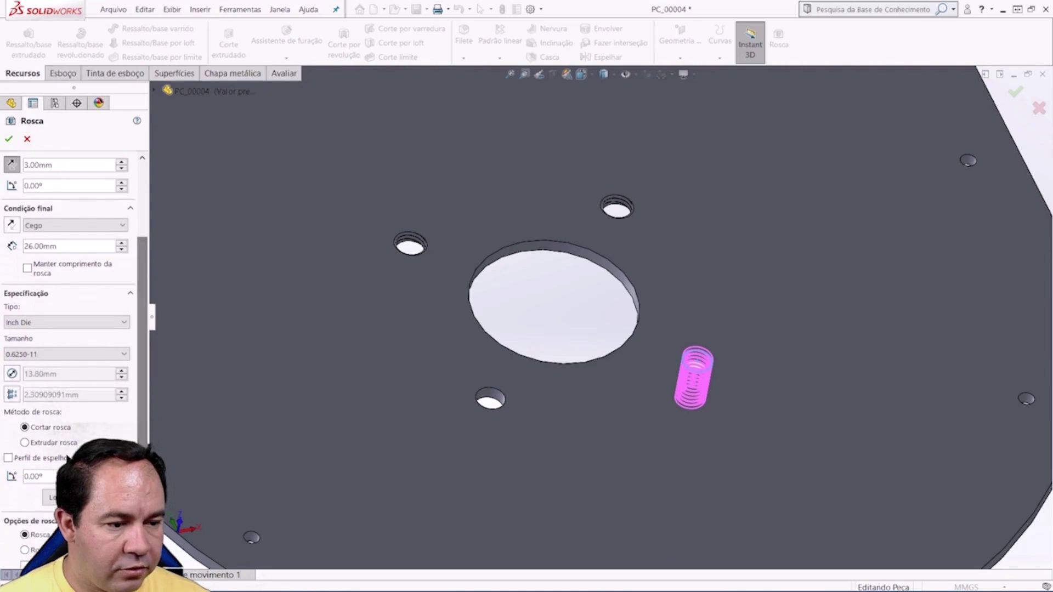
left_click(10, 458)
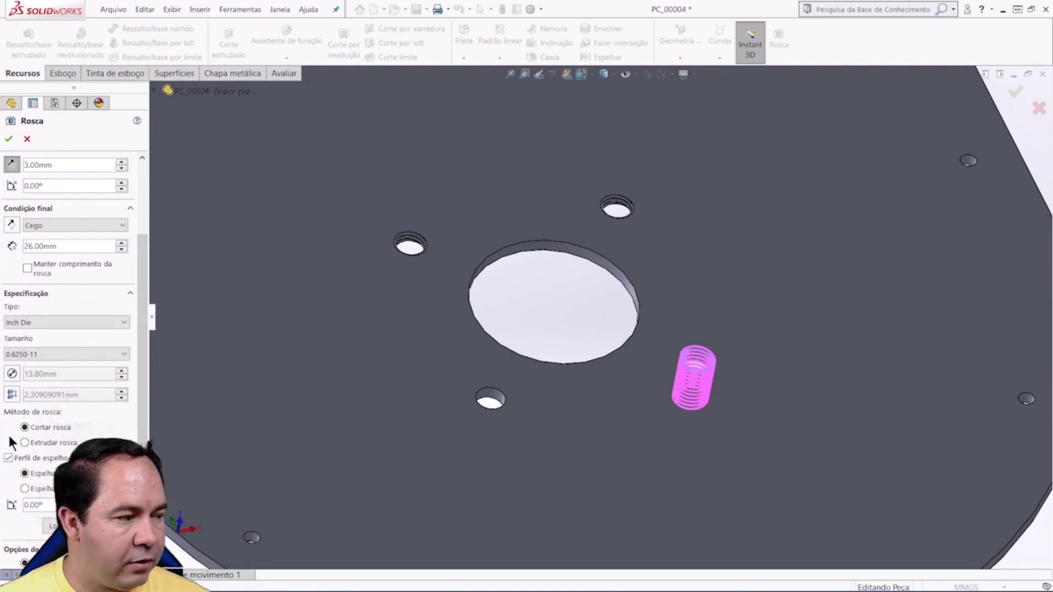
left_click(11, 140)
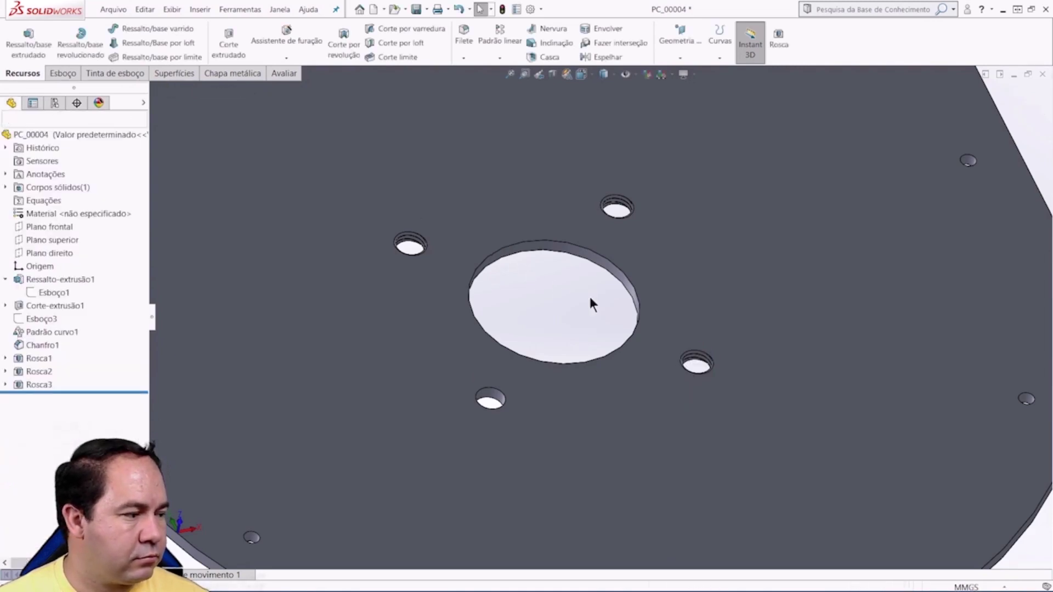
Step: Orbit the plate to a new tilt and begin the fourth cosmetic thread
scroll(587, 294, "up", 3)
mouse_move(623, 360)
middle_mouse_down()
mouse_move(528, 340)
mouse_move(541, 305)
middle_mouse_up()
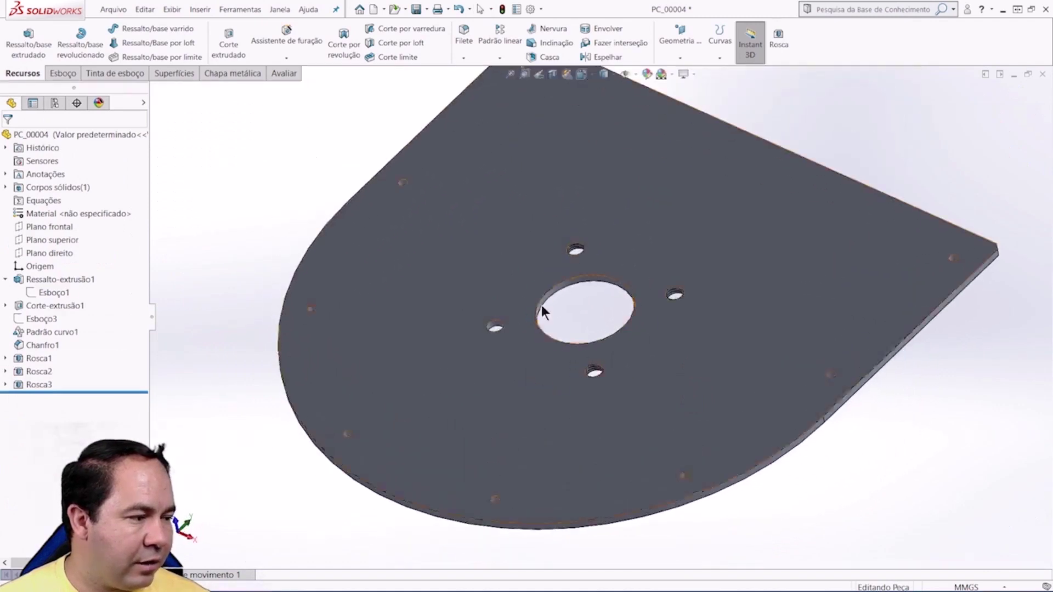
left_click(779, 40)
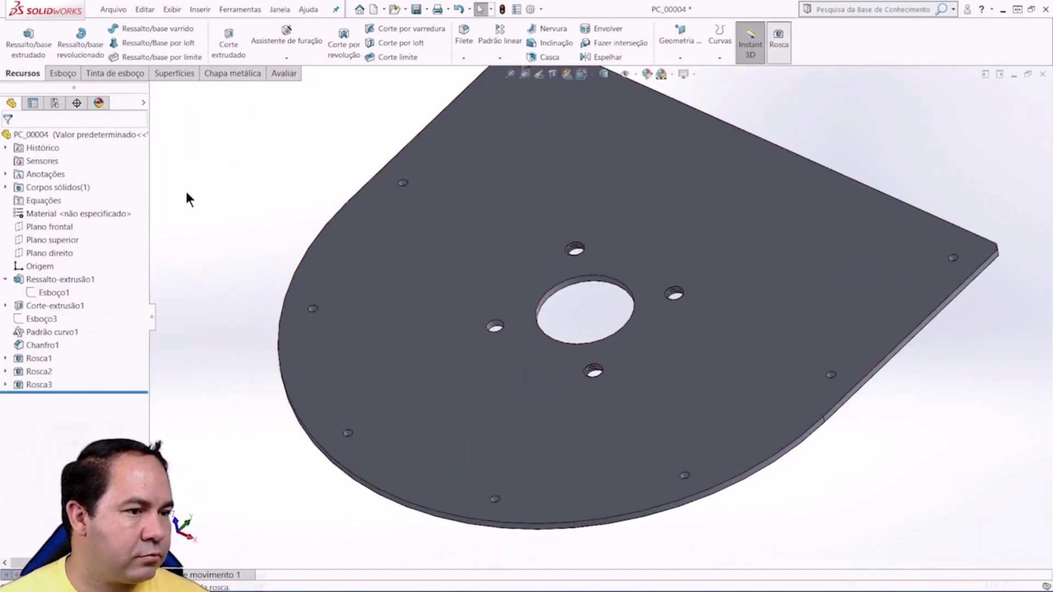
Step: Thread the last small hole's edge with a 3 mm reversed offset and mirrored profile
scroll(453, 343, "down", 3)
left_click(521, 313)
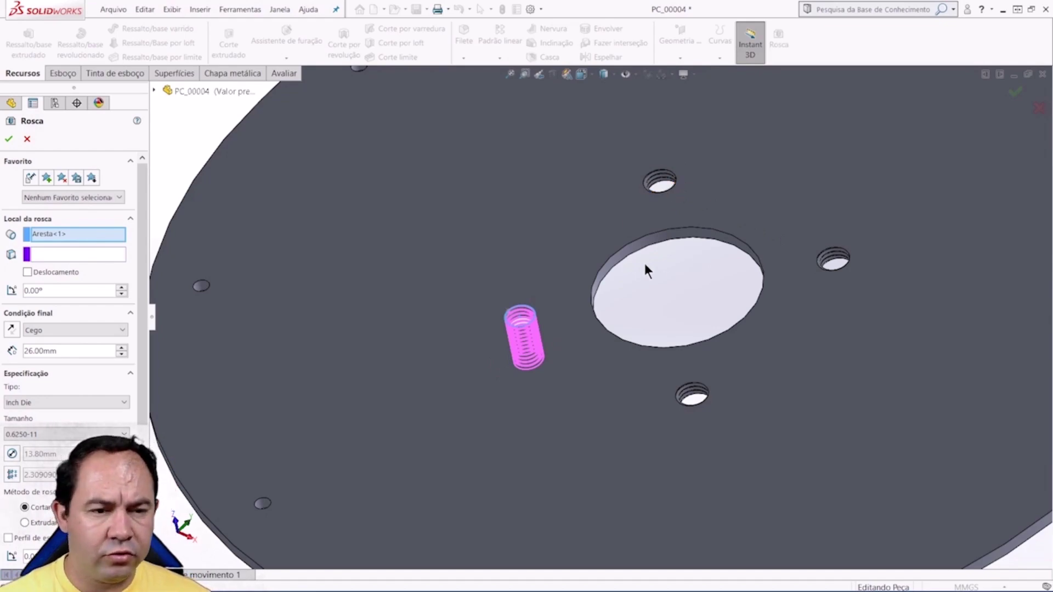
left_click(26, 272)
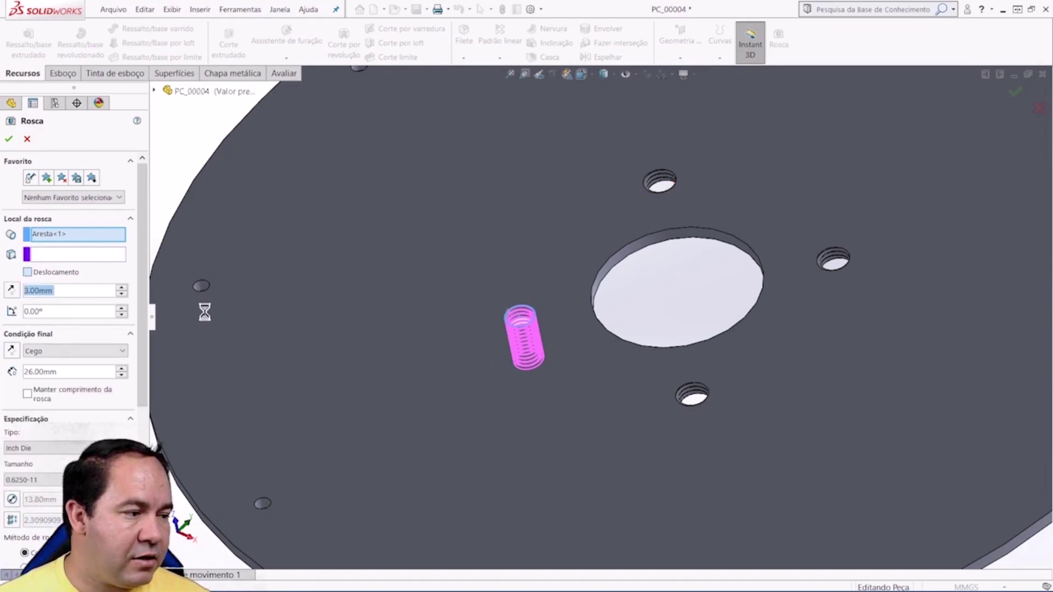
left_click(13, 291)
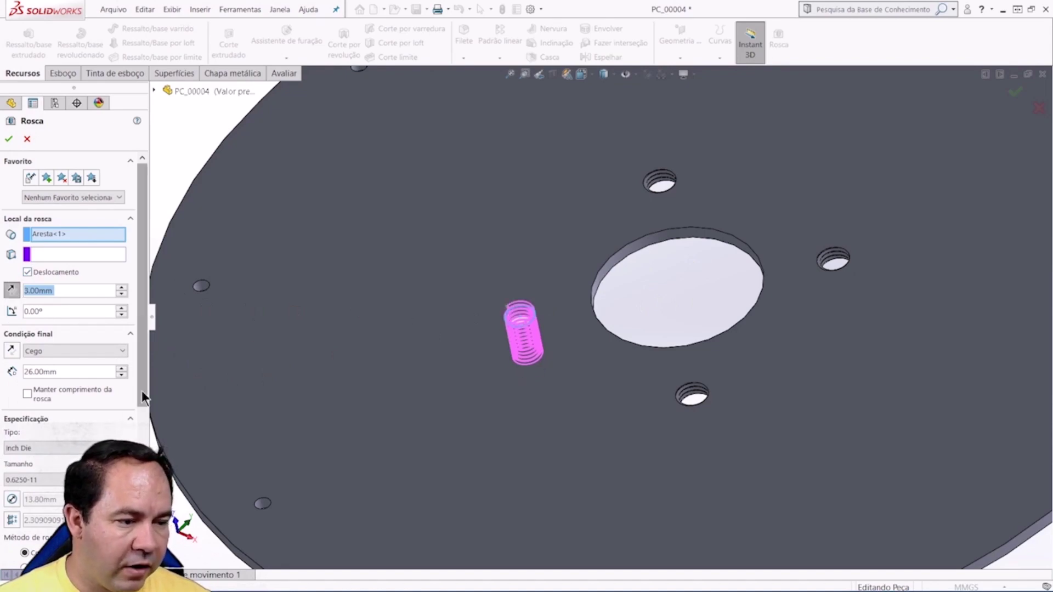
scroll(142, 391, "down", 3)
scroll(71, 427, "down", 2)
left_click(8, 467)
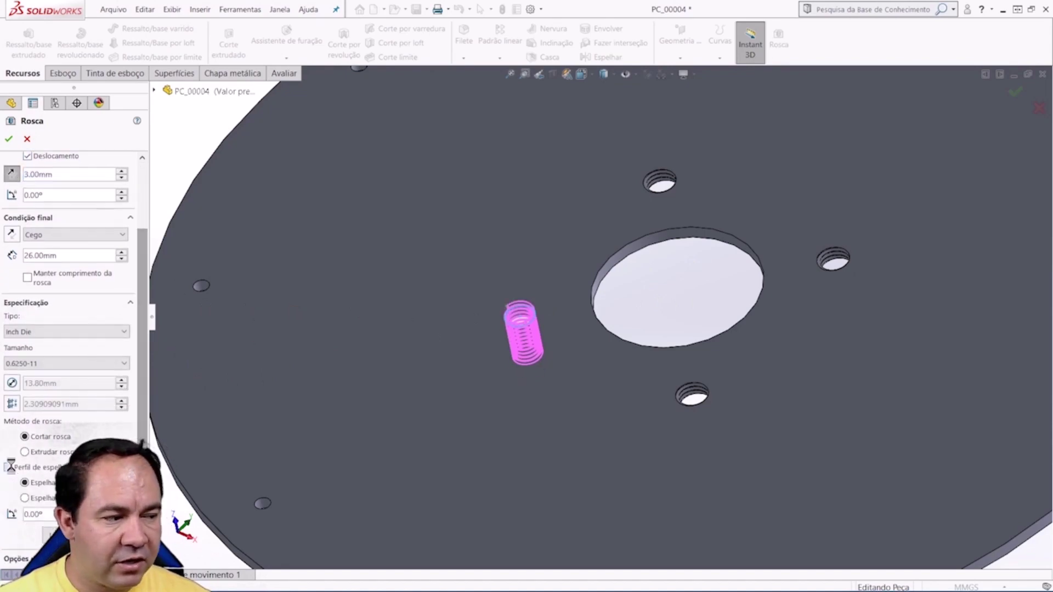
Step: Confirm Rosca4, then fit and orbit the plate to show all four threaded holes
left_click(9, 140)
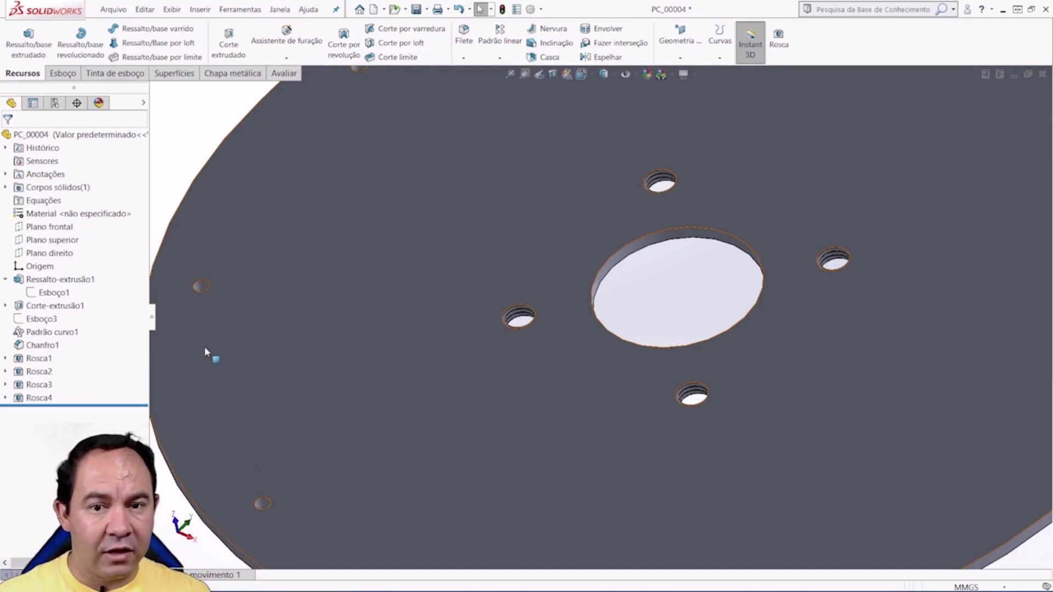
left_click(505, 75)
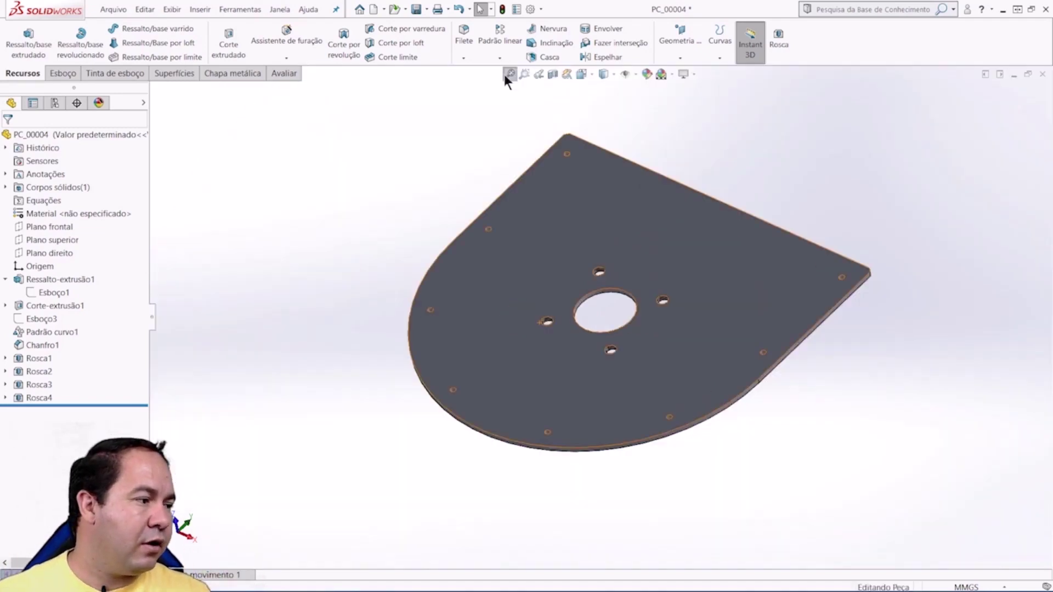
mouse_move(605, 373)
middle_mouse_down()
mouse_move(603, 224)
mouse_move(823, 387)
mouse_move(587, 403)
middle_mouse_up()
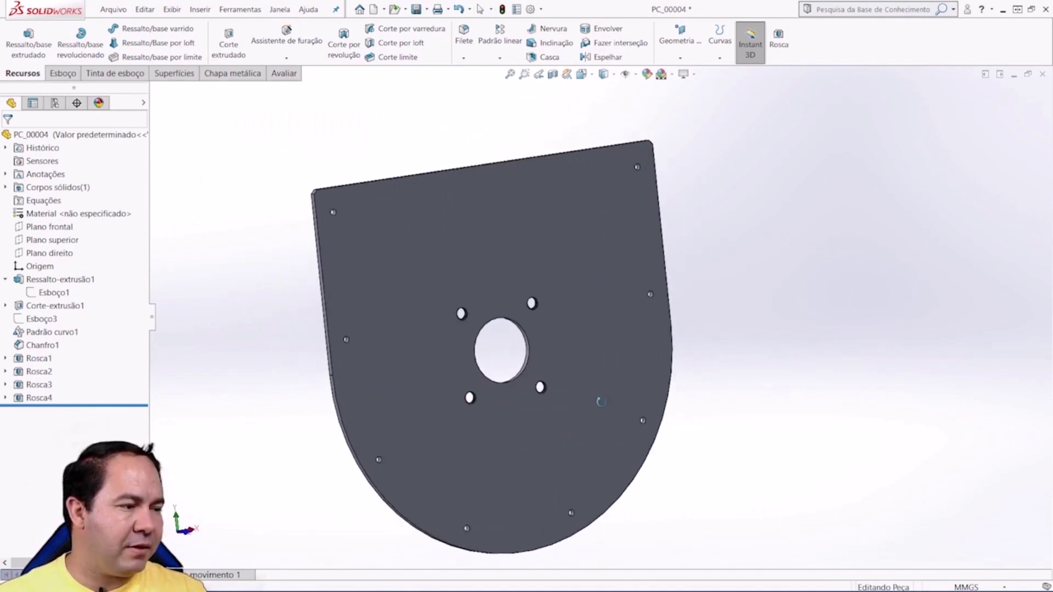